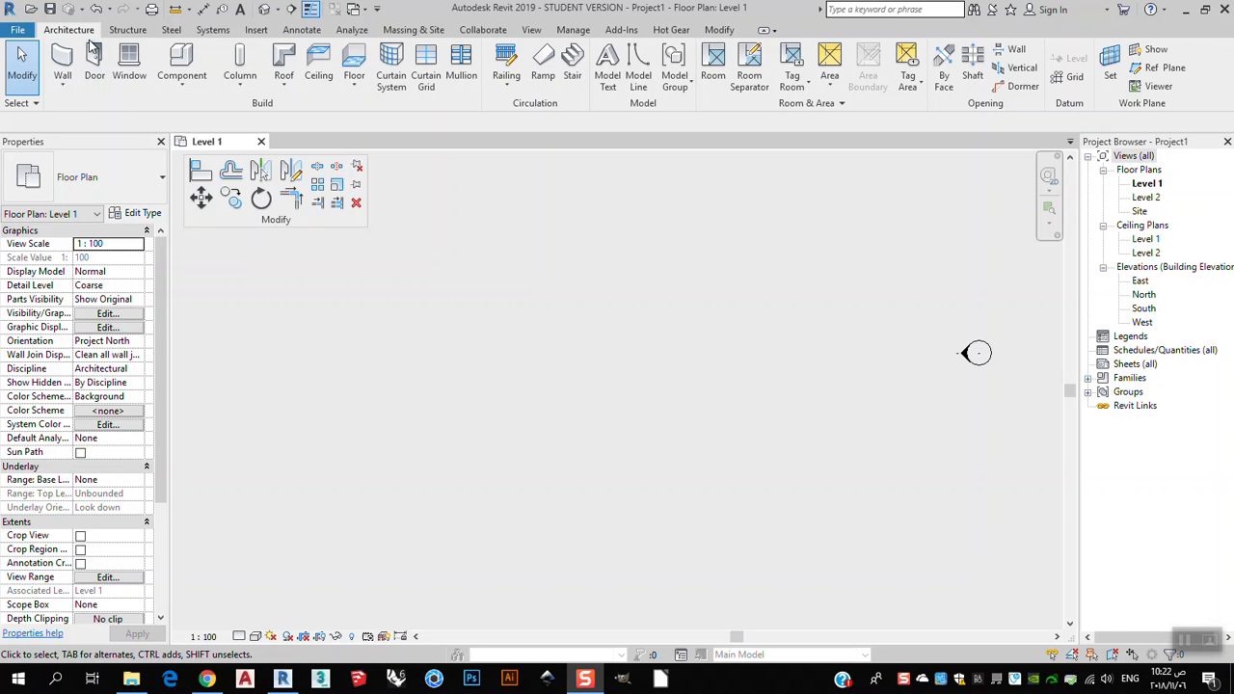
- Examine the wall tool variants and the basic wall types available for an architectural wall
{"action": "left_click", "coordinate": [63, 87]}
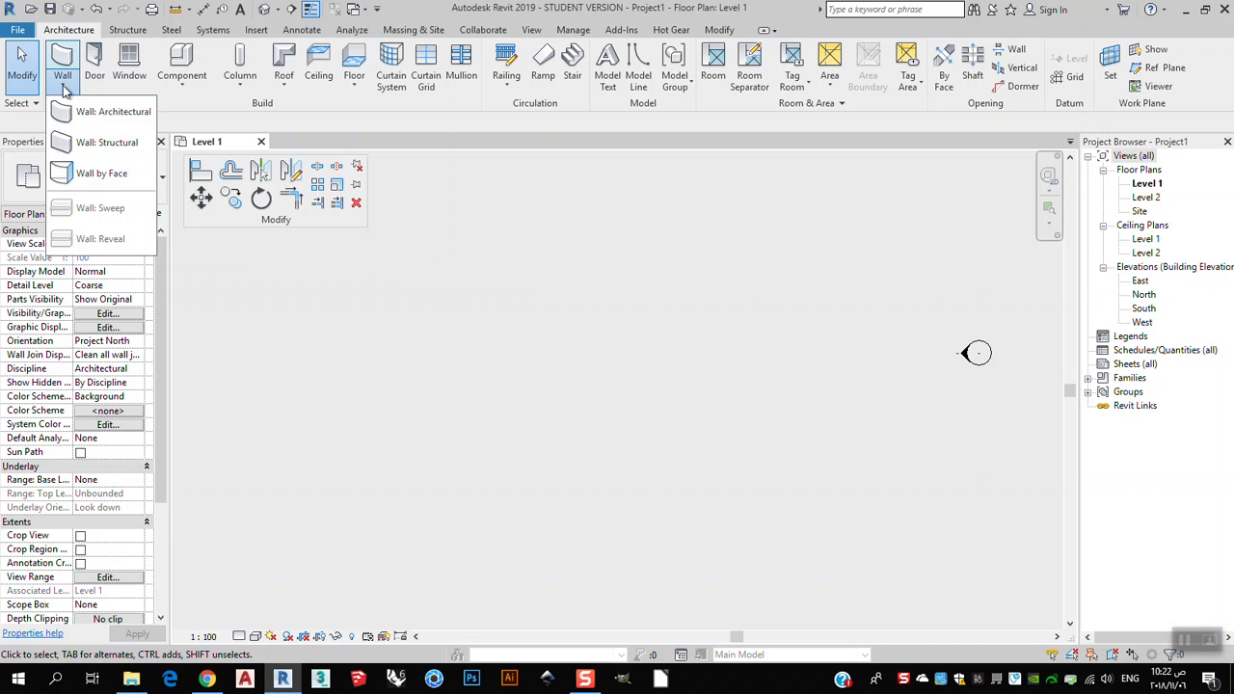
{"action": "left_click", "coordinate": [106, 149]}
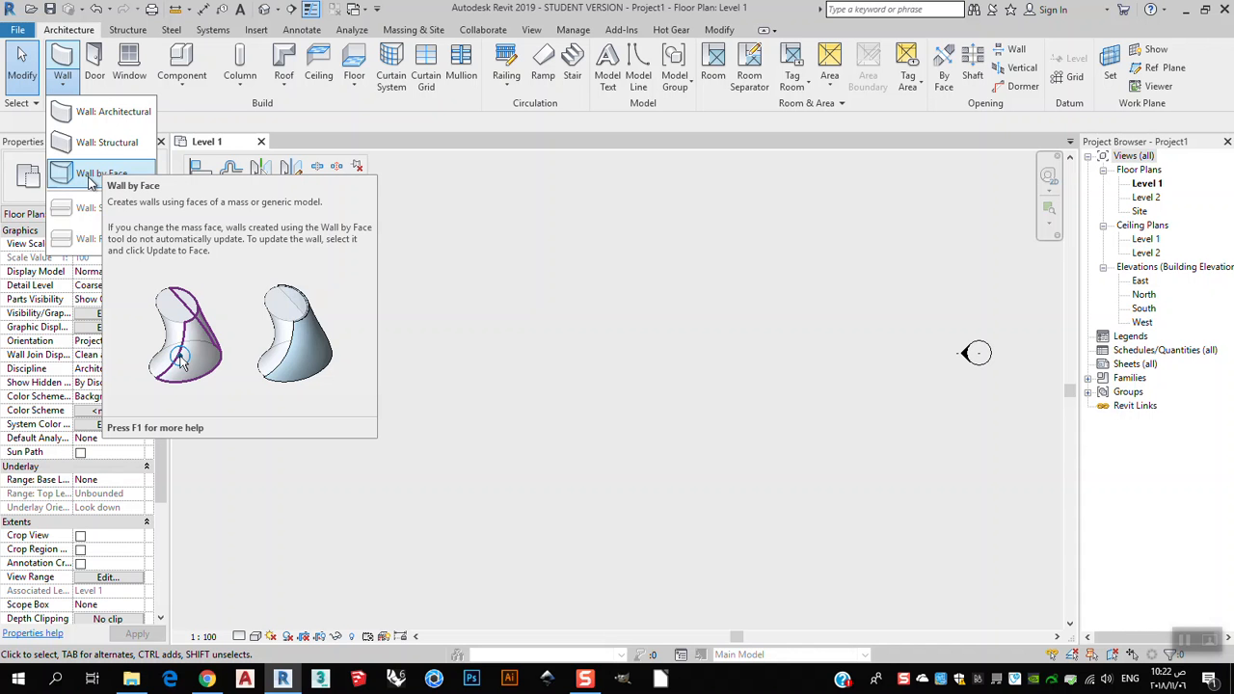
{"action": "left_click", "coordinate": [108, 176]}
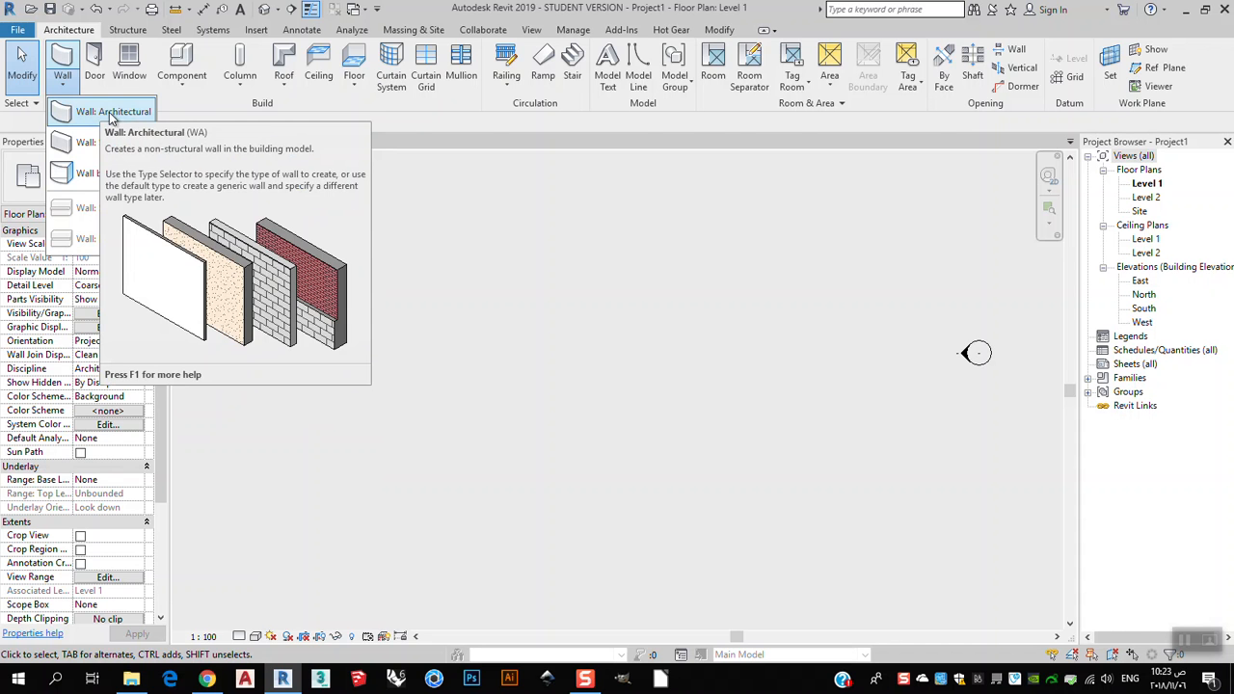
{"action": "left_click", "coordinate": [94, 119]}
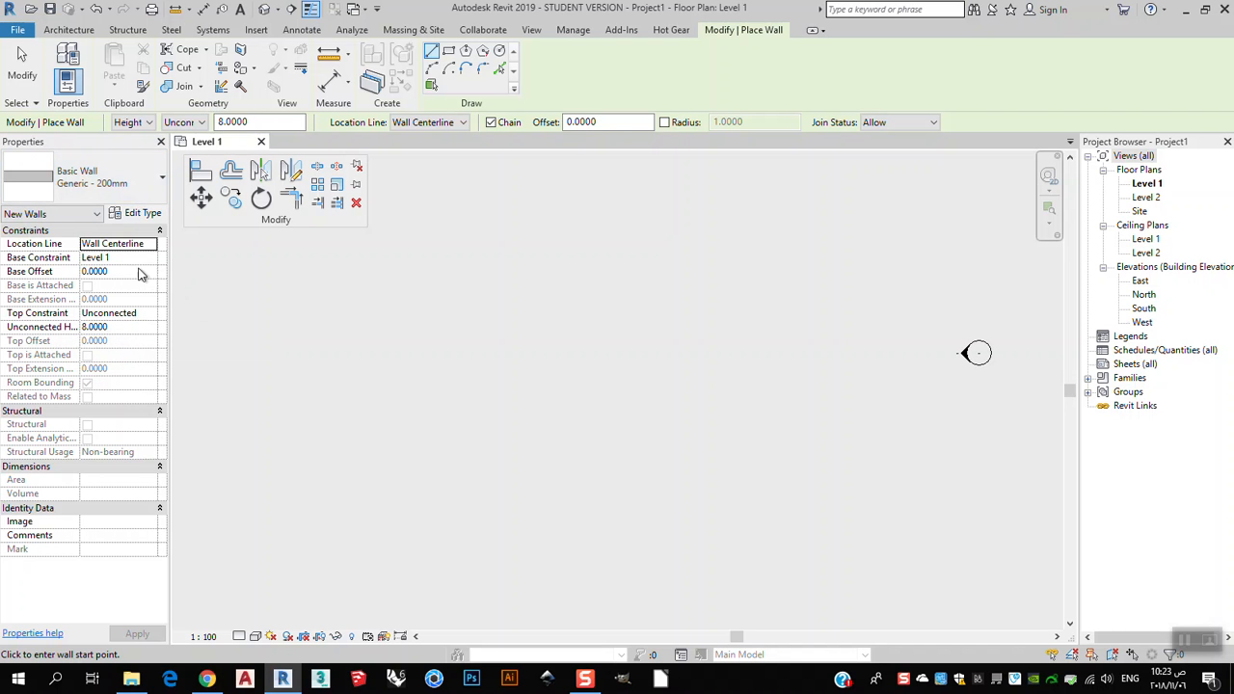
{"action": "left_click", "coordinate": [123, 186]}
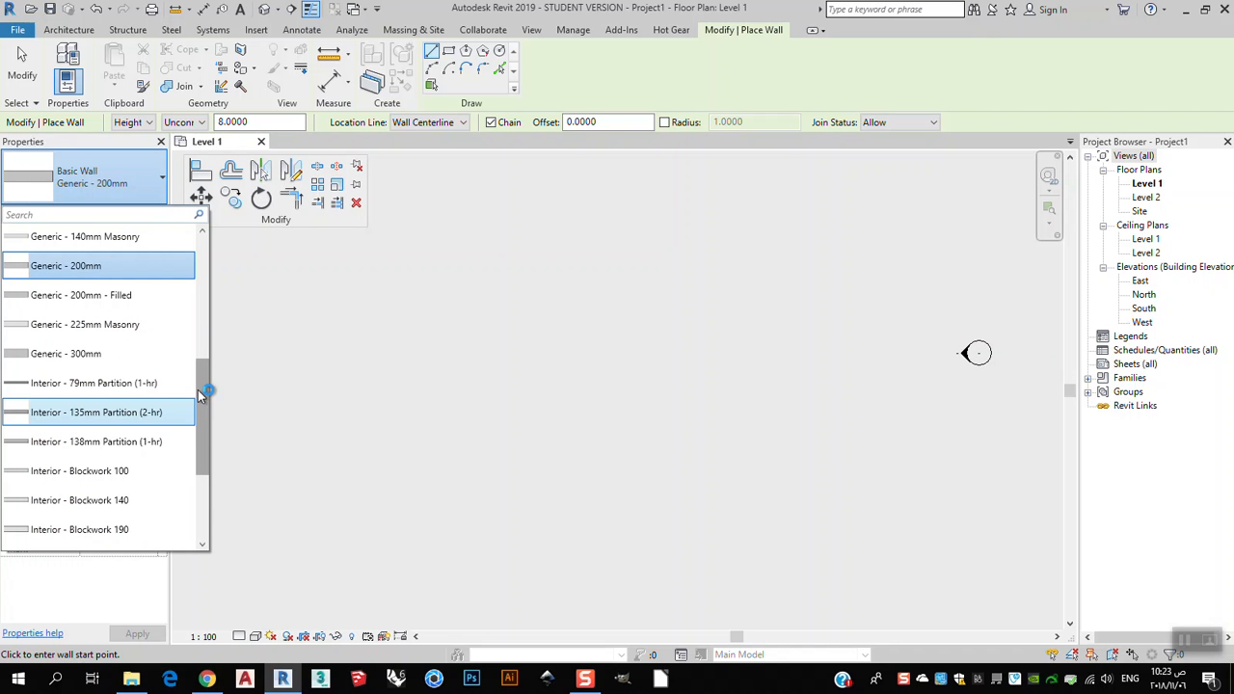
{"action": "left_click_drag", "start_coordinate": [198, 383], "coordinate": [202, 350]}
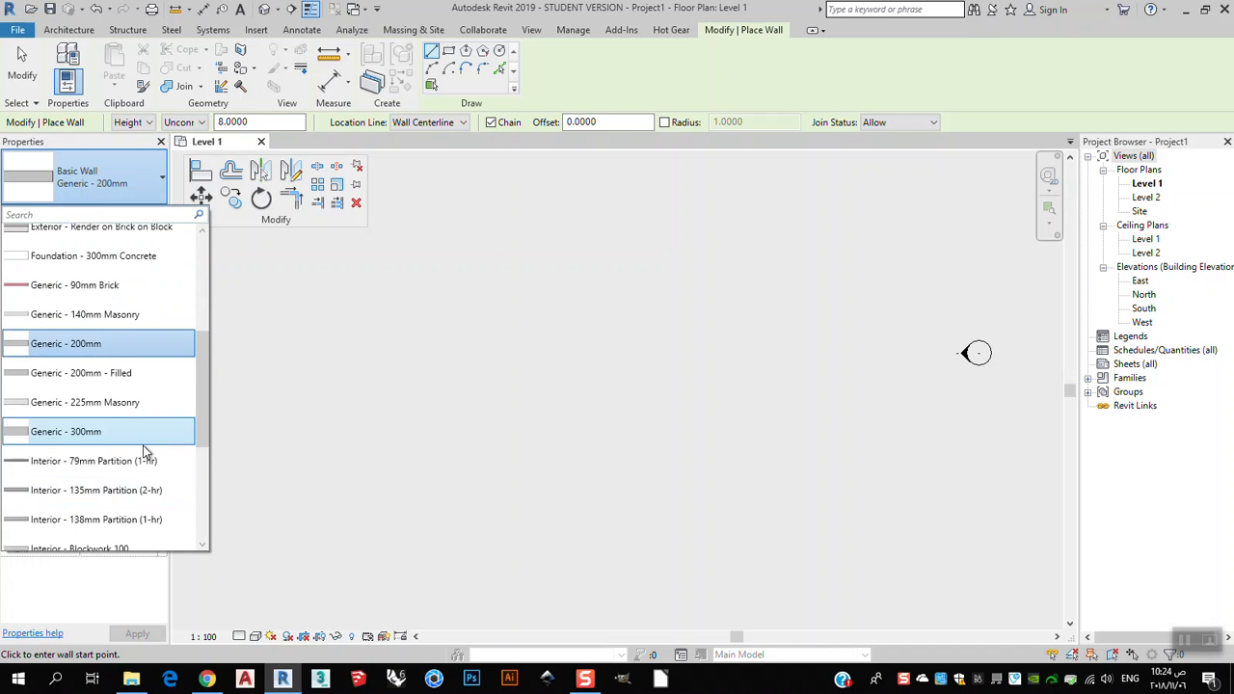
{"action": "left_click", "coordinate": [53, 349]}
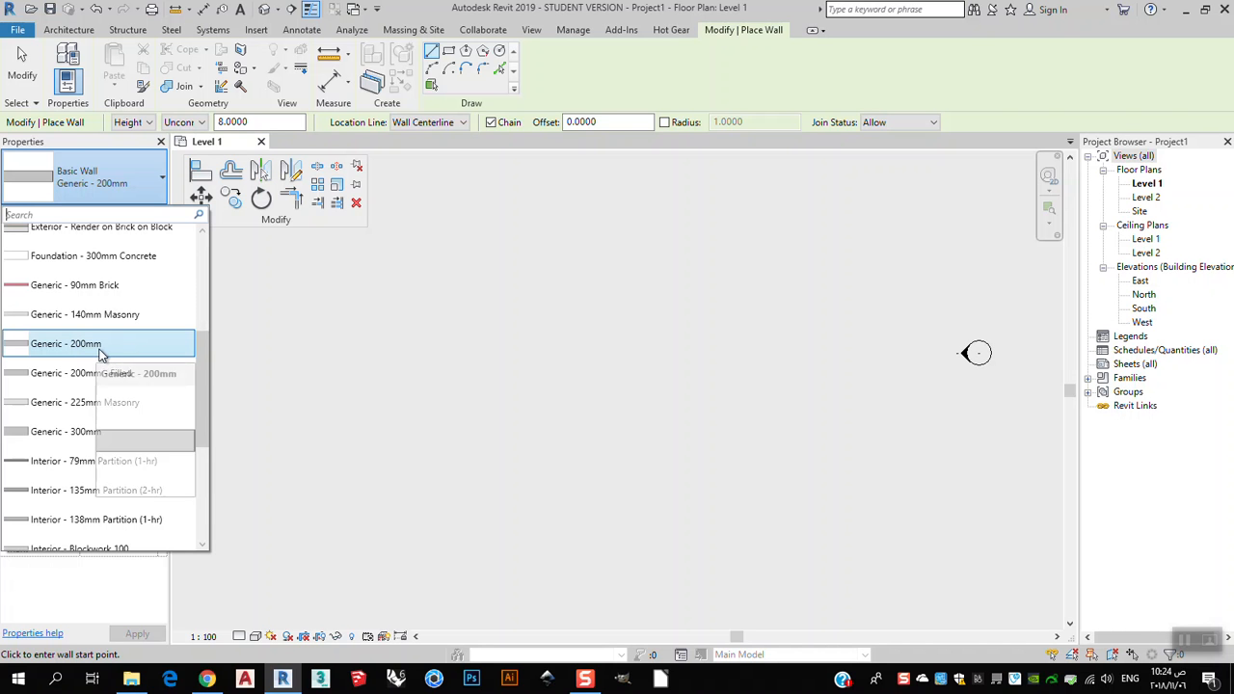
{"action": "mouse_move", "coordinate": [95, 348]}
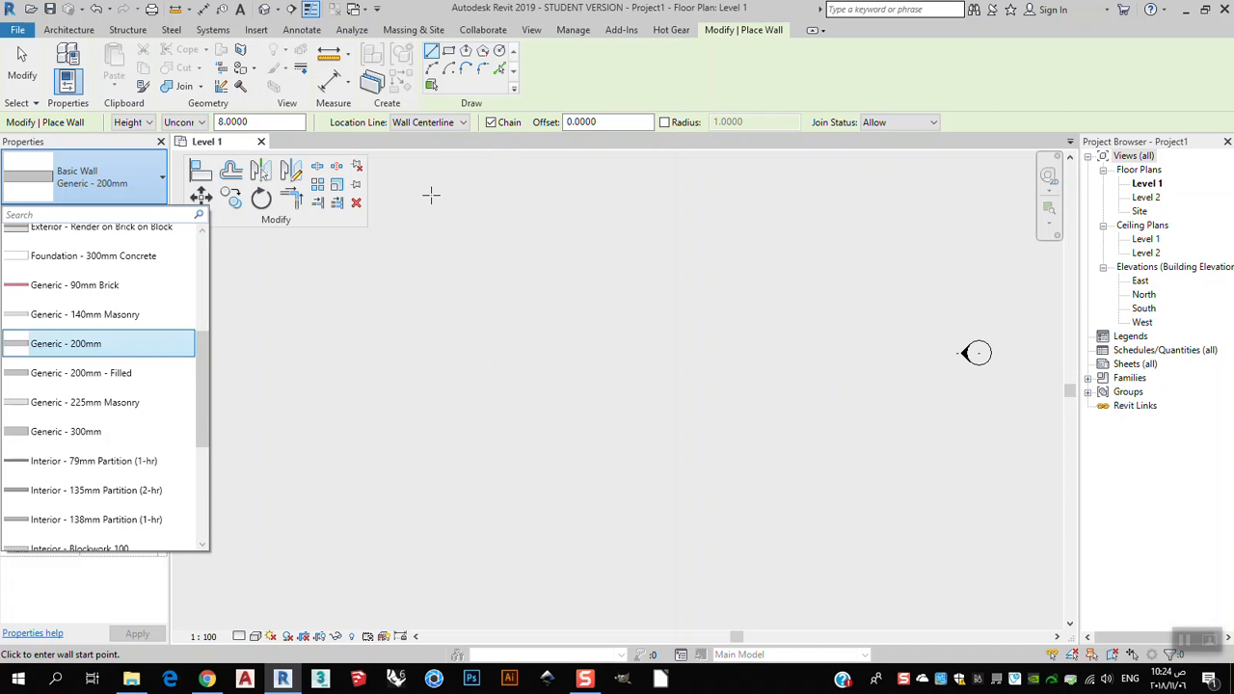
{"action": "key", "text": "Escape"}
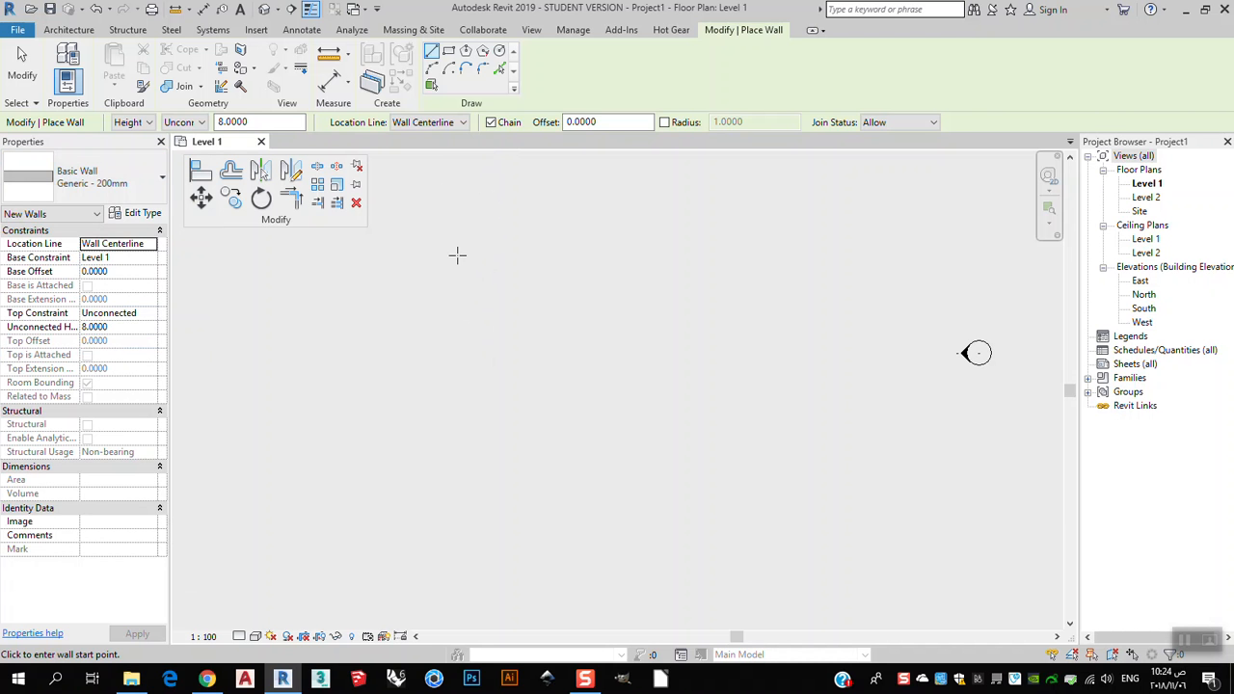
{"action": "key", "text": "Escape"}
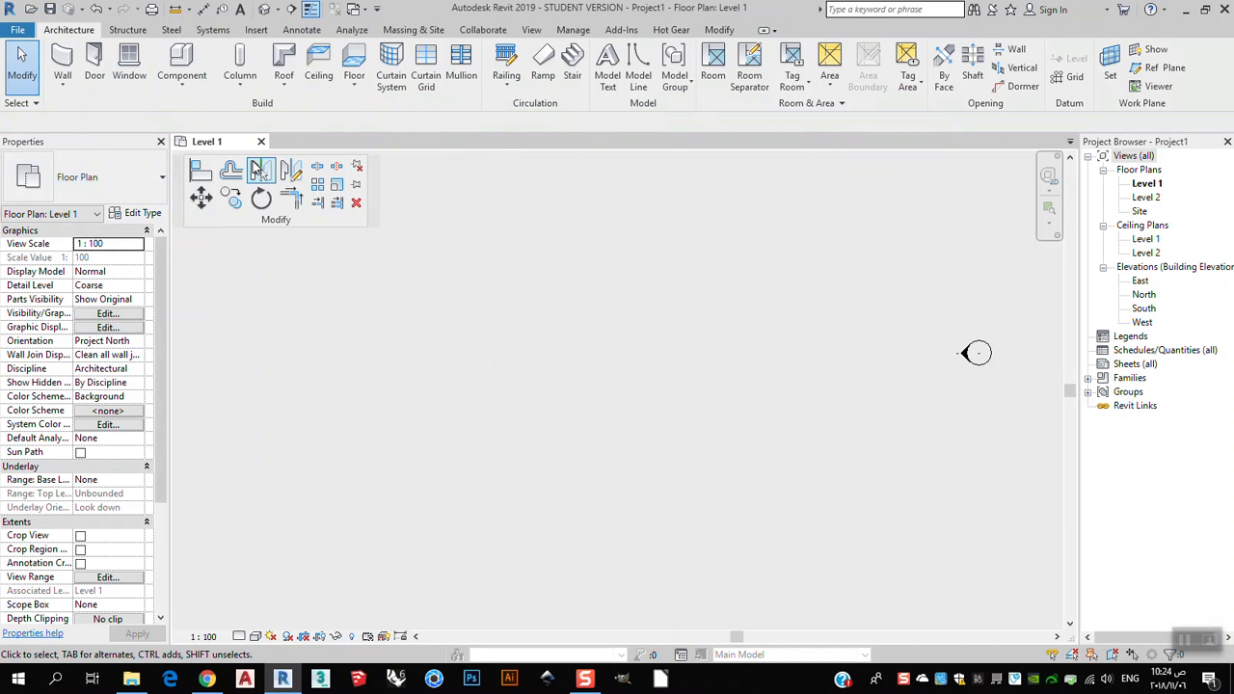
- Check the unit formats of the Common discipline in the Project Units settings
{"action": "key", "text": "u"}
{"action": "key", "text": "n"}
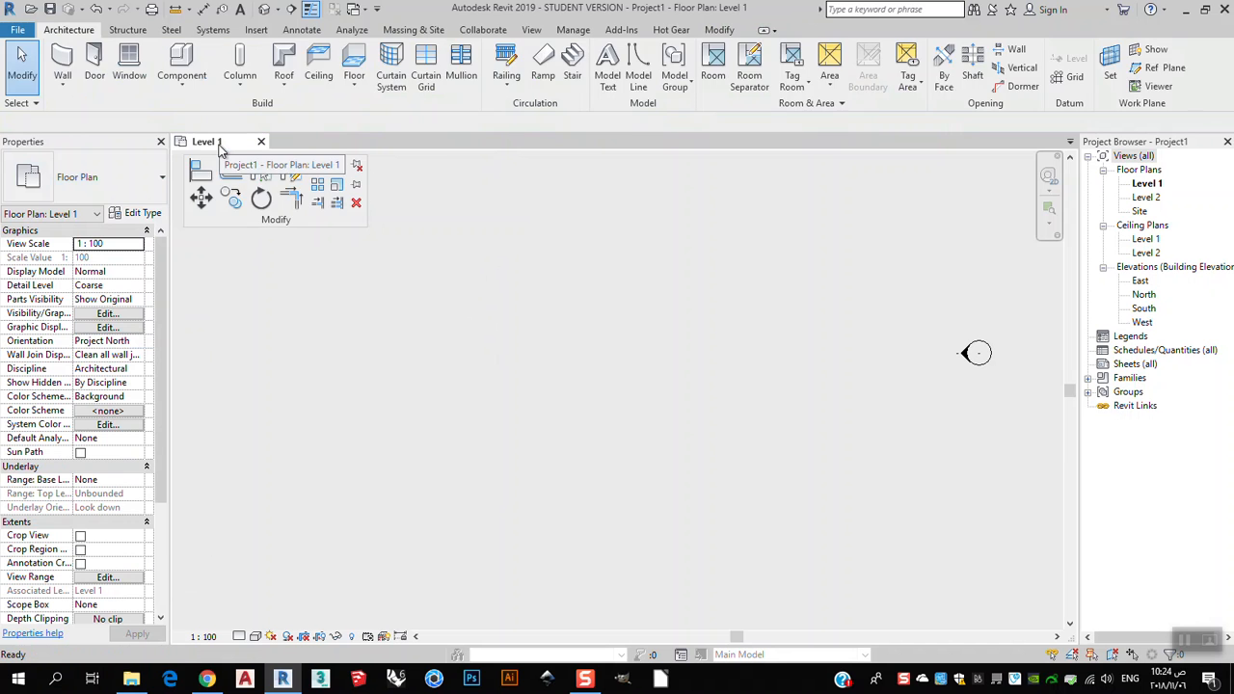
{"action": "left_click_drag", "start_coordinate": [771, 113], "coordinate": [697, 142]}
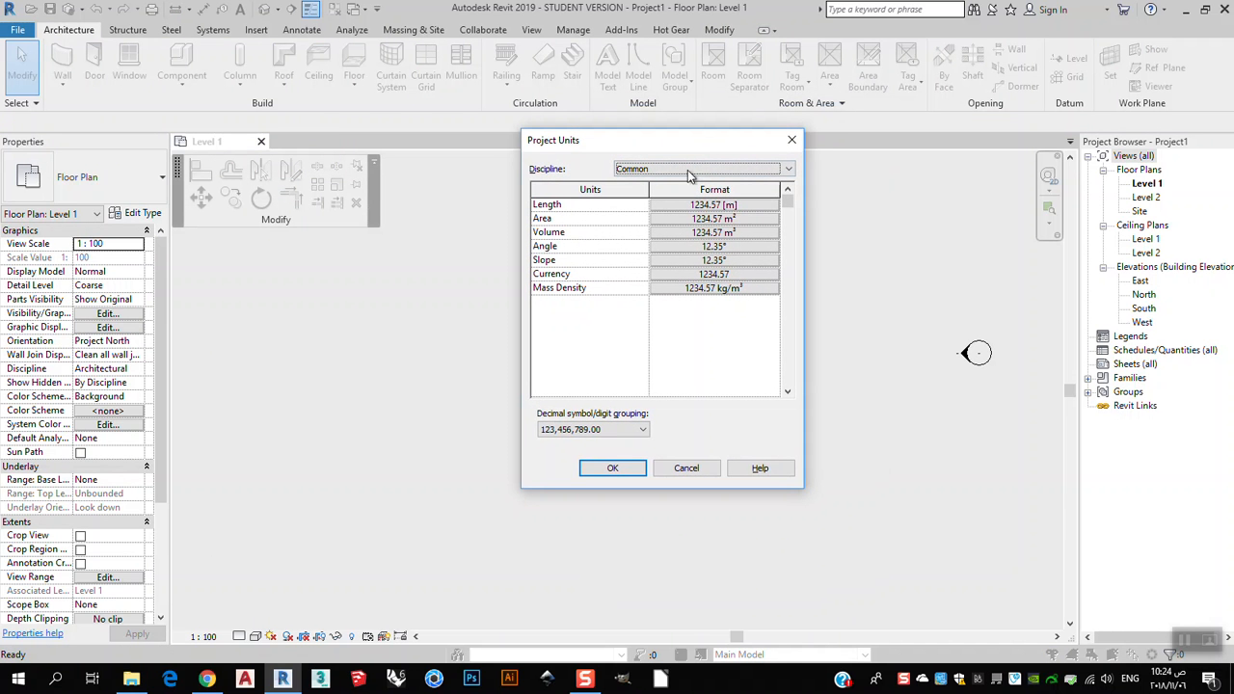
{"action": "left_click", "coordinate": [792, 140]}
- Start an architectural wall using the Exterior - Brick on Mtl. Stud type
{"action": "left_click", "coordinate": [61, 59]}
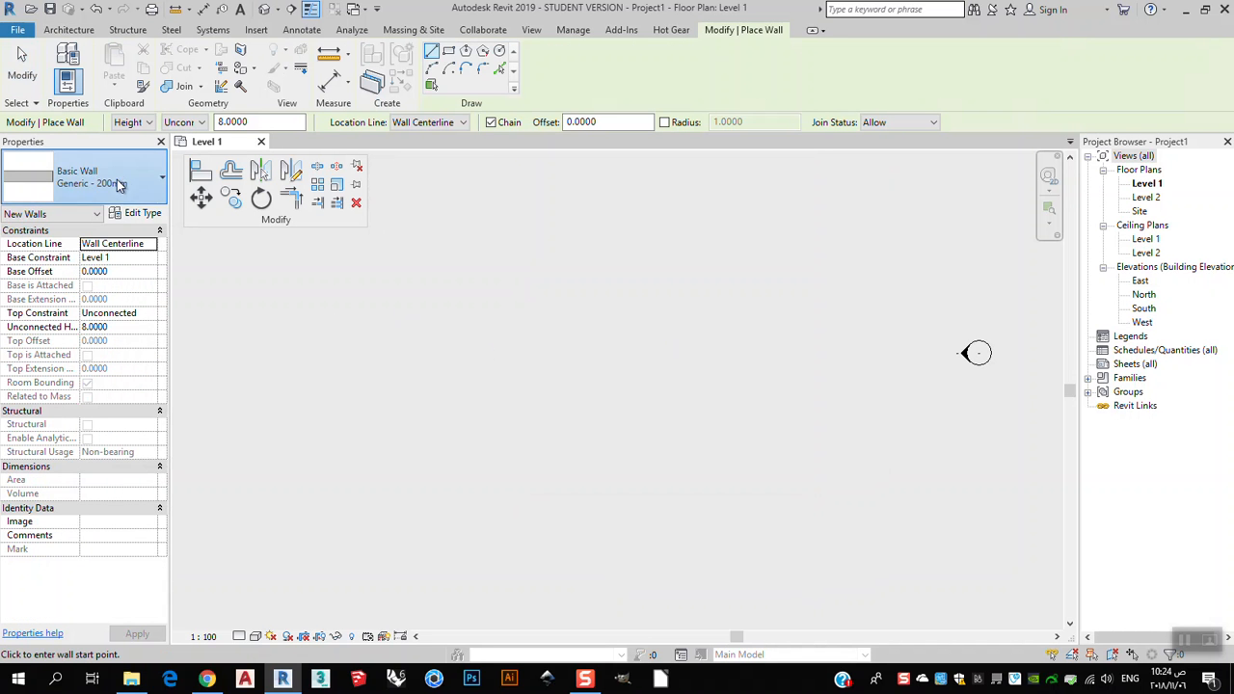
{"action": "left_click", "coordinate": [111, 179]}
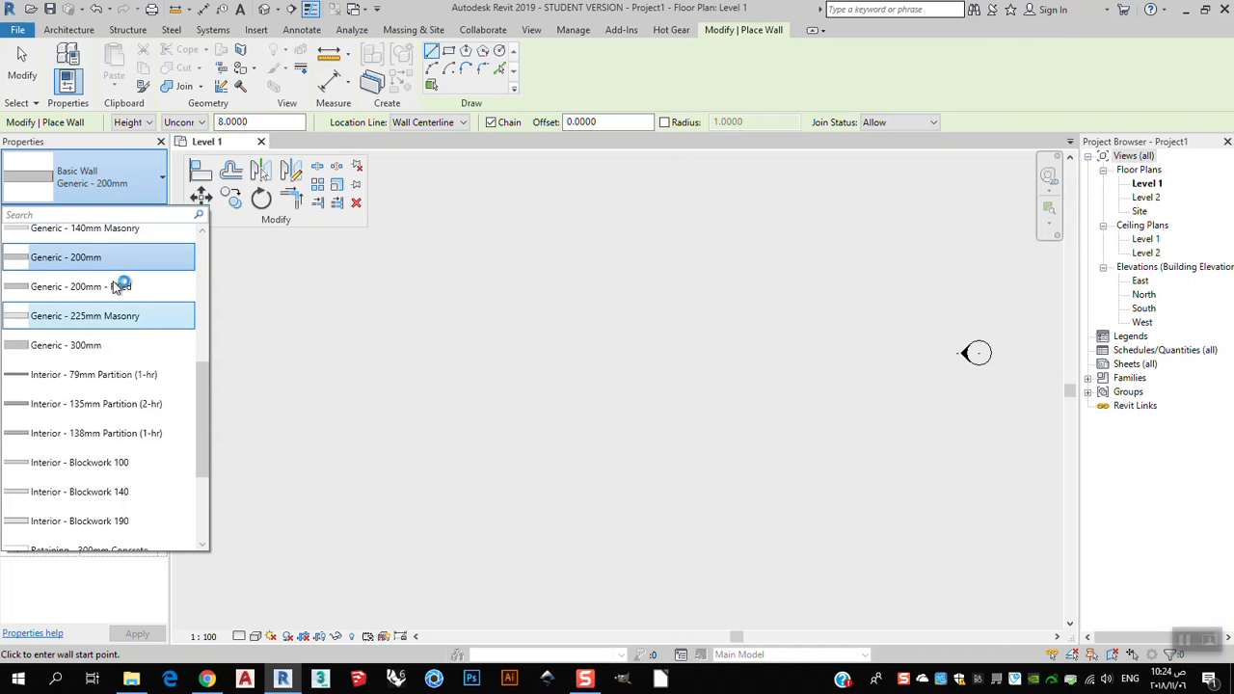
{"action": "scroll", "coordinate": [96, 263], "scroll_direction": "up", "scroll_amount": 1}
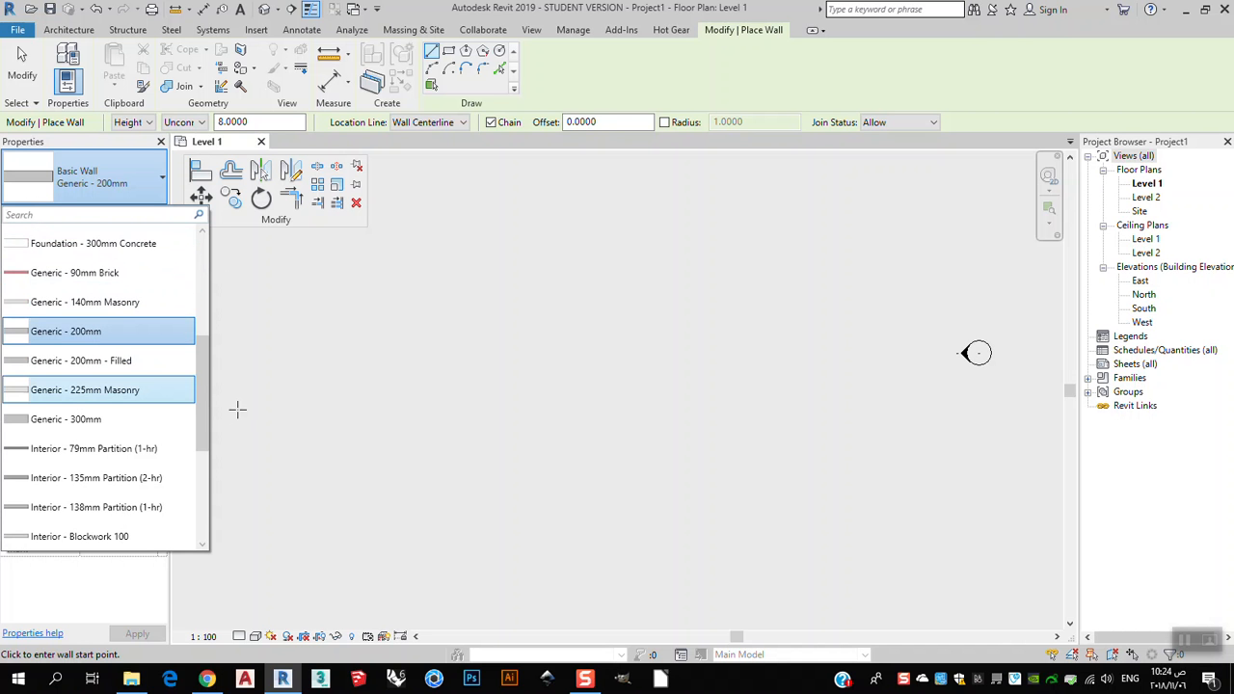
{"action": "left_click_drag", "start_coordinate": [202, 381], "coordinate": [202, 336]}
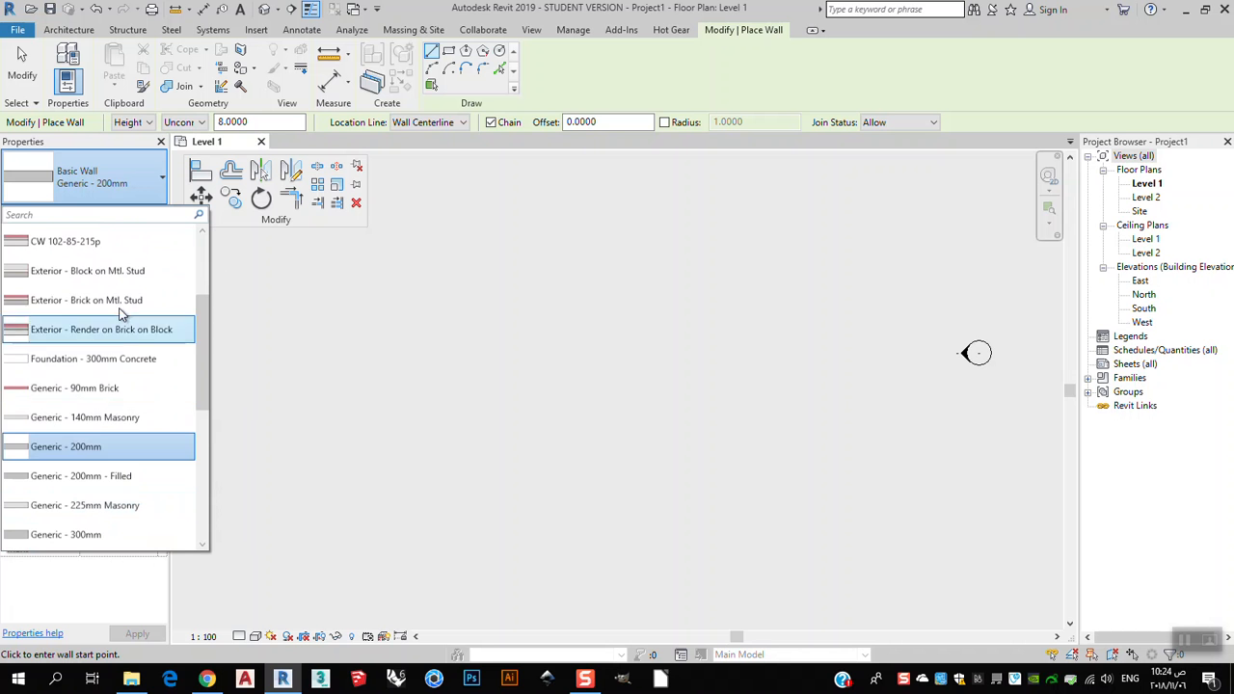
{"action": "scroll", "coordinate": [201, 324], "scroll_direction": "up", "scroll_amount": 1}
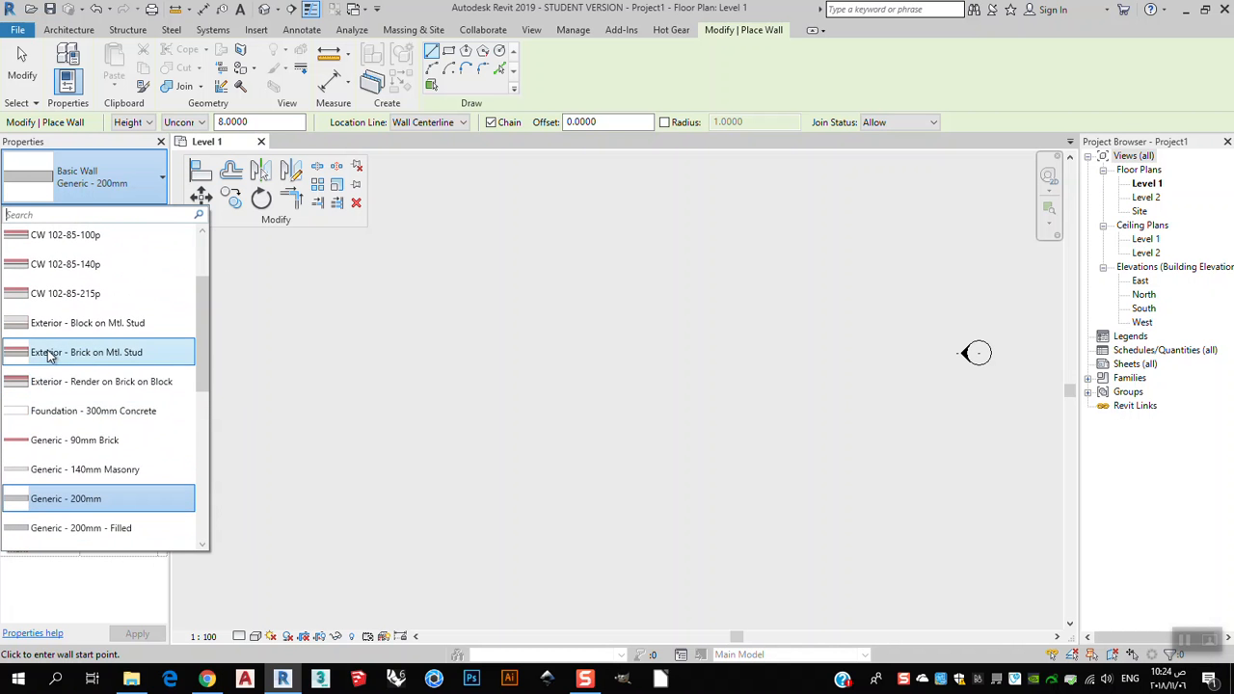
{"action": "left_click", "coordinate": [51, 354]}
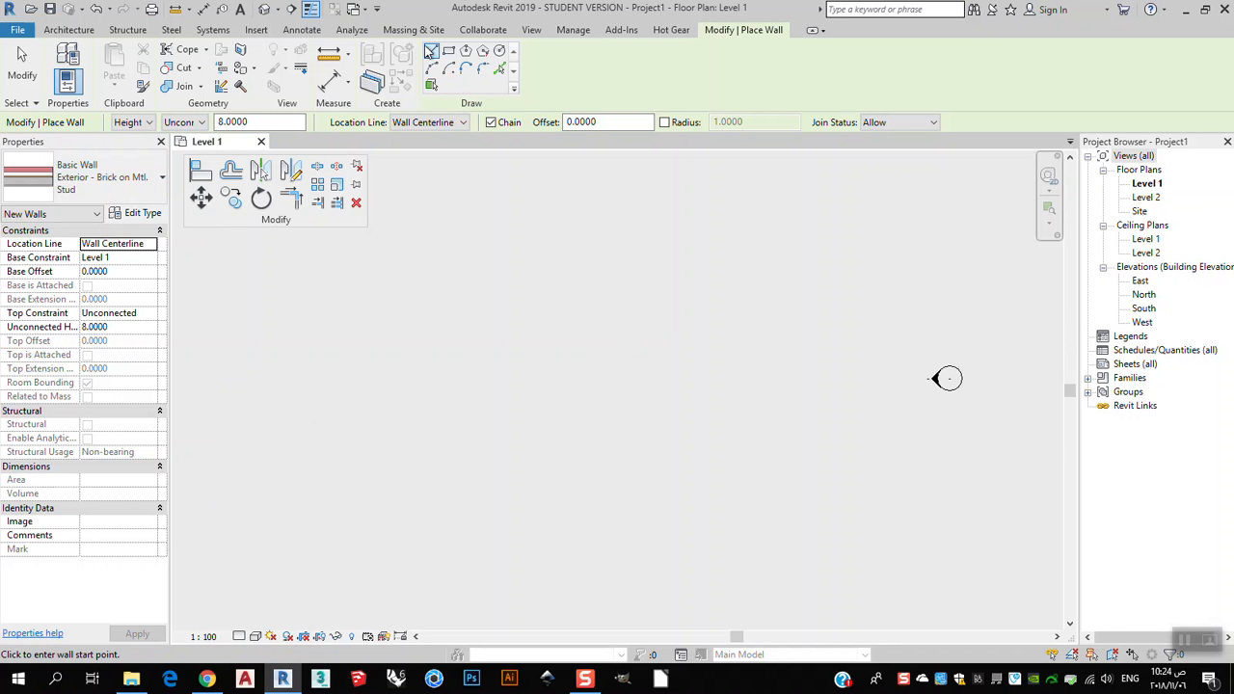
- Draw a horizontal wall 15 m long towards the right on Level 1
{"action": "left_click", "coordinate": [408, 308]}
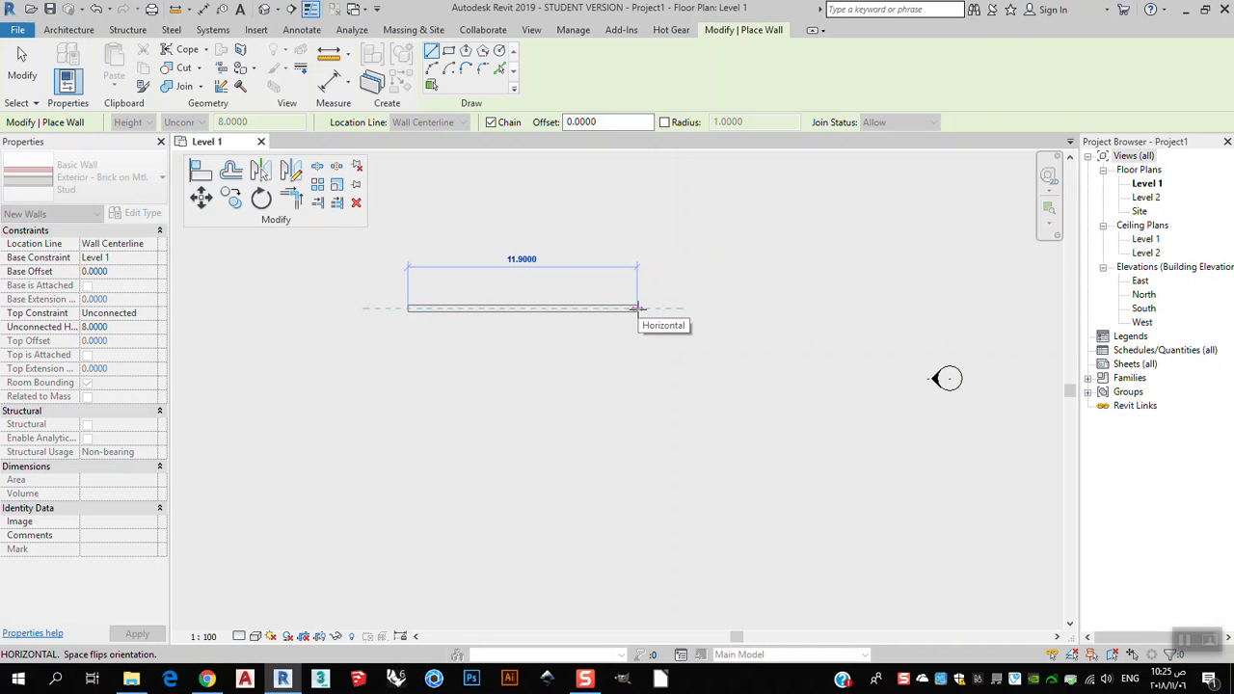
{"action": "type", "text": "15"}
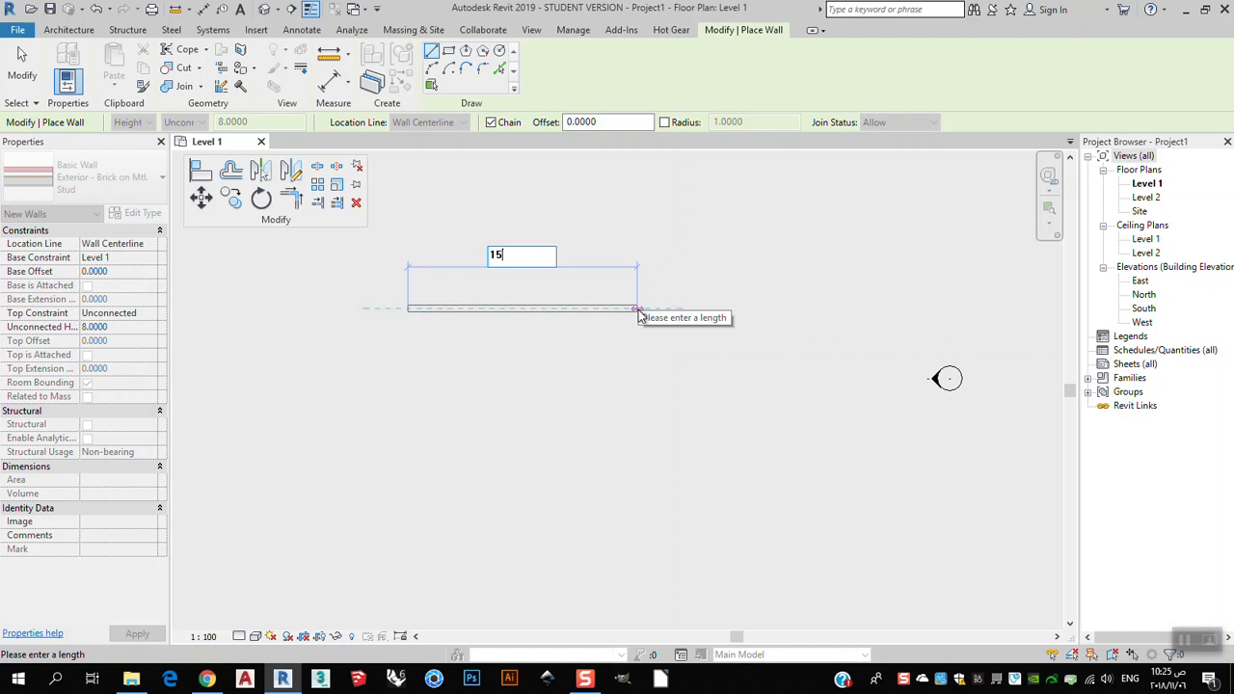
{"action": "key", "text": "Return"}
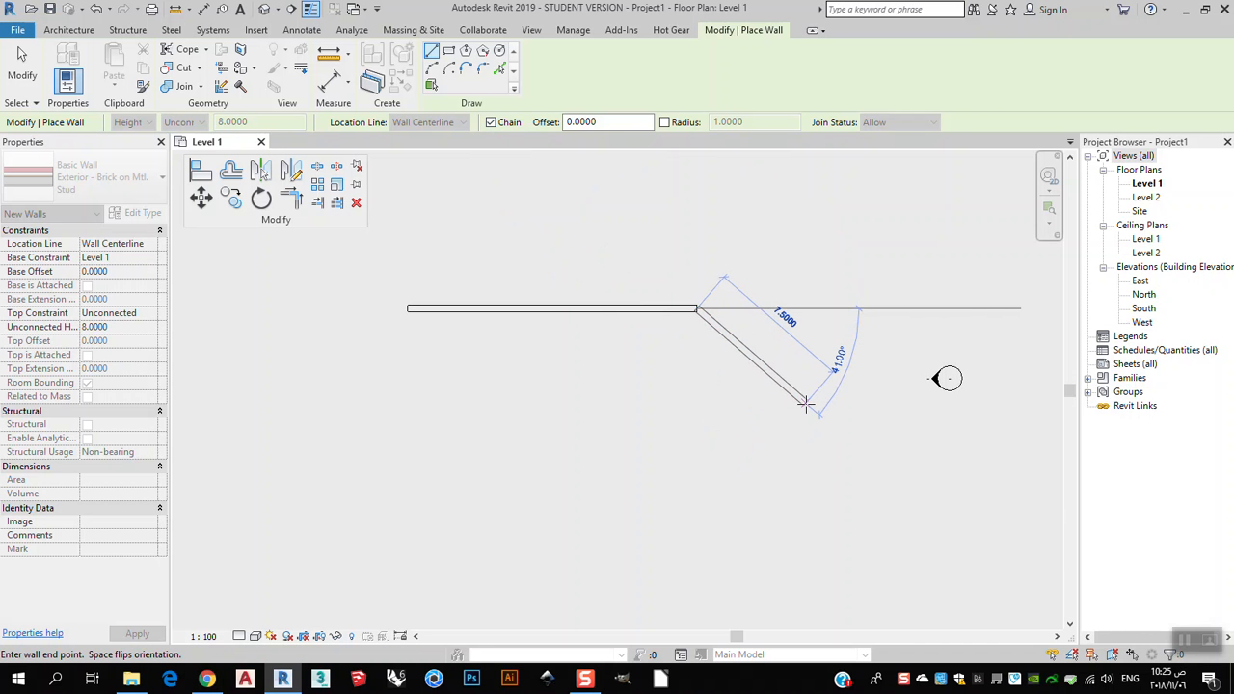
- Continue the chain with five perpendicular walls: down, about 10.7 m left, up, about 8.7 m left, and up again
{"action": "left_click", "coordinate": [697, 492]}
{"action": "left_click", "coordinate": [489, 492]}
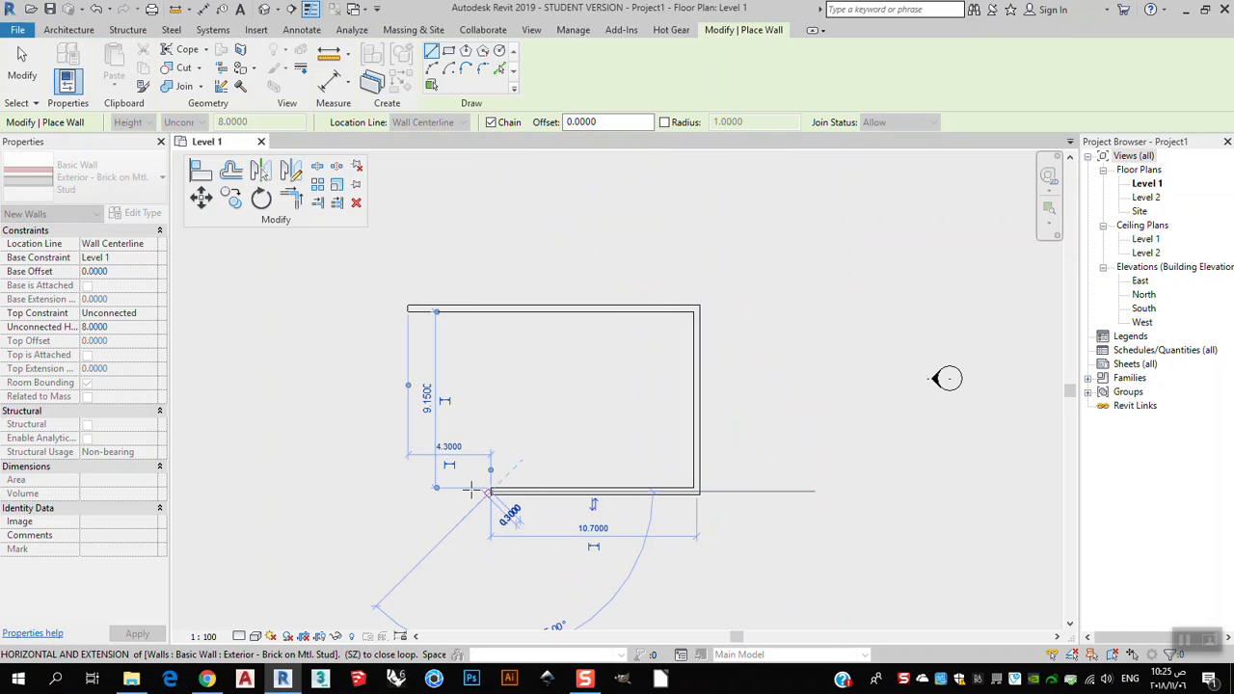
{"action": "left_click", "coordinate": [491, 425]}
{"action": "left_click", "coordinate": [323, 426]}
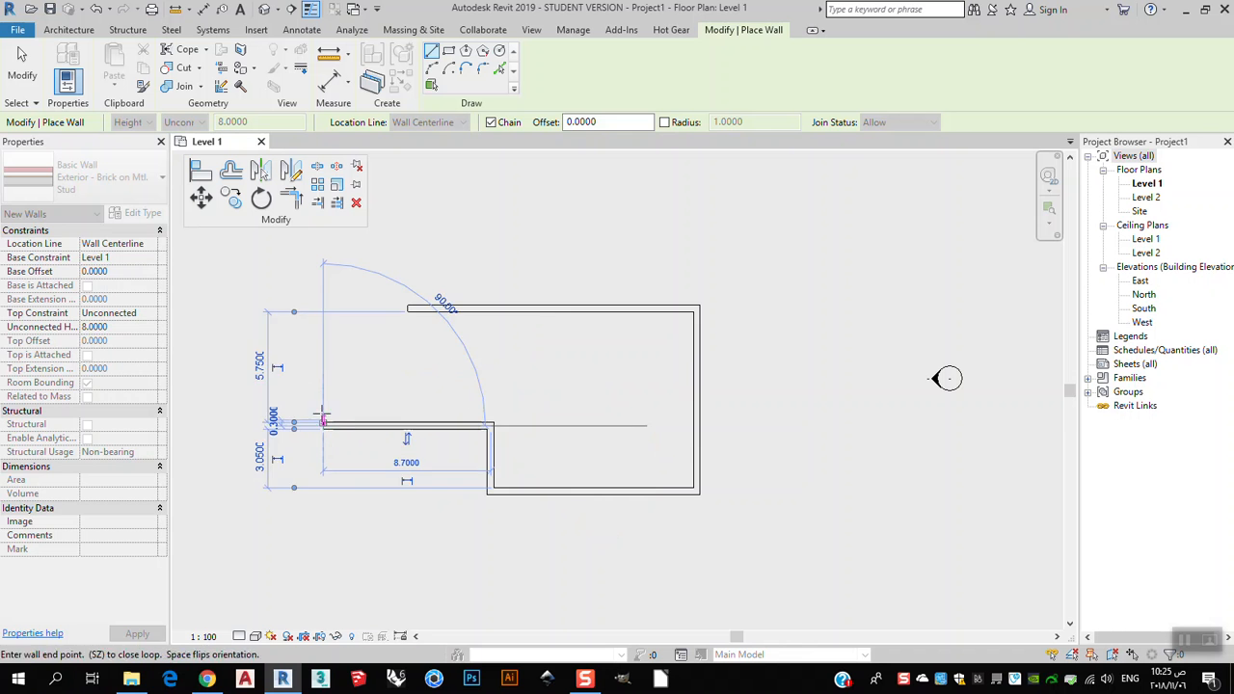
{"action": "left_click", "coordinate": [323, 356]}
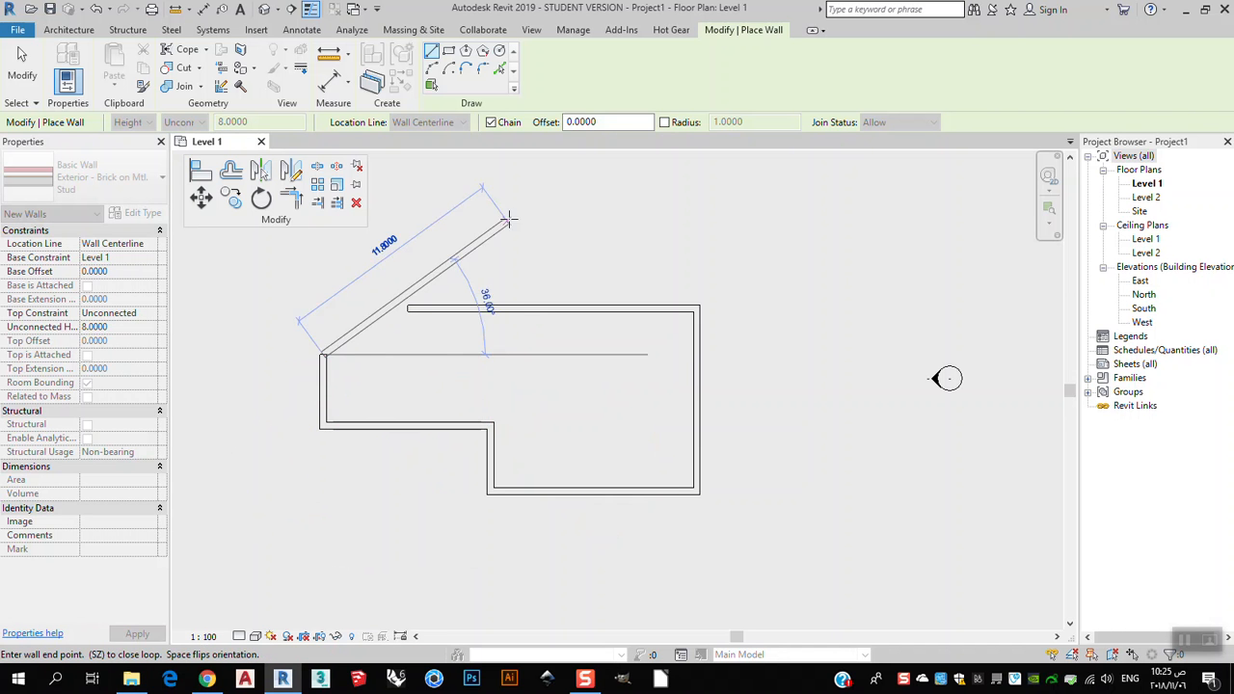
- Turn off Chain and draw a horizontal wall about 5.3 m long to the left from the last endpoint
{"action": "left_click", "coordinate": [491, 123]}
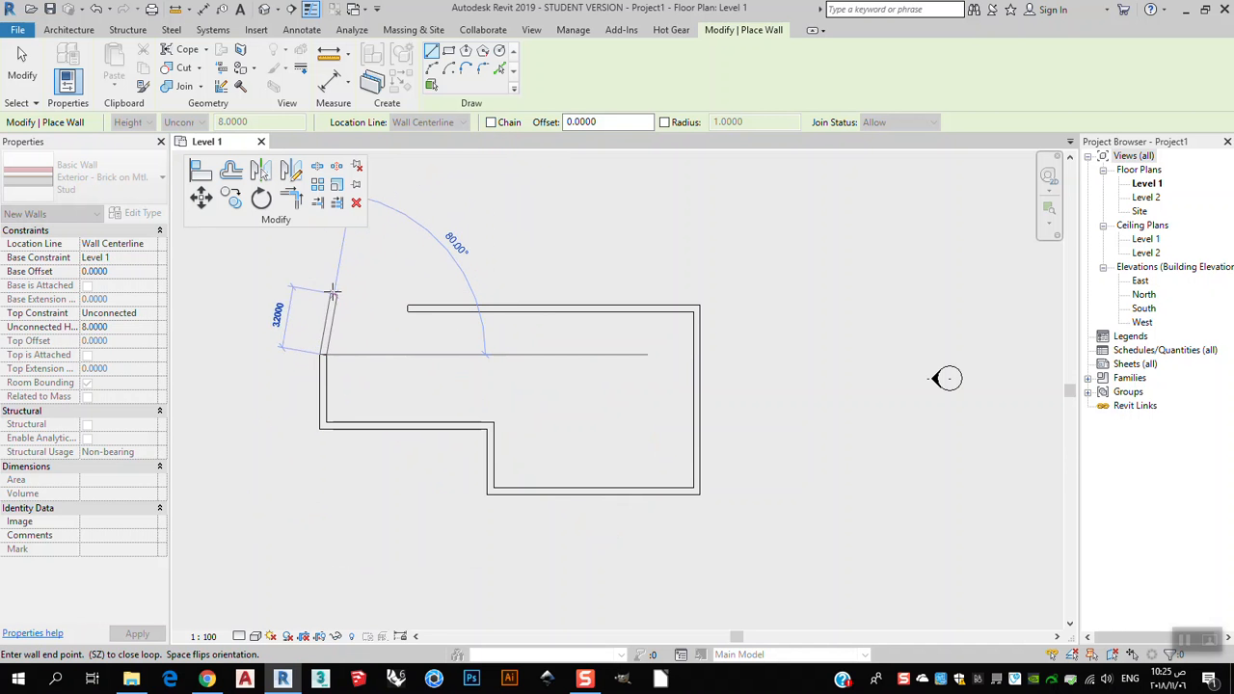
{"action": "left_click", "coordinate": [221, 355]}
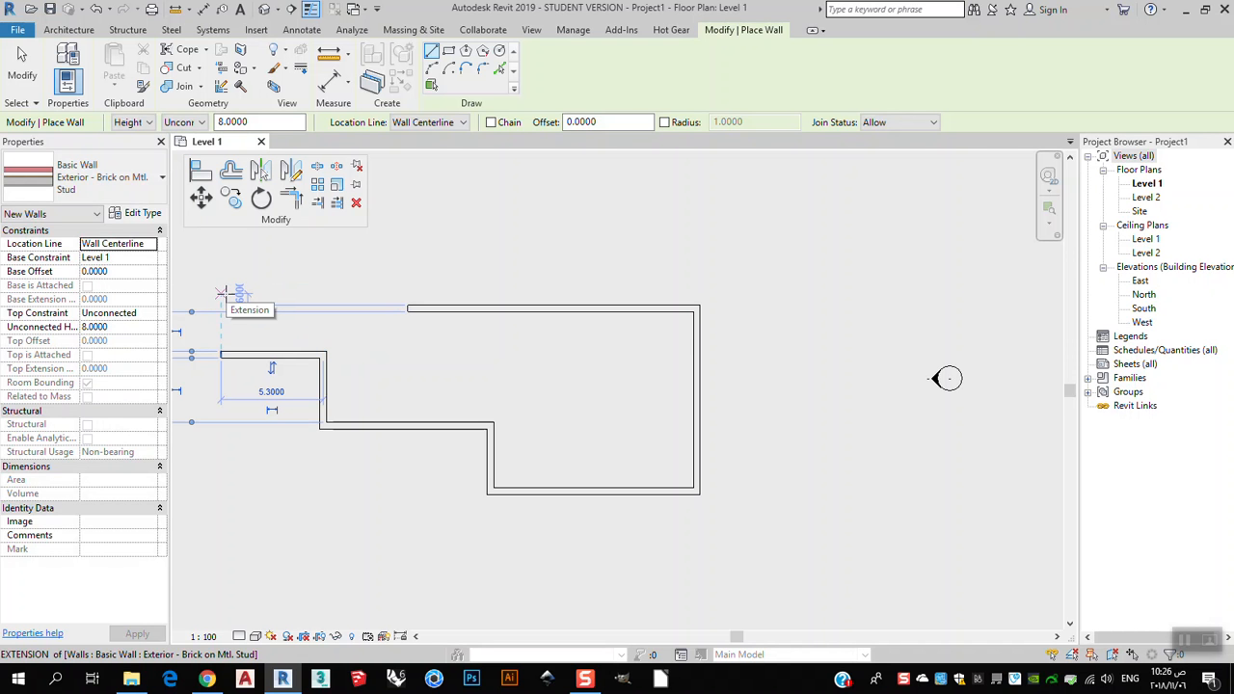
- Turn Chain back on and draw two connected walls above the plan, about 6 m horizontal and 4.3 m vertical
{"action": "left_click", "coordinate": [493, 124]}
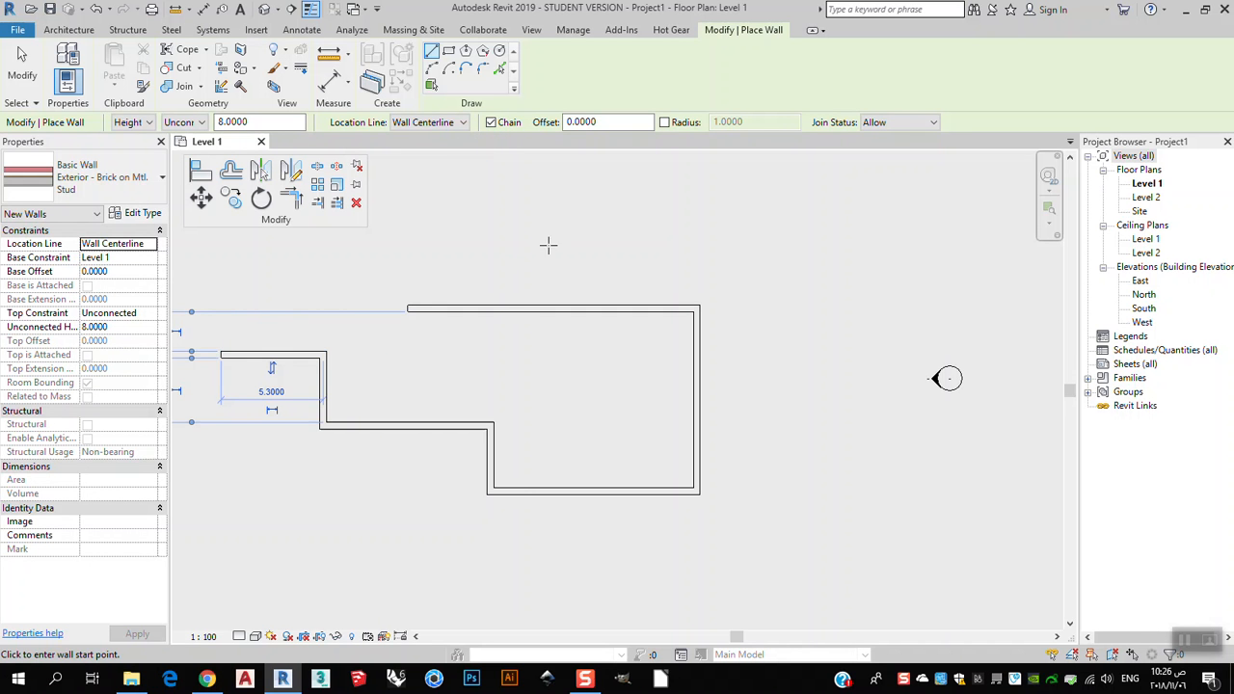
{"action": "middle_click_drag", "start_coordinate": [548, 245], "coordinate": [743, 241]}
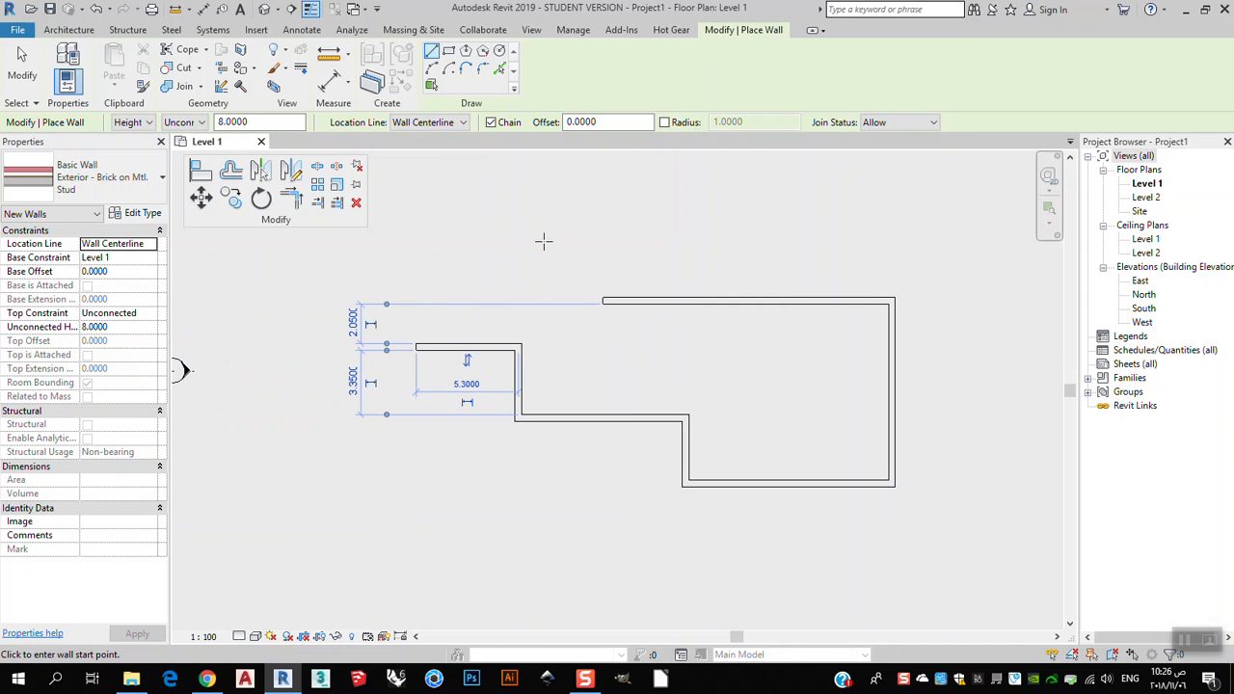
{"action": "left_click", "coordinate": [666, 176]}
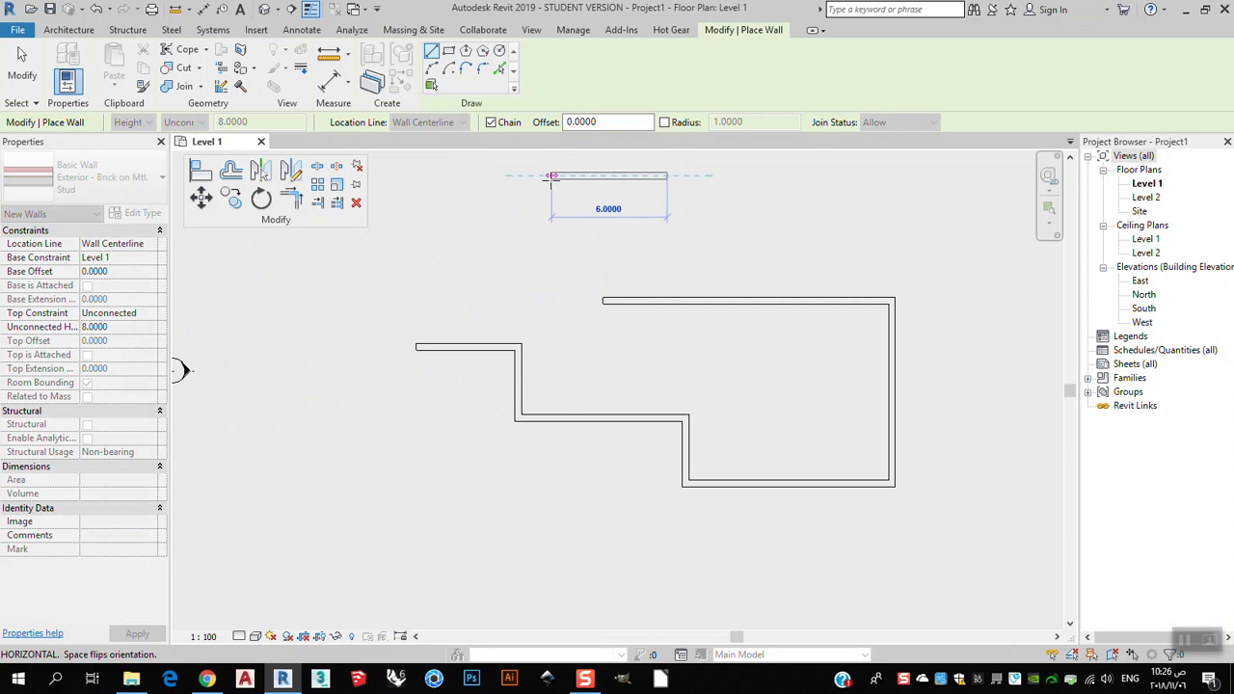
{"action": "left_click", "coordinate": [551, 177]}
{"action": "left_click", "coordinate": [550, 259]}
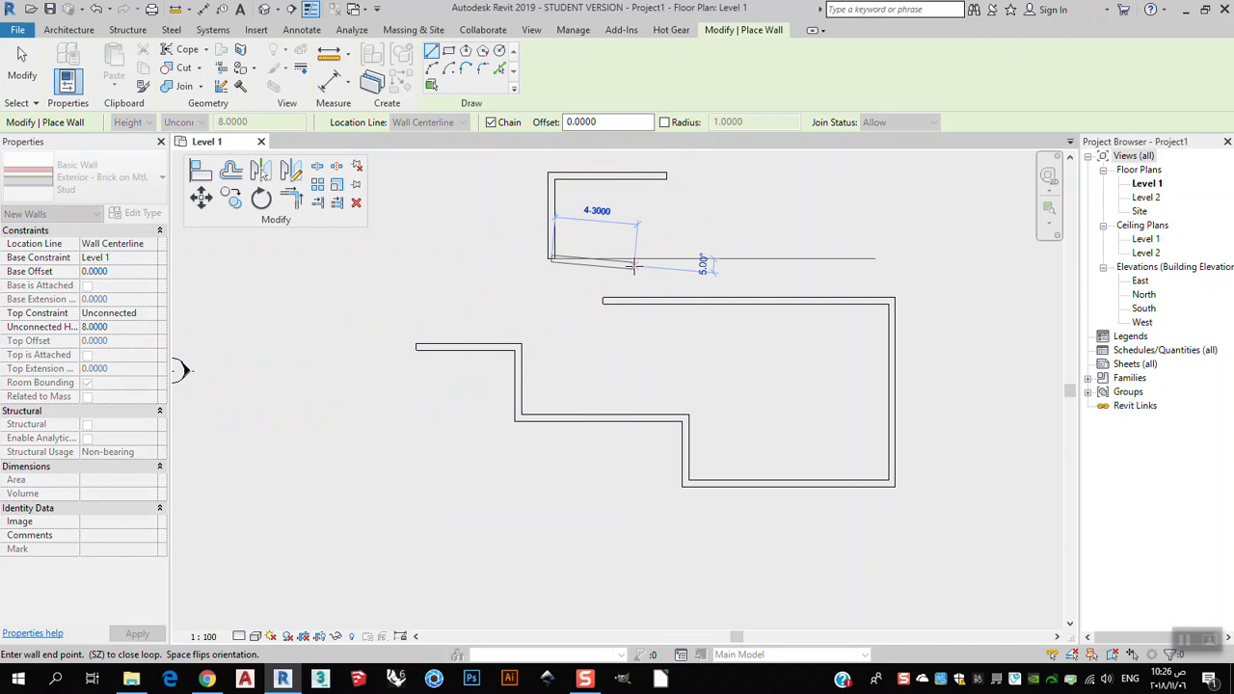
{"action": "left_click", "coordinate": [19, 83]}
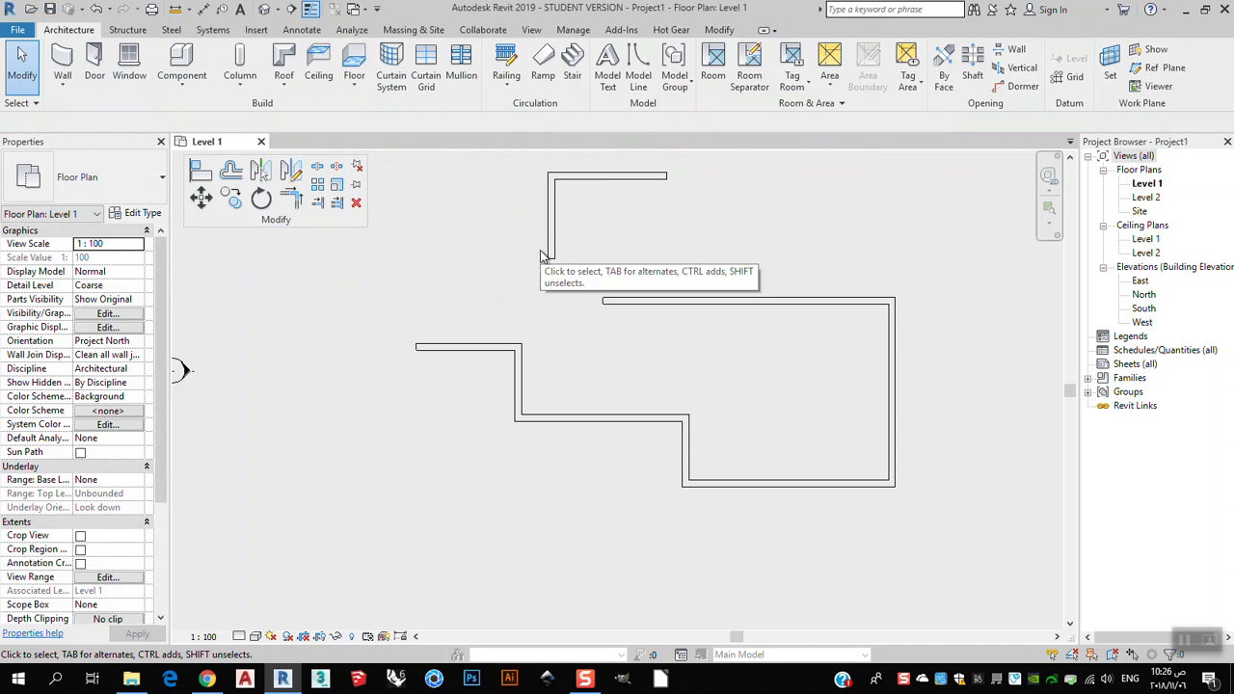
- Delete the separate horizontal and vertical walls above the main plan
{"action": "left_click", "coordinate": [627, 178]}
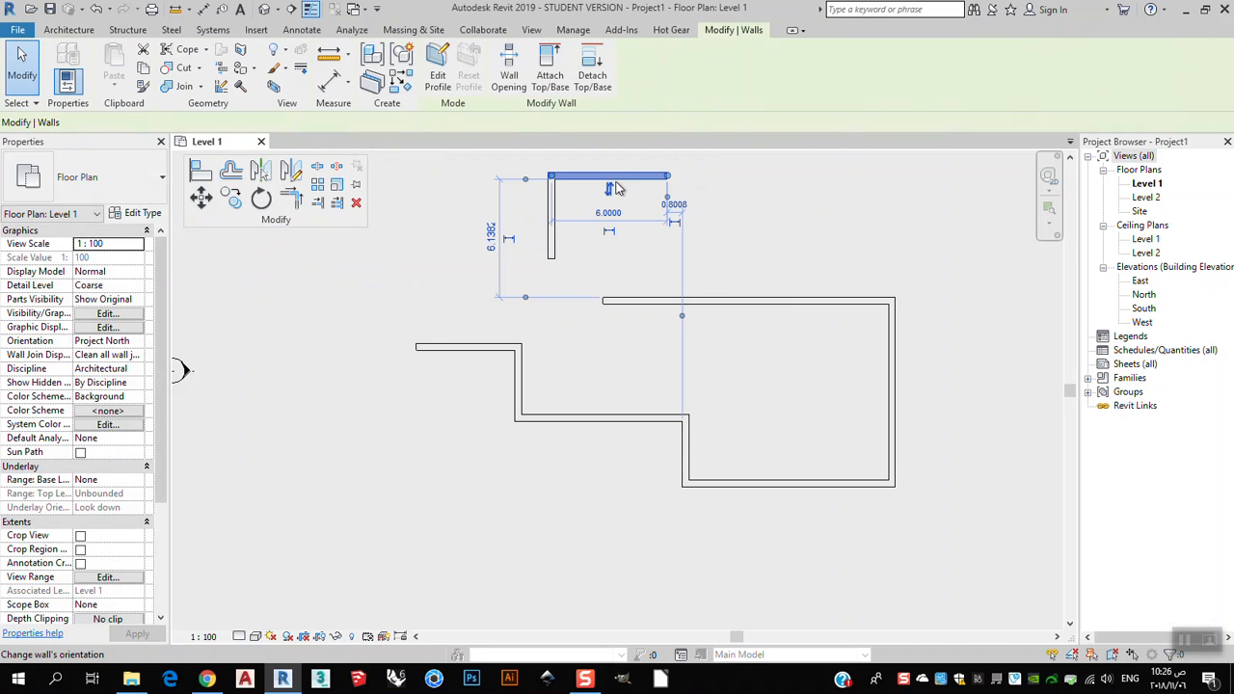
{"action": "key", "text": "Delete"}
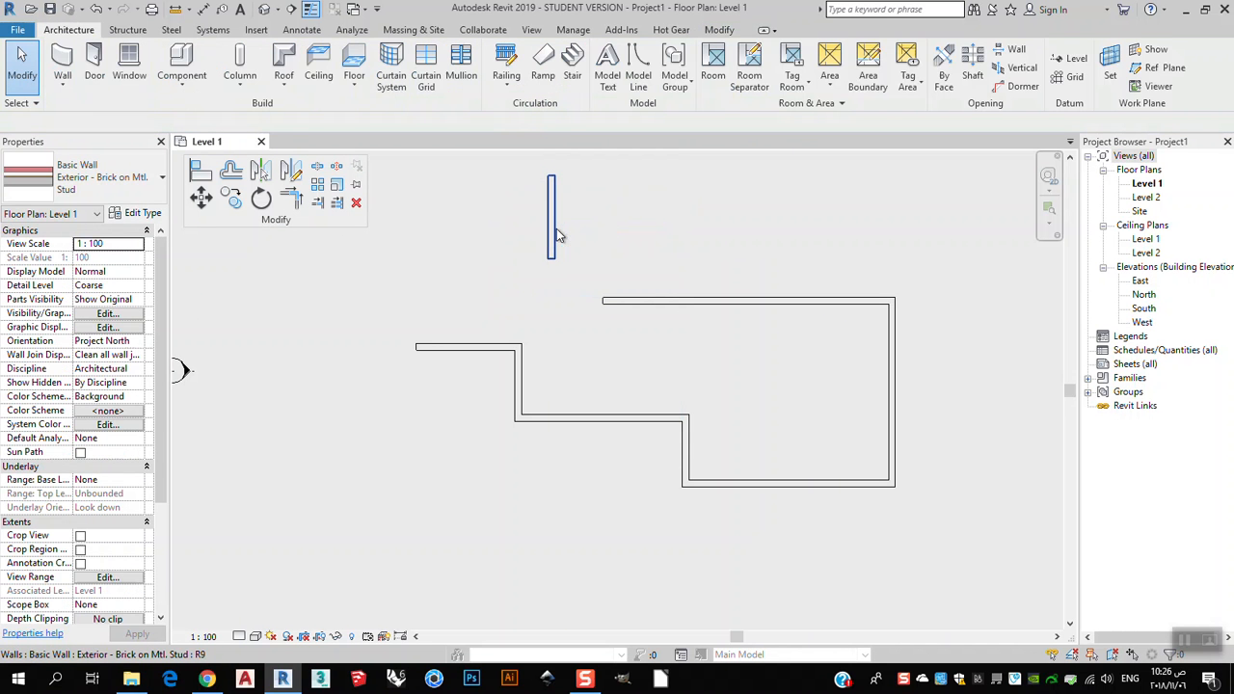
{"action": "left_click", "coordinate": [557, 234]}
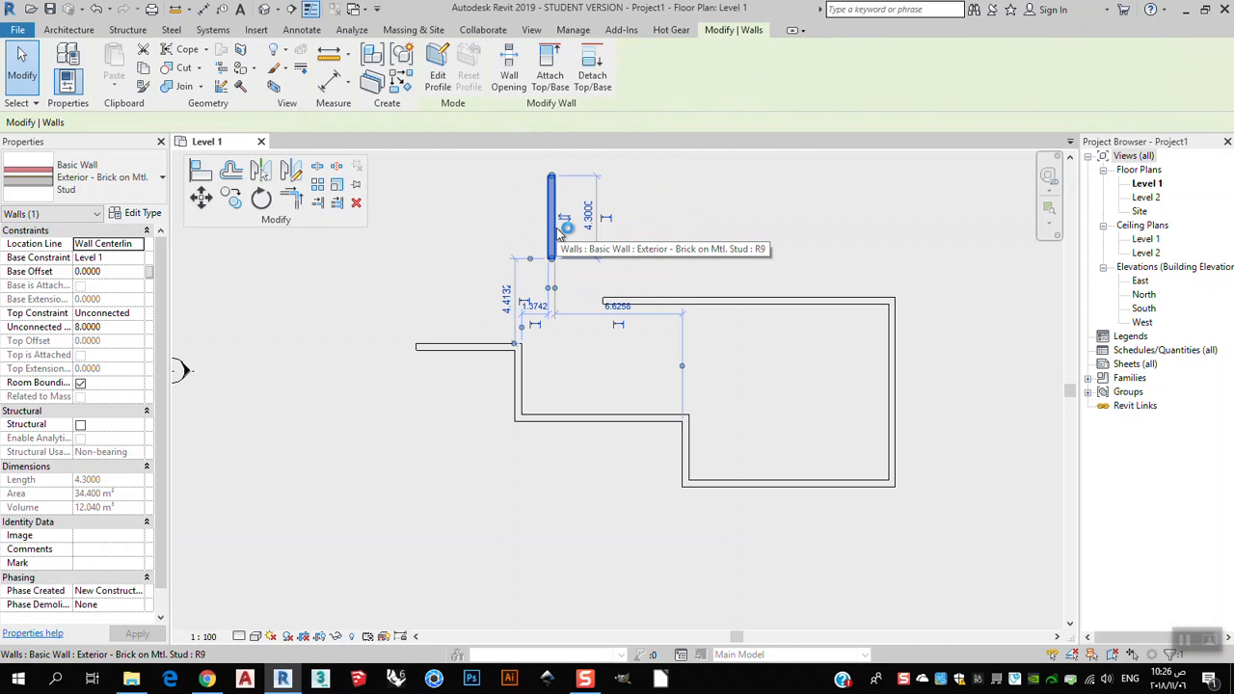
{"action": "key", "text": "Delete"}
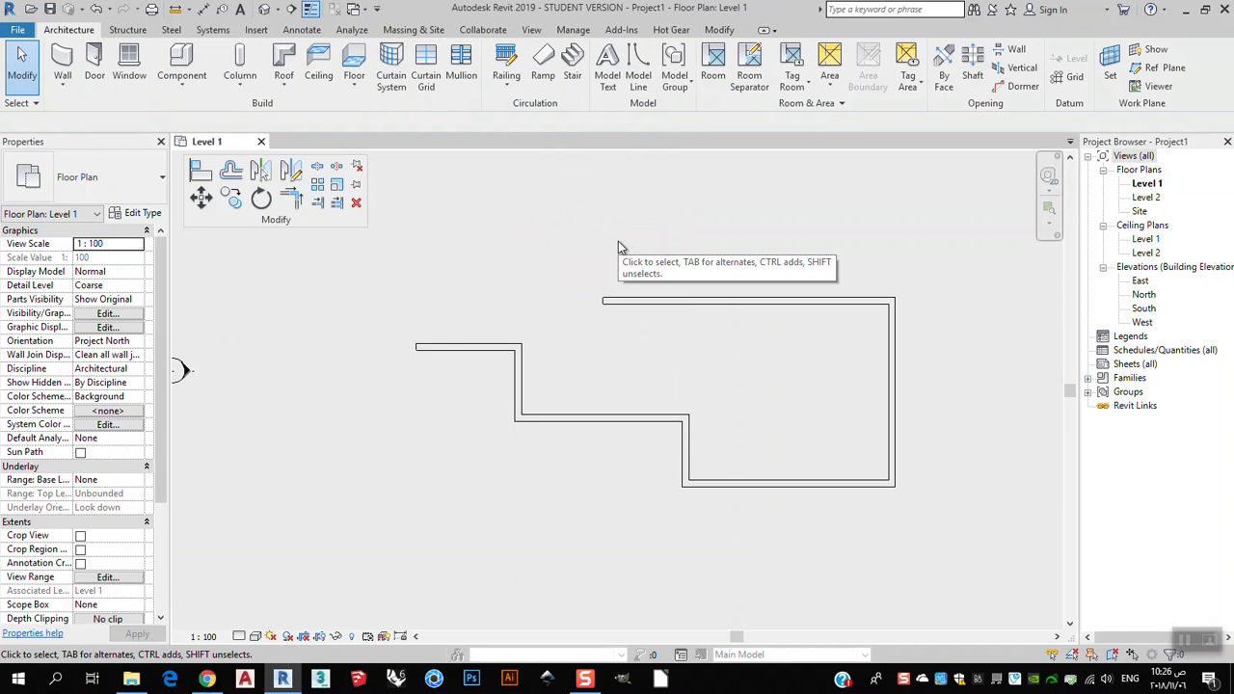
- Delete the 5.3 m horizontal wall at the open left end of the plan
{"action": "middle_click_drag", "start_coordinate": [679, 315], "coordinate": [662, 261]}
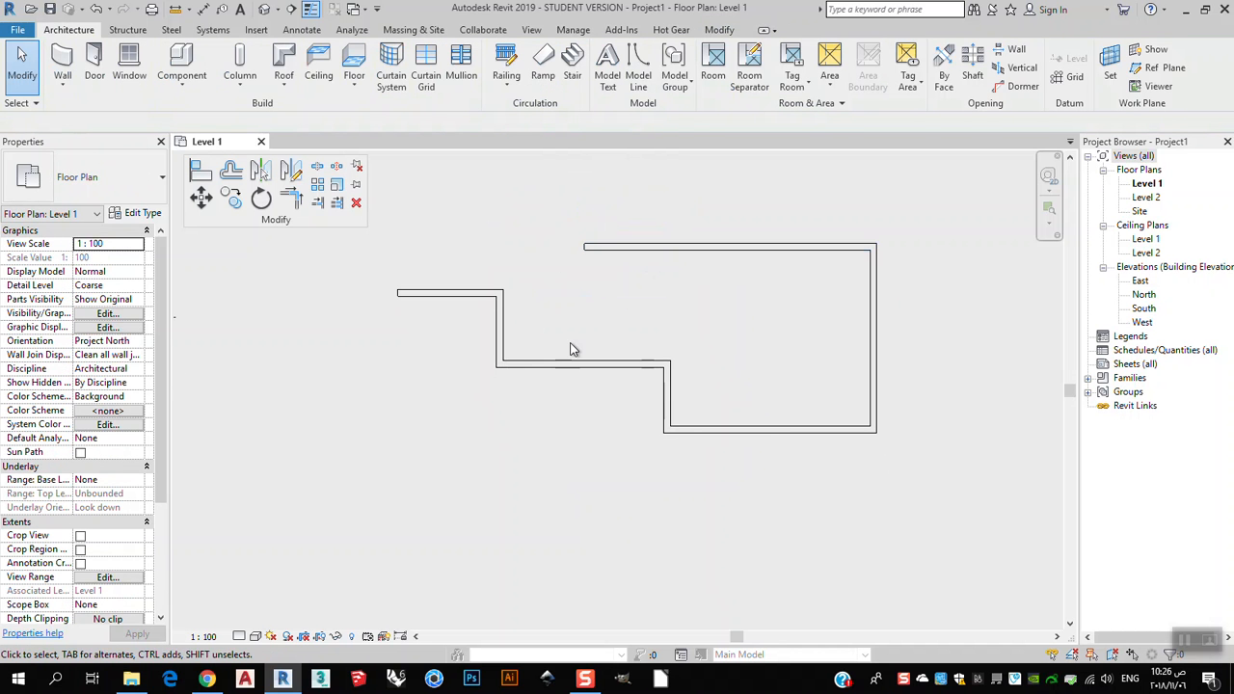
{"action": "left_click", "coordinate": [446, 297]}
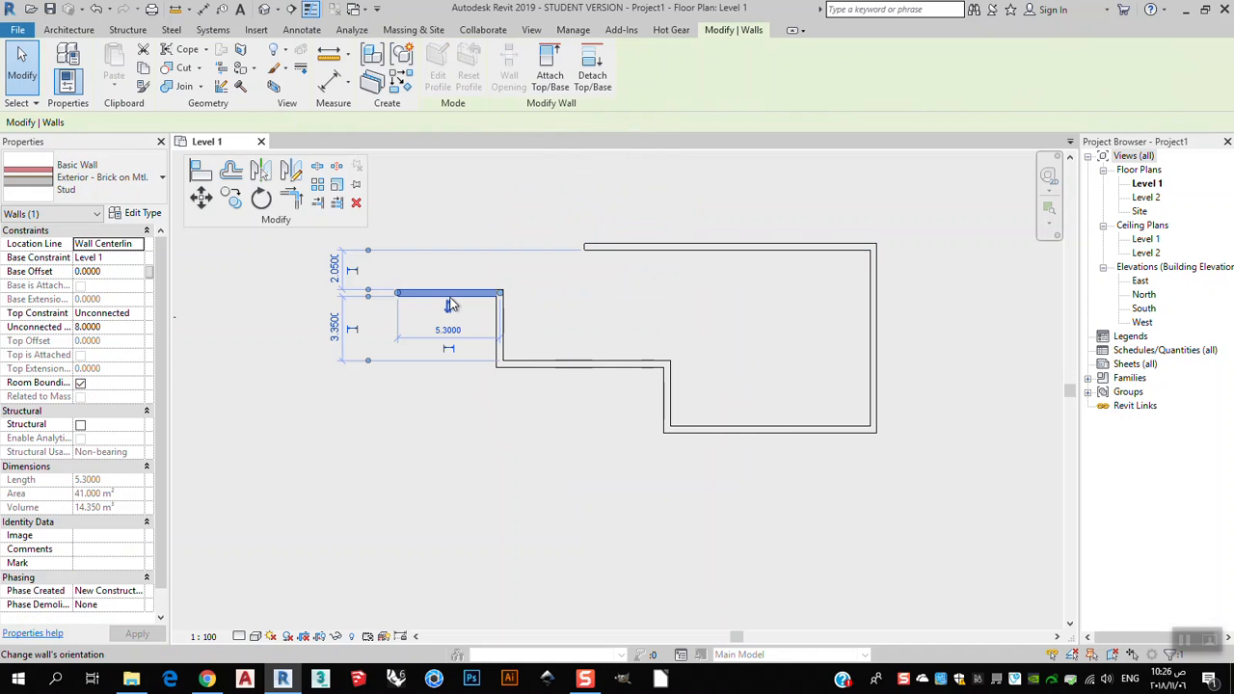
{"action": "key", "text": "Delete"}
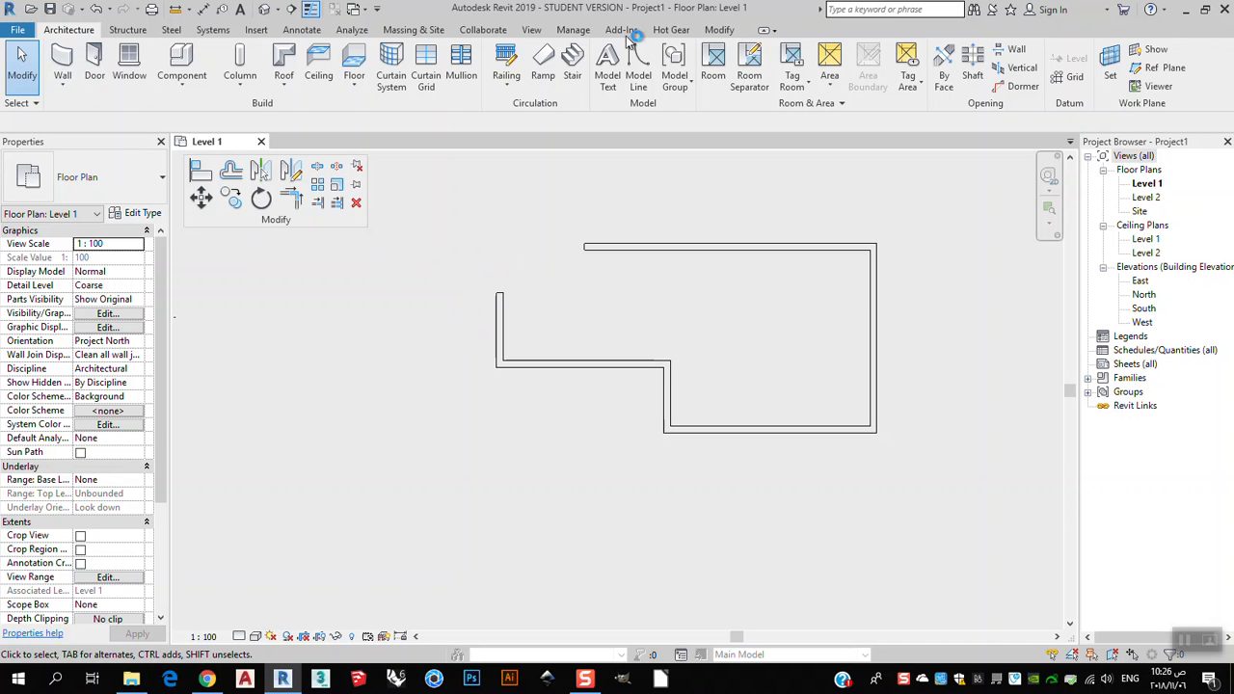
- Return the floating Modify tools to the ribbon and float them over the drawing area again
{"action": "left_click", "coordinate": [721, 33]}
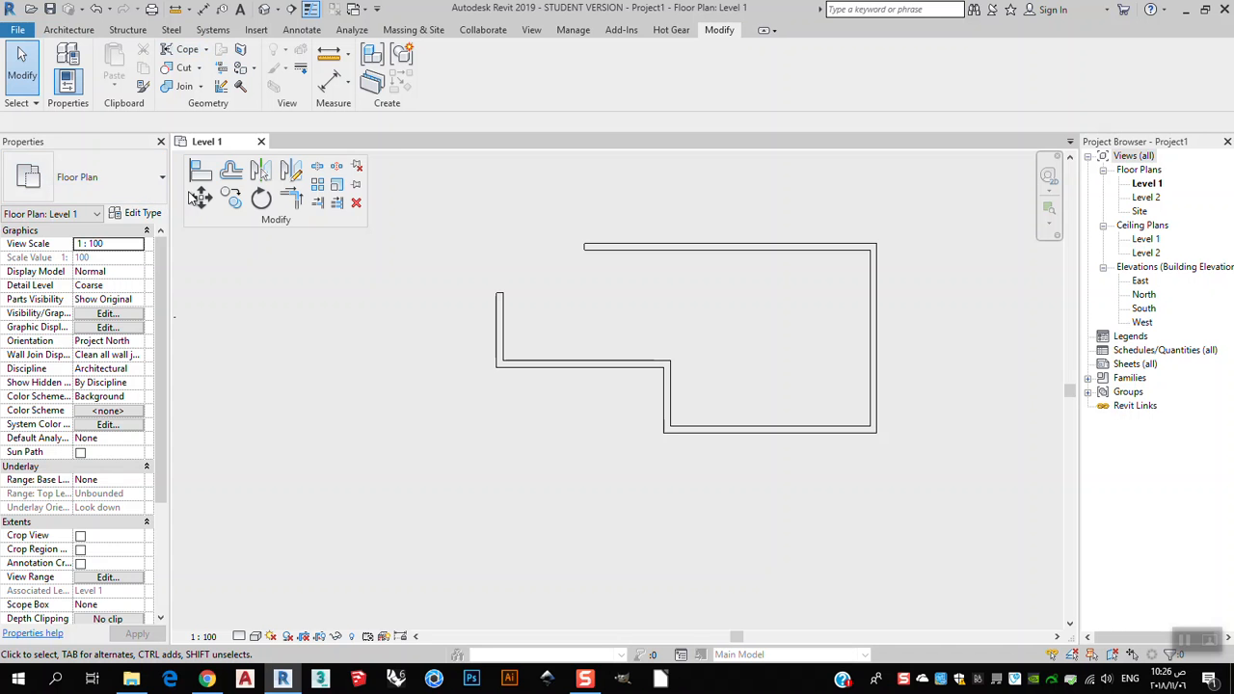
{"action": "left_click", "coordinate": [371, 166]}
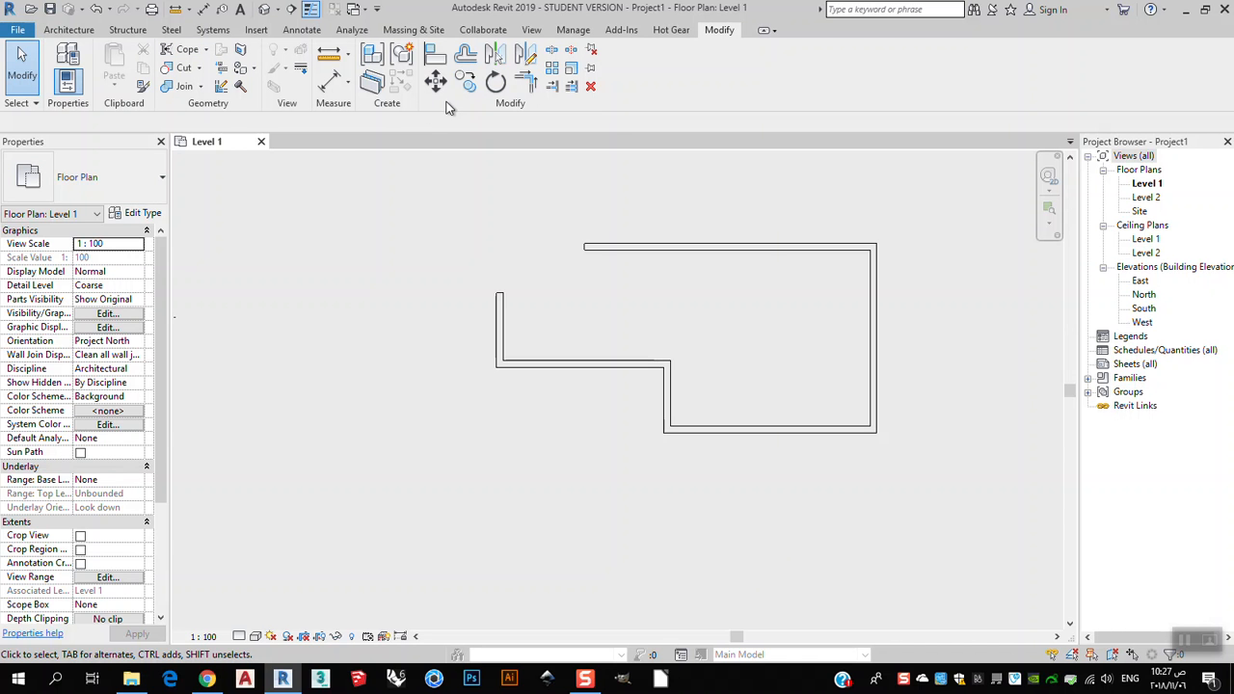
{"action": "left_click_drag", "start_coordinate": [447, 107], "coordinate": [253, 235]}
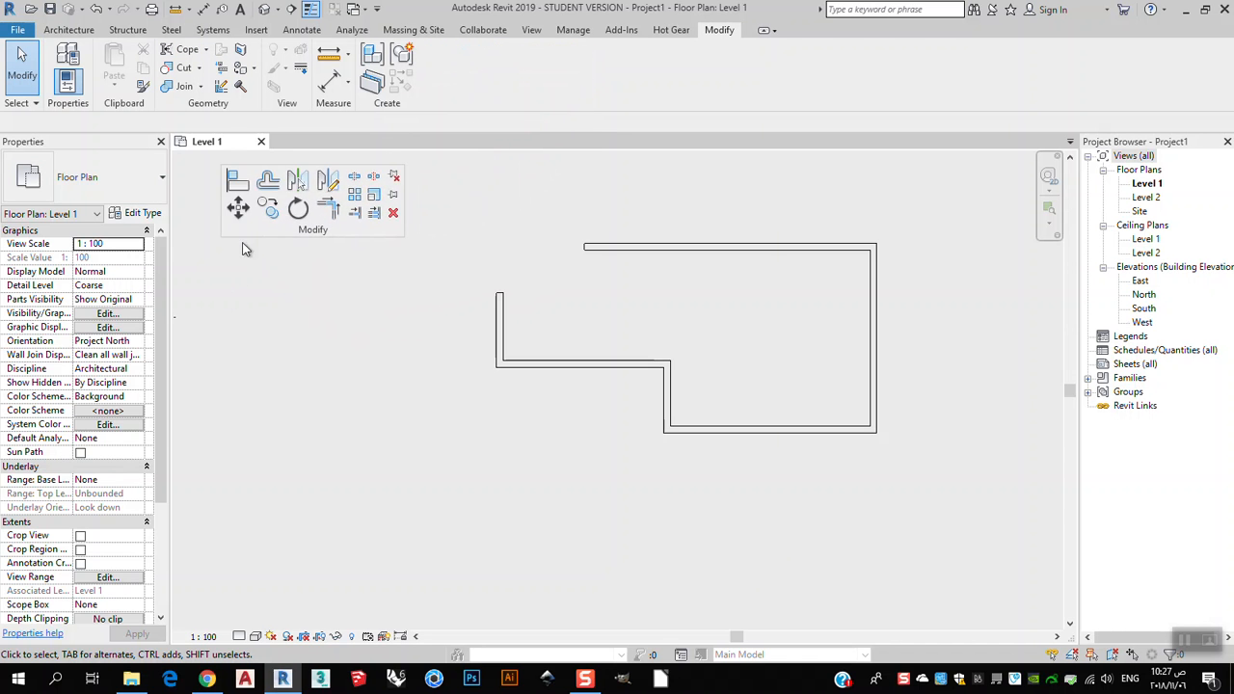
{"action": "left_click_drag", "start_coordinate": [245, 230], "coordinate": [210, 227]}
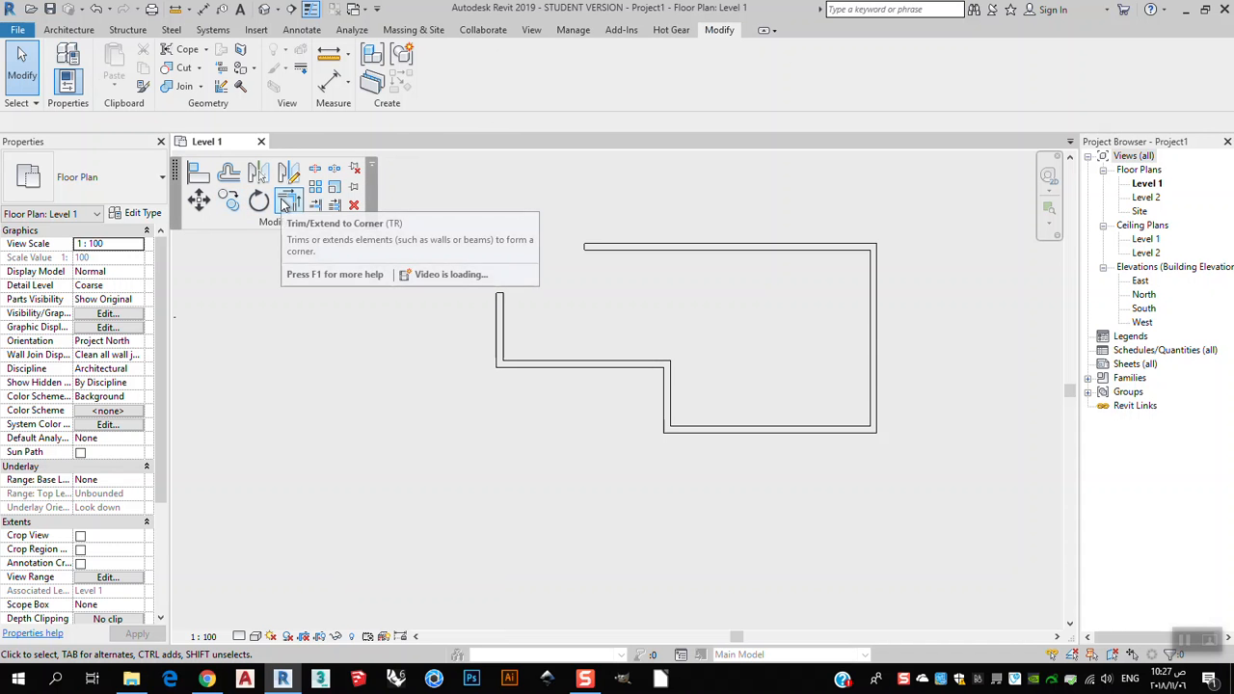
- Dock the Modify tools once more, float them beside the Properties palette, and return to the architecture tools
{"action": "left_click", "coordinate": [377, 170]}
{"action": "left_click", "coordinate": [375, 169]}
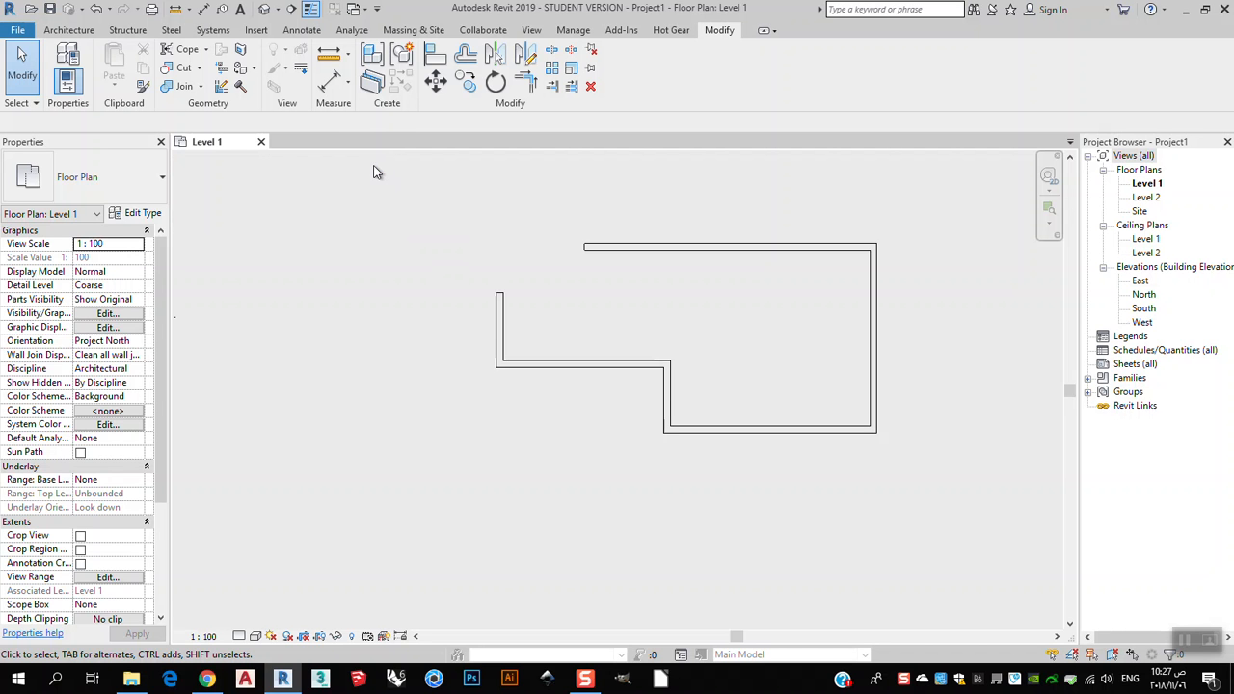
{"action": "left_click_drag", "start_coordinate": [440, 103], "coordinate": [203, 218]}
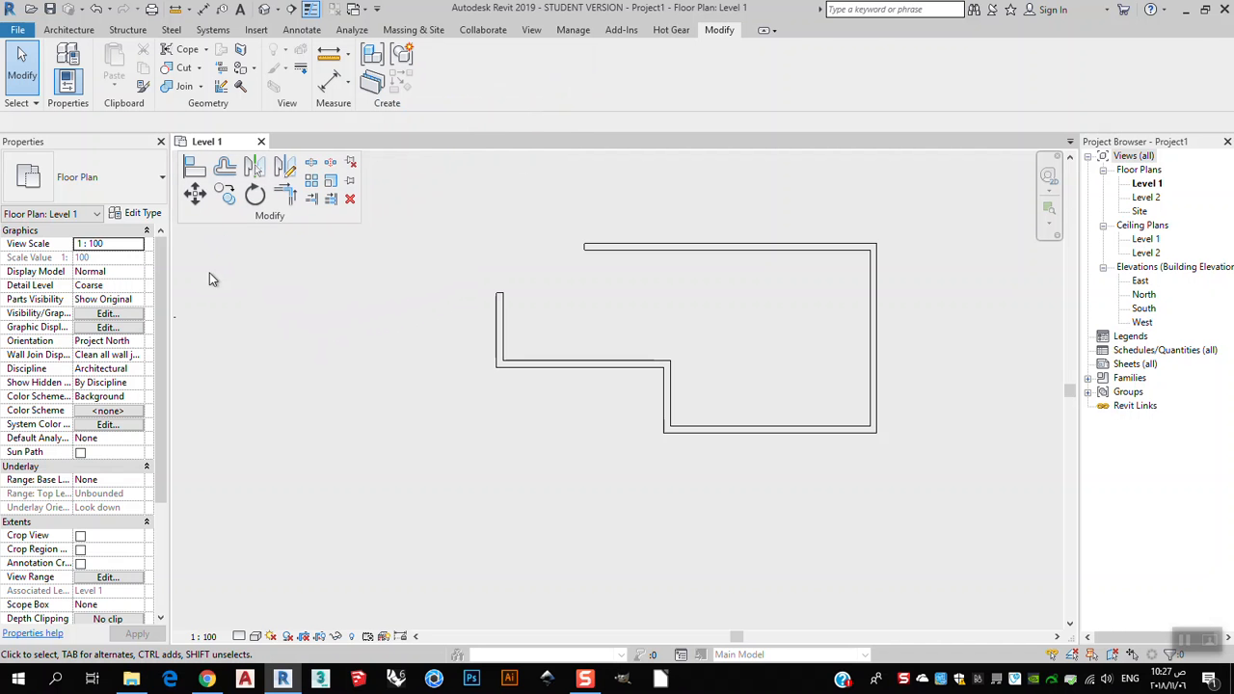
{"action": "left_click", "coordinate": [70, 30]}
{"action": "left_click", "coordinate": [126, 31]}
{"action": "left_click", "coordinate": [69, 30]}
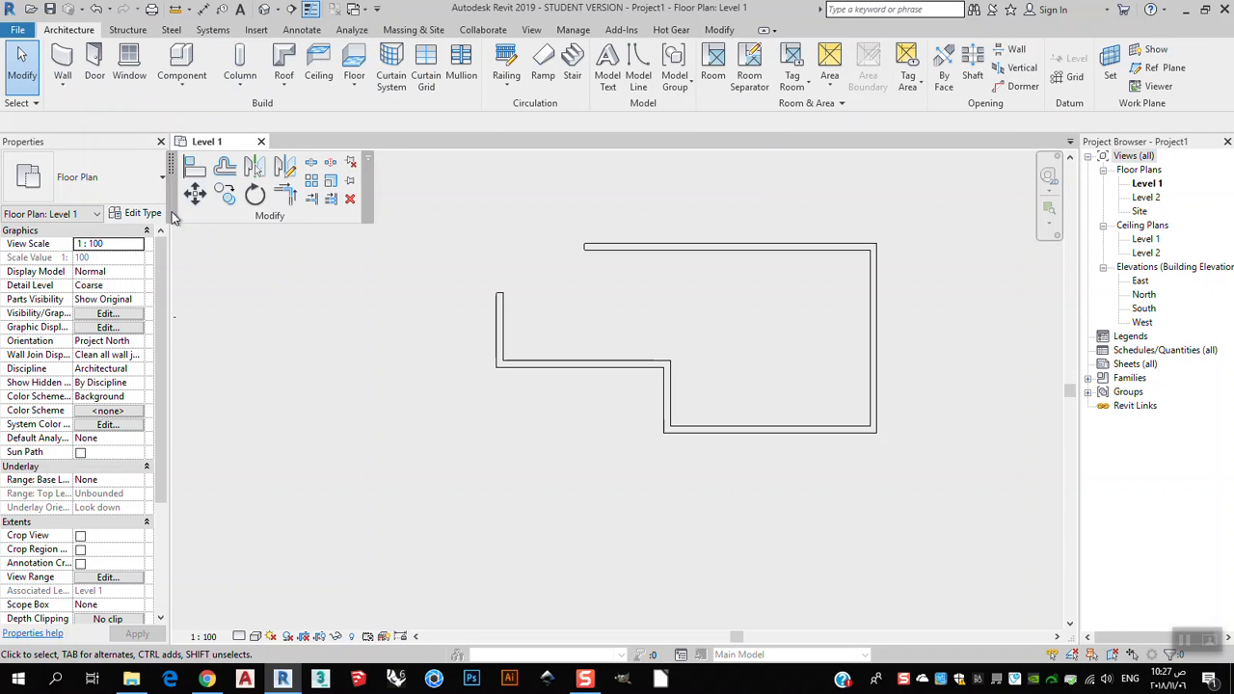
- Close the outline by joining the short left vertical wall and the upper horizontal wall with Trim/Extend to Corner
{"action": "left_click", "coordinate": [296, 199]}
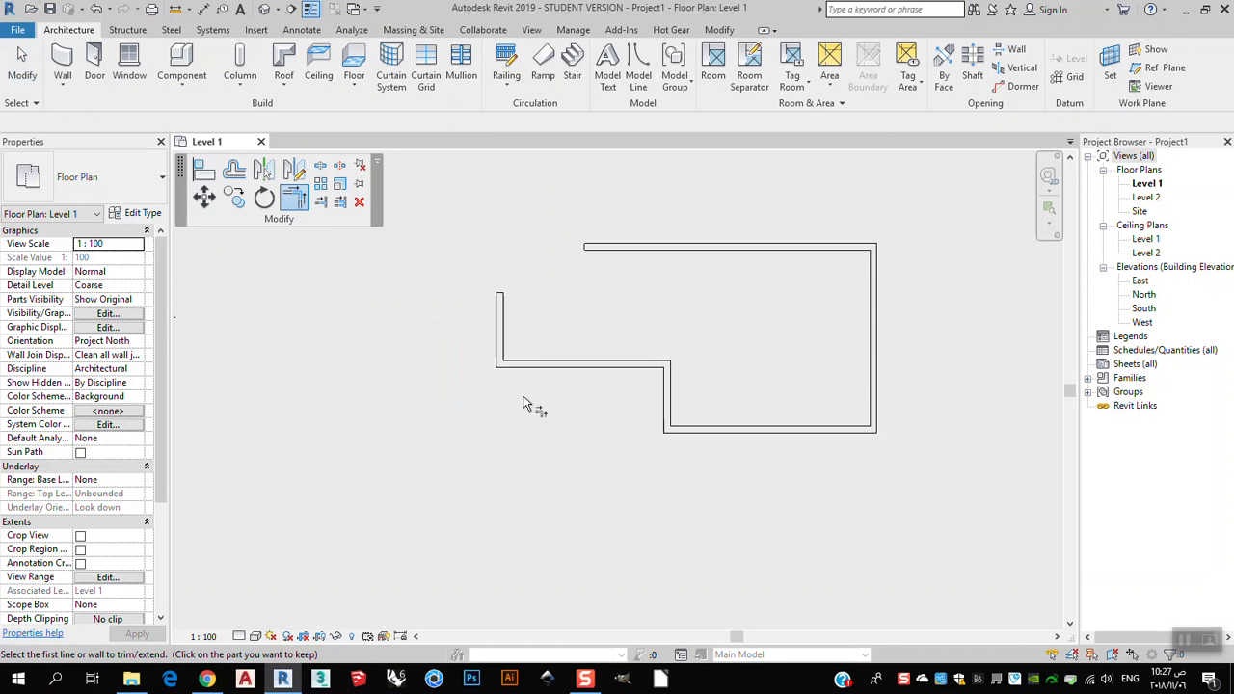
{"action": "left_click", "coordinate": [500, 331]}
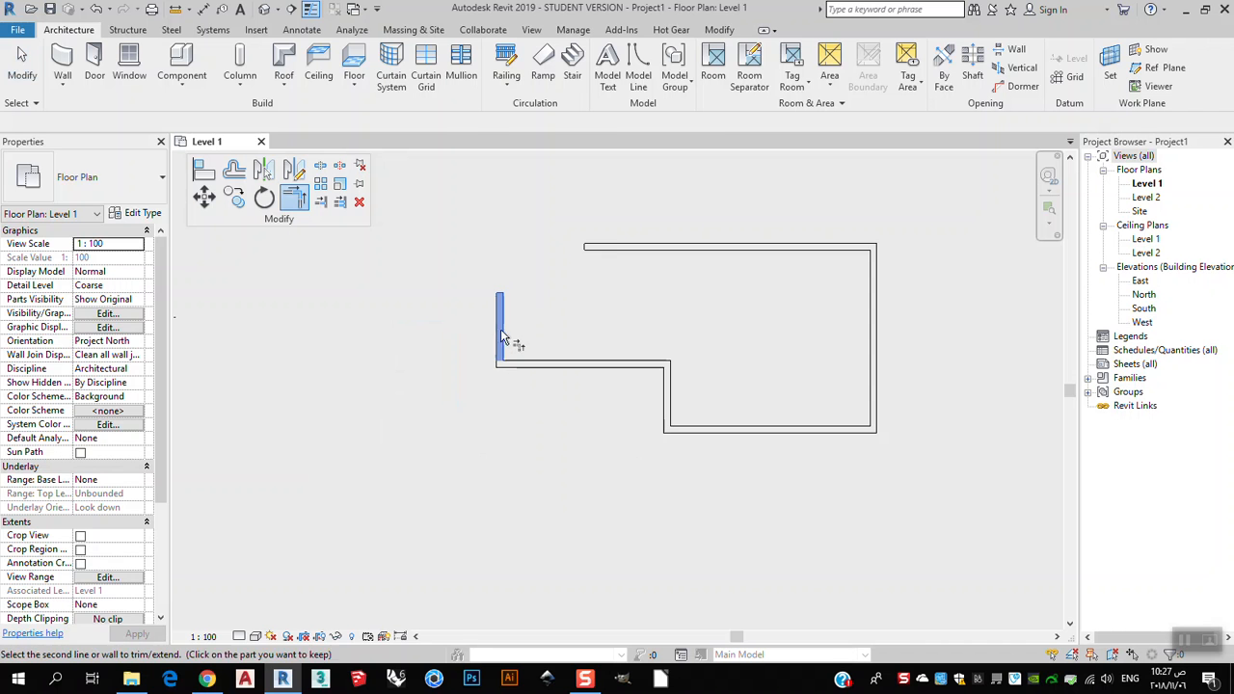
{"action": "left_click", "coordinate": [630, 250]}
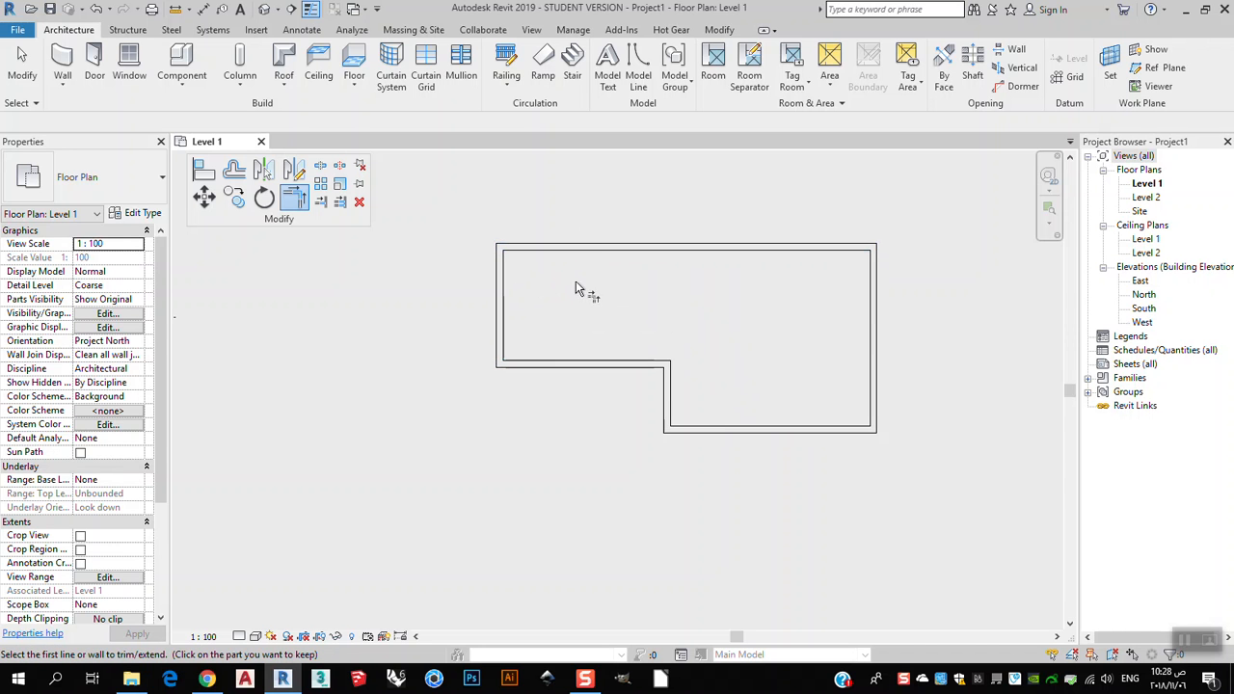
{"action": "left_click", "coordinate": [662, 396]}
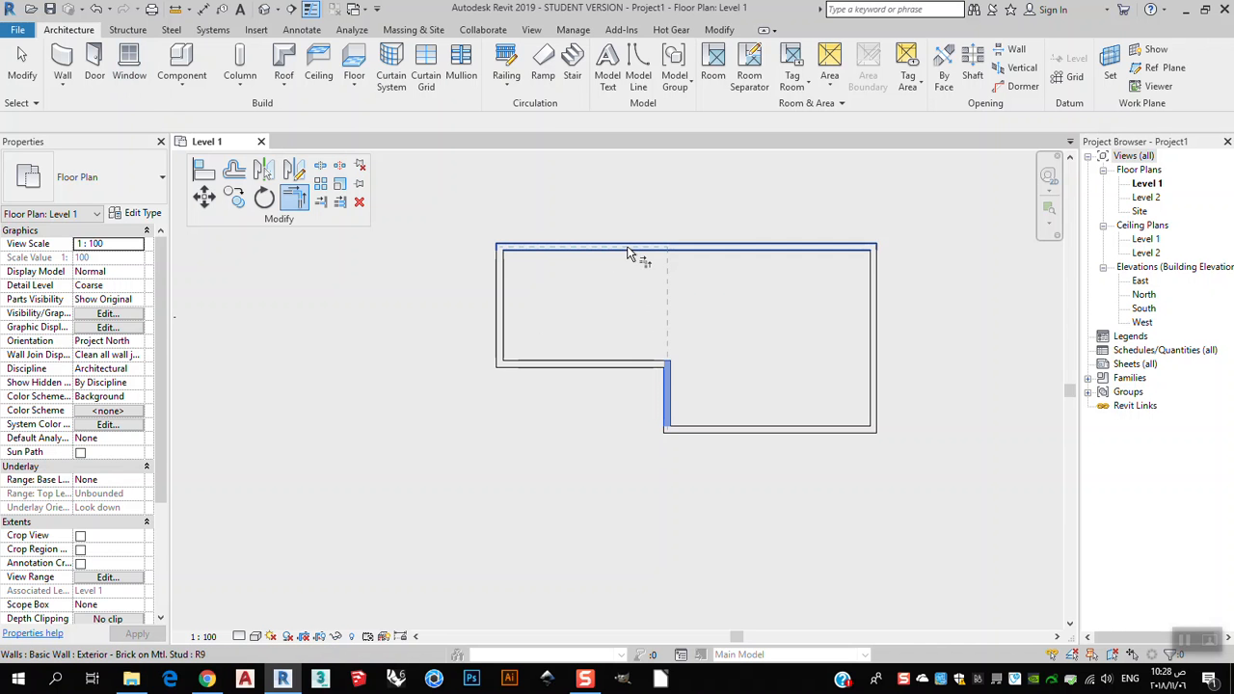
{"action": "left_click", "coordinate": [25, 69]}
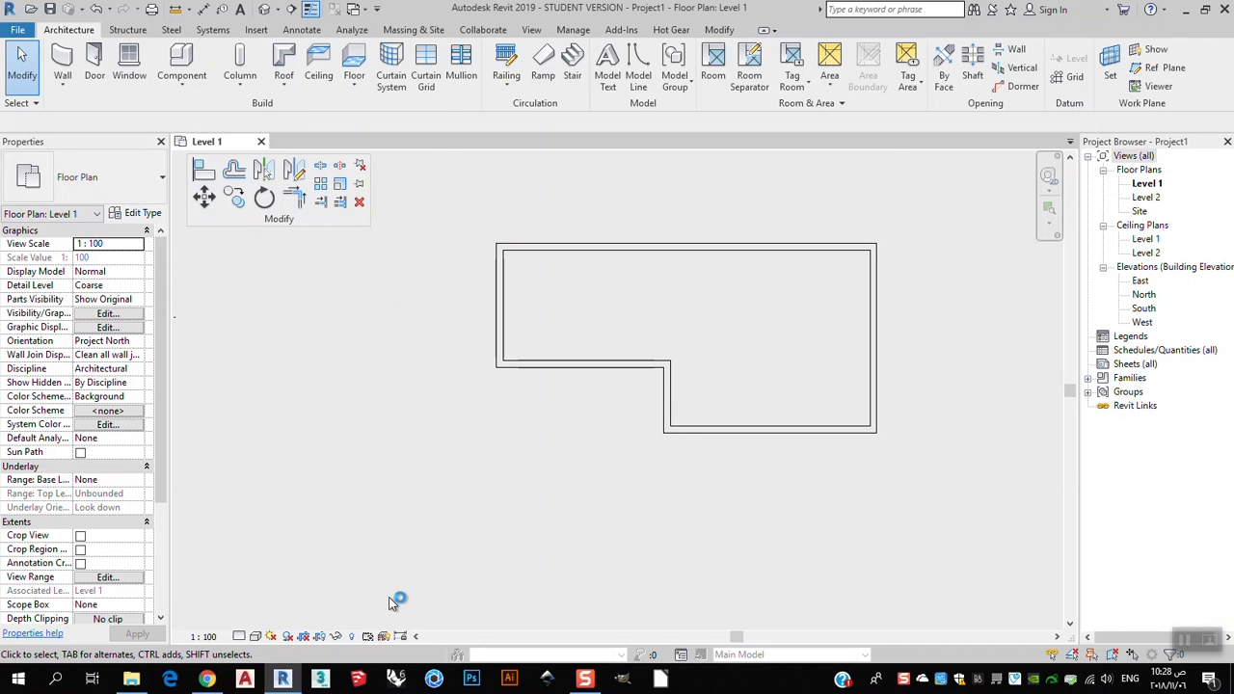
- Set the Level 1 plan's detail level to Fine
{"action": "scroll", "coordinate": [903, 278], "scroll_direction": "up", "scroll_amount": 5}
{"action": "scroll", "coordinate": [843, 275], "scroll_direction": "down", "scroll_amount": 2}
{"action": "scroll", "coordinate": [836, 271], "scroll_direction": "down", "scroll_amount": 3}
{"action": "scroll", "coordinate": [810, 202], "scroll_direction": "up", "scroll_amount": 4}
{"action": "scroll", "coordinate": [815, 222], "scroll_direction": "down", "scroll_amount": 2}
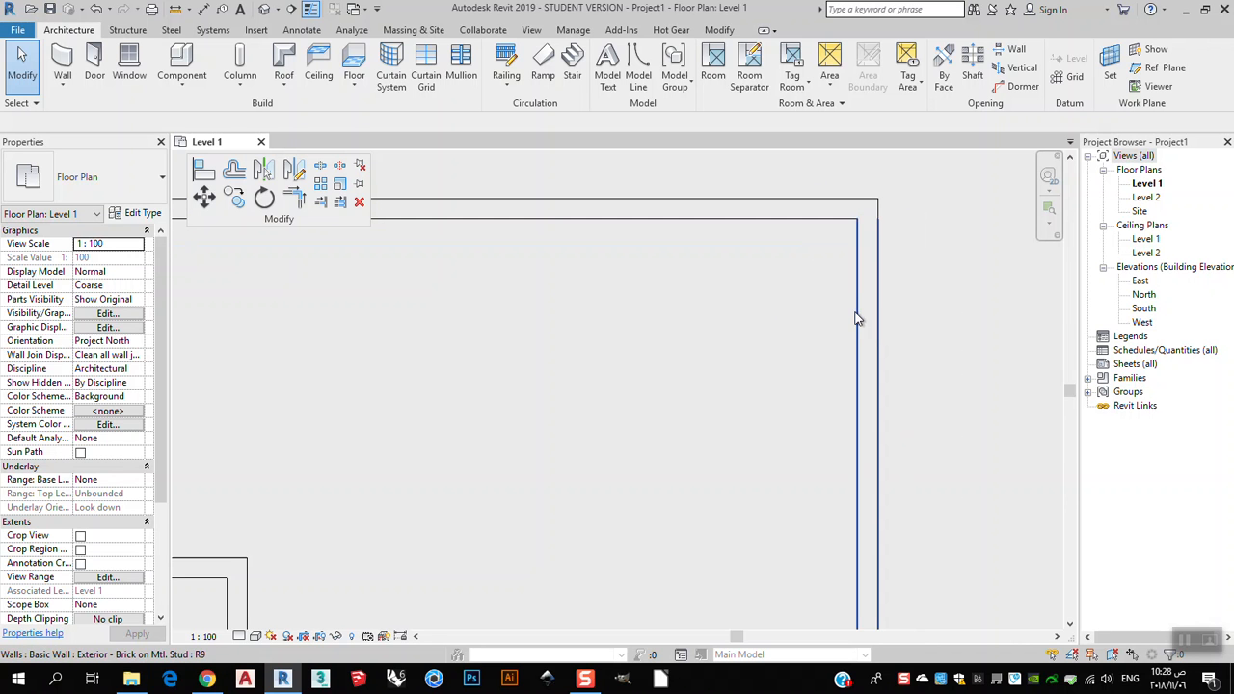
{"action": "middle_click_drag", "start_coordinate": [751, 361], "coordinate": [887, 238]}
{"action": "scroll", "coordinate": [757, 234], "scroll_direction": "down", "scroll_amount": 2}
{"action": "middle_click_drag", "start_coordinate": [546, 293], "coordinate": [540, 319]}
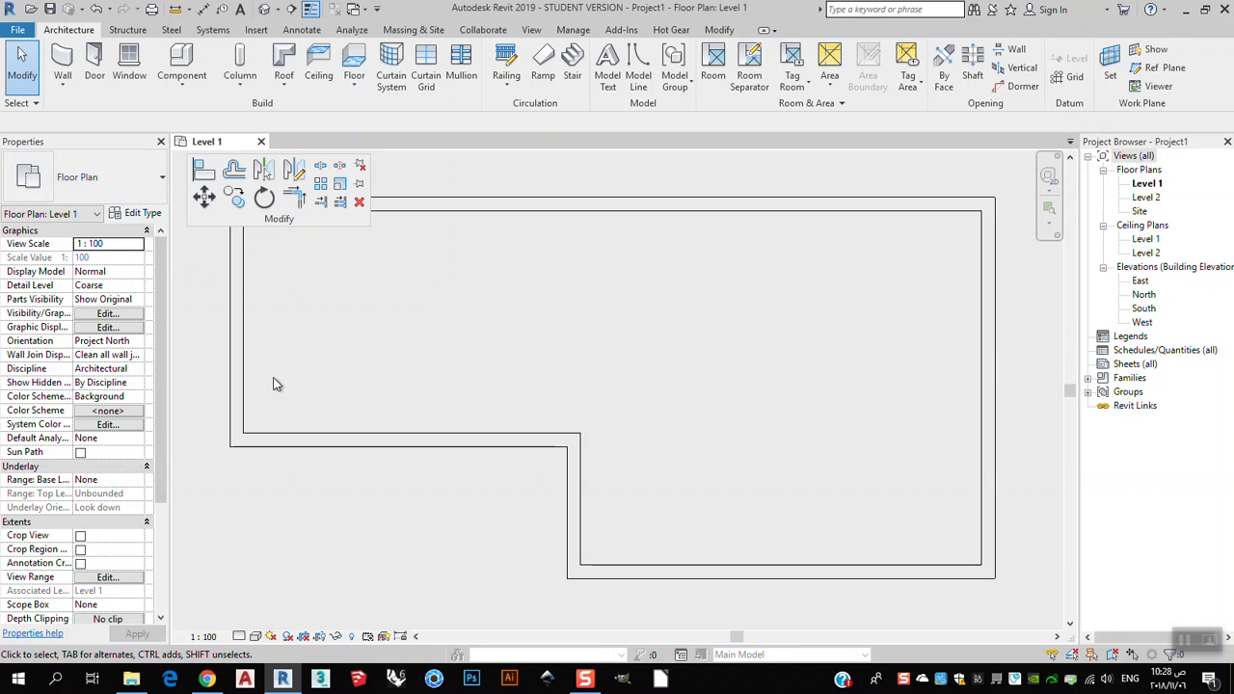
{"action": "left_click", "coordinate": [239, 638]}
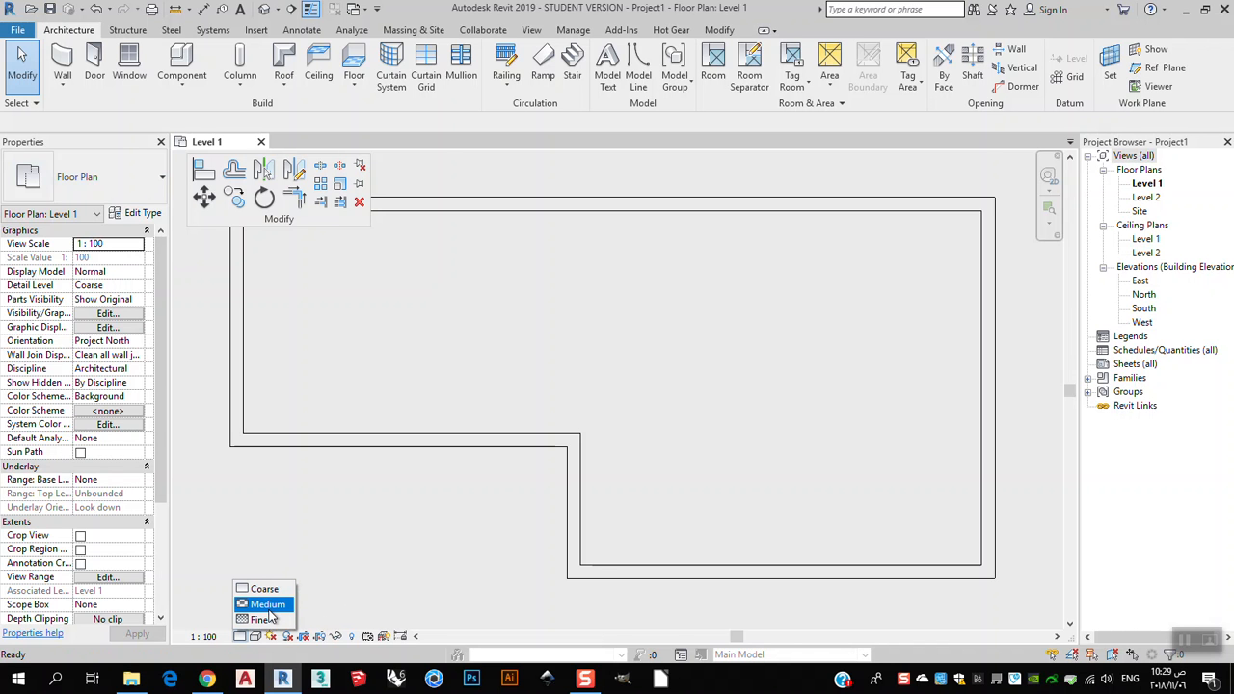
{"action": "left_click", "coordinate": [261, 620]}
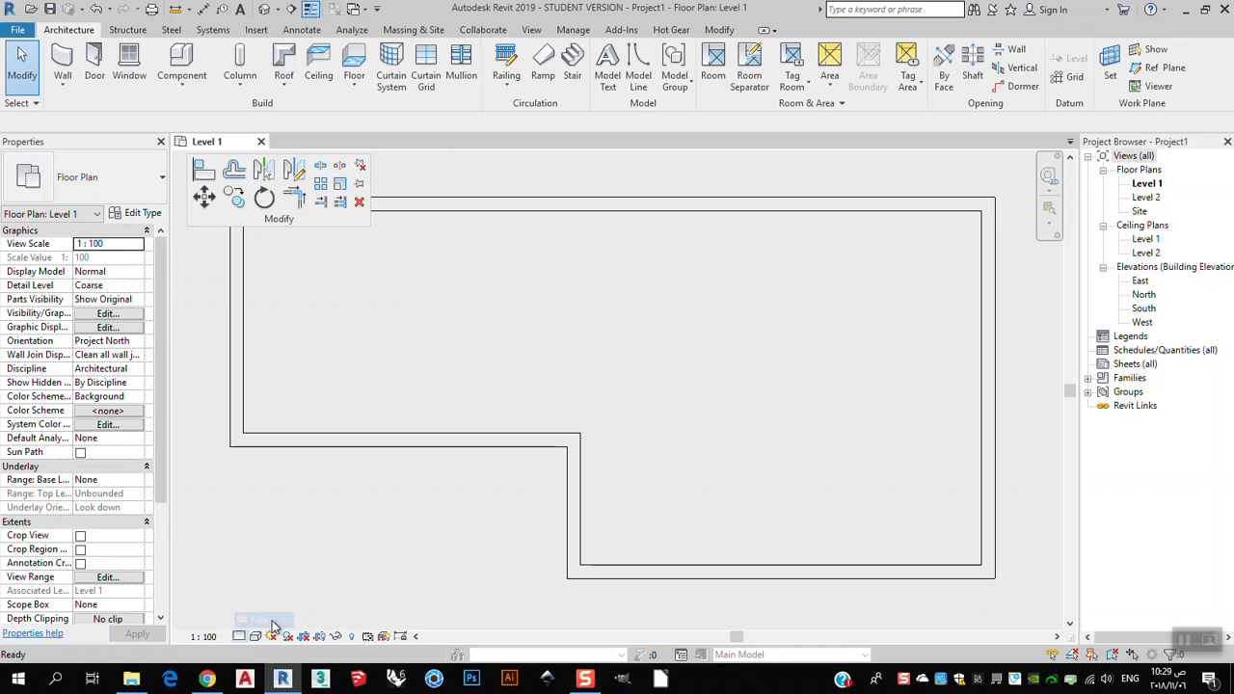
- Set the Level 1 plan's visual style to Realistic
{"action": "scroll", "coordinate": [617, 564], "scroll_direction": "up", "scroll_amount": 8}
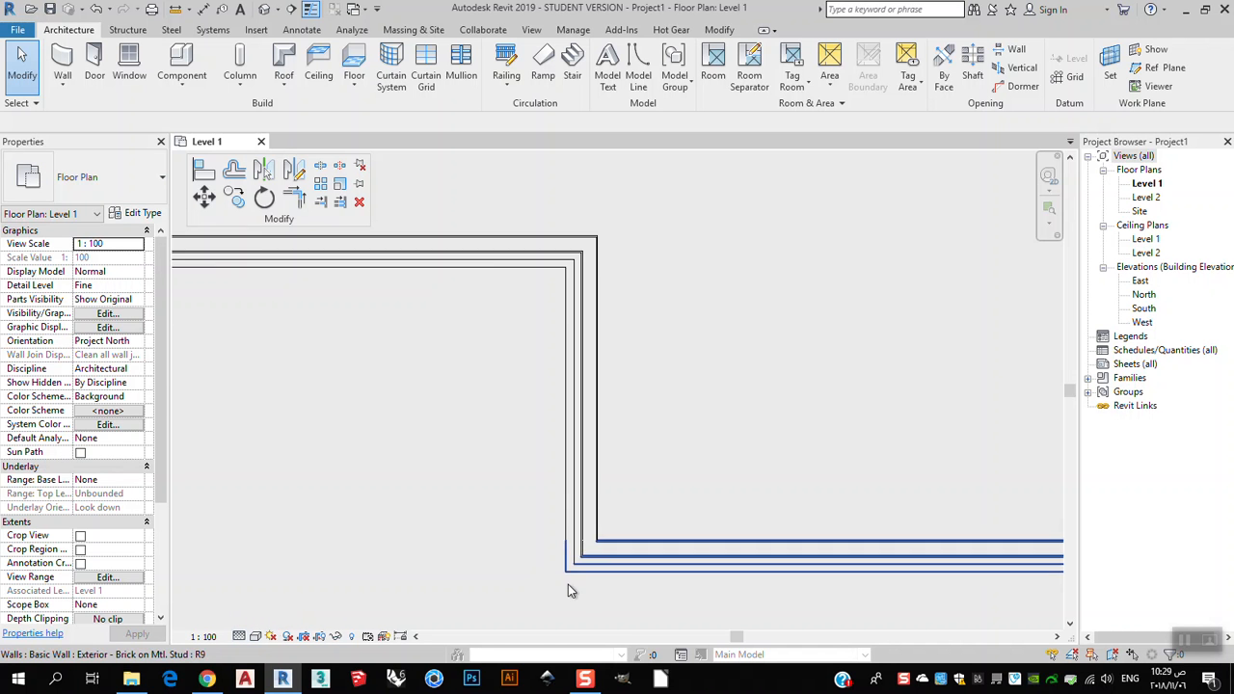
{"action": "middle_click_drag", "start_coordinate": [813, 341], "coordinate": [654, 340]}
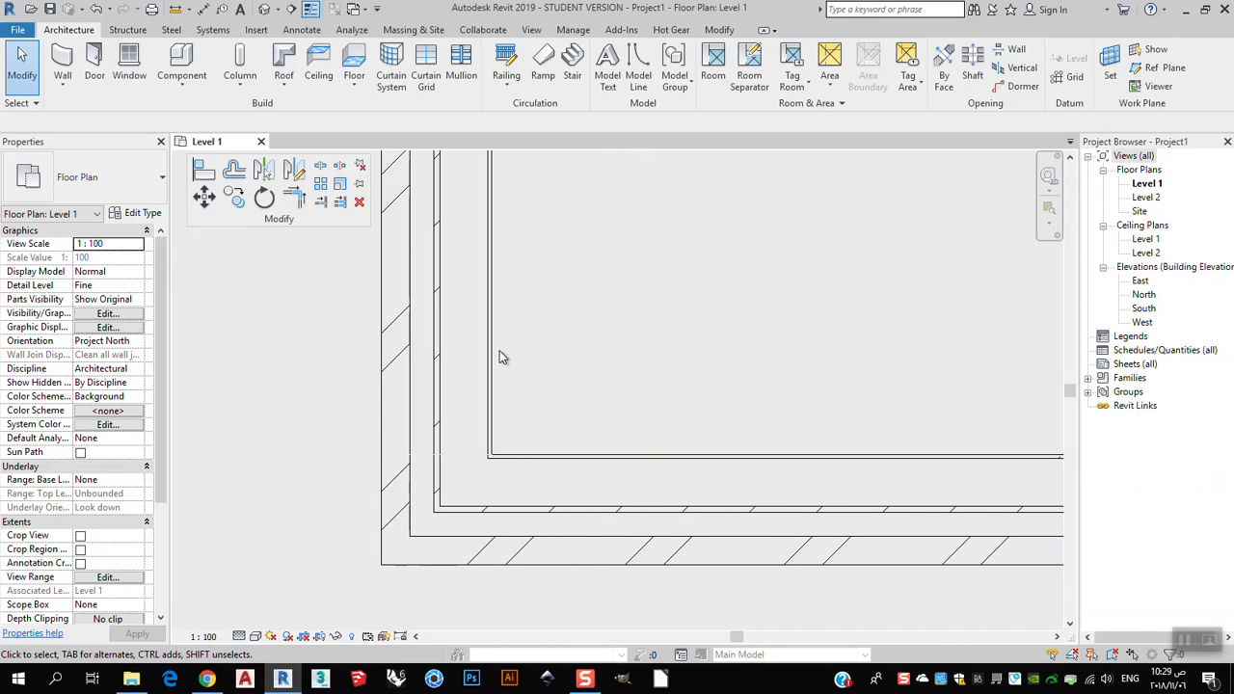
{"action": "middle_click_drag", "start_coordinate": [449, 379], "coordinate": [570, 386]}
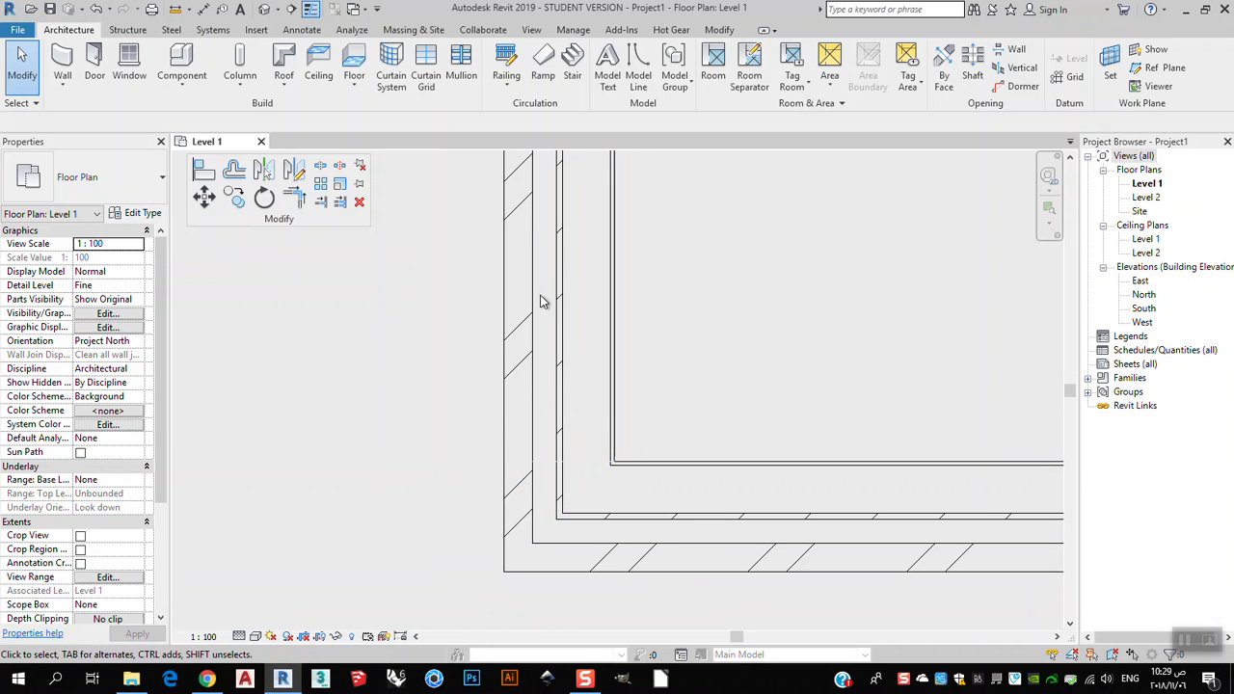
{"action": "middle_click_drag", "start_coordinate": [542, 302], "coordinate": [526, 425]}
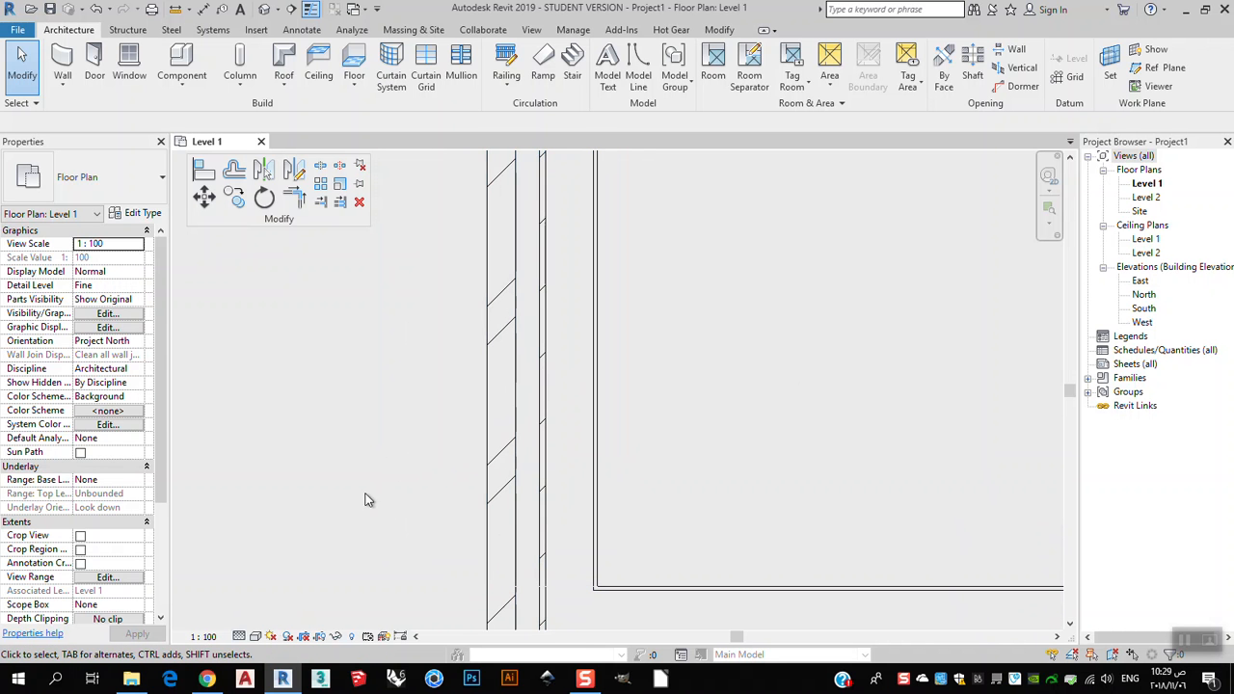
{"action": "left_click", "coordinate": [255, 636]}
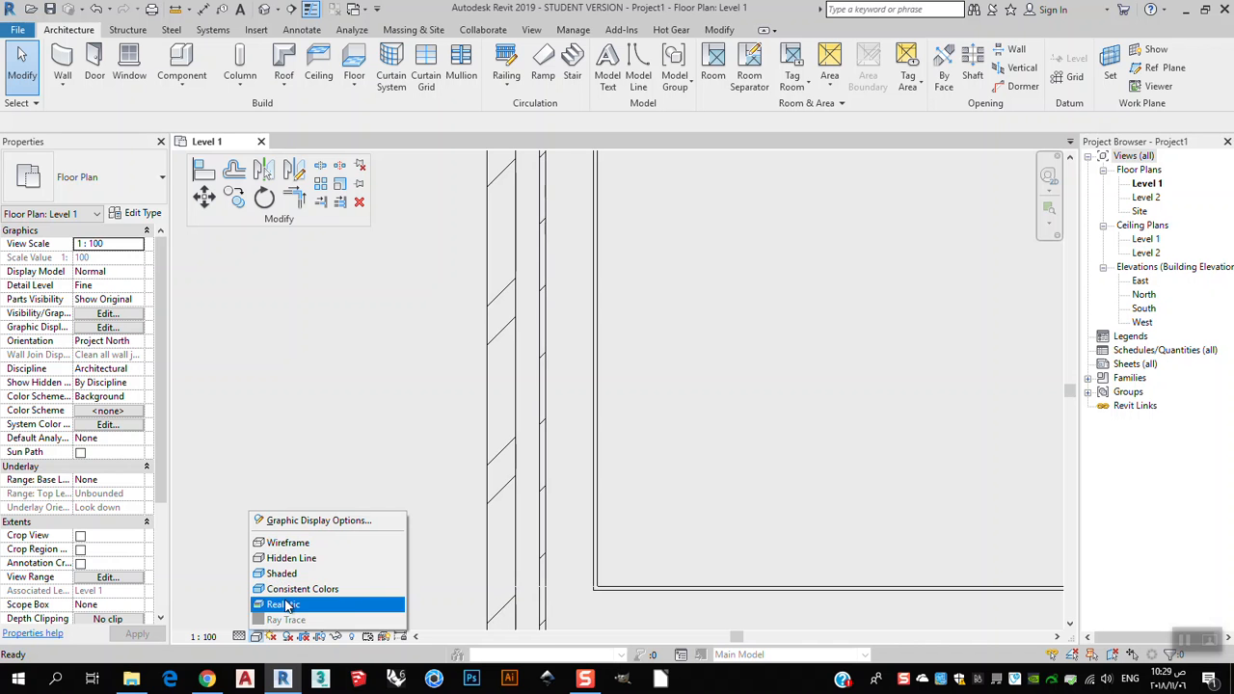
{"action": "left_click", "coordinate": [288, 607]}
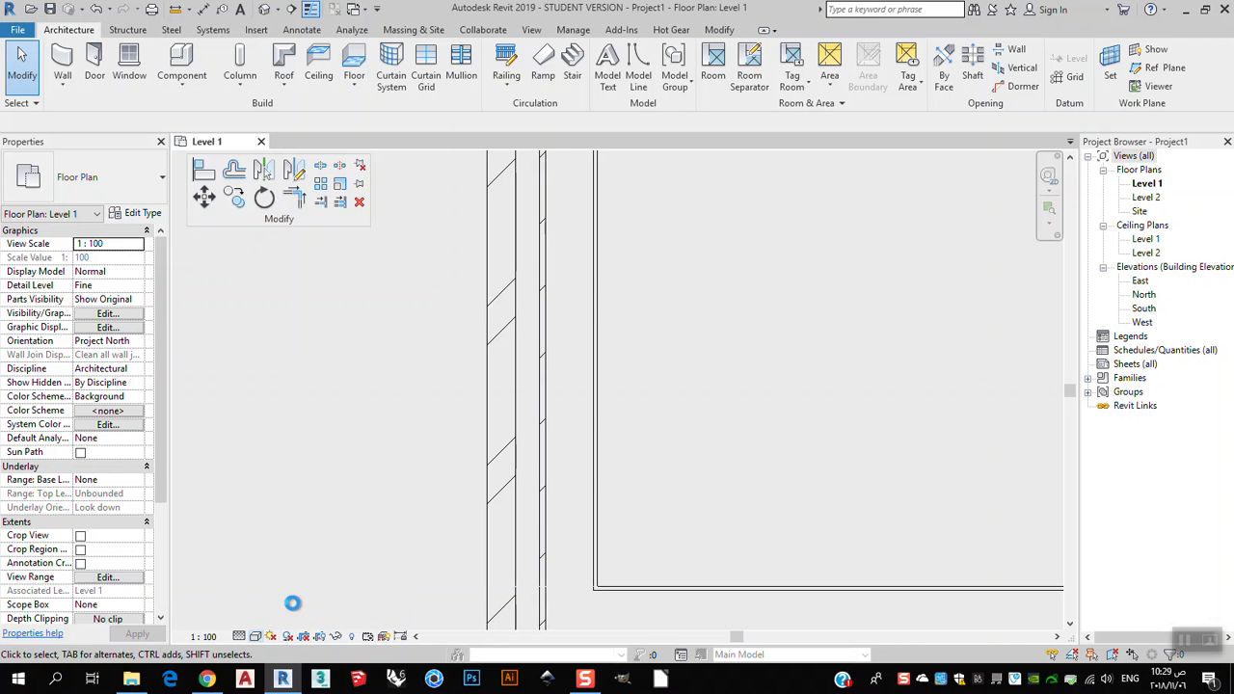
- Examine the exterior wall's material layers close up along the vertical wall and at its lower corner
{"action": "scroll", "coordinate": [542, 437], "scroll_direction": "down", "scroll_amount": 2}
{"action": "scroll", "coordinate": [590, 518], "scroll_direction": "up", "scroll_amount": 3}
{"action": "middle_click_drag", "start_coordinate": [639, 567], "coordinate": [537, 453]}
{"action": "scroll", "coordinate": [521, 435], "scroll_direction": "up", "scroll_amount": 4}
{"action": "scroll", "coordinate": [391, 464], "scroll_direction": "down", "scroll_amount": 5}
{"action": "scroll", "coordinate": [465, 468], "scroll_direction": "up", "scroll_amount": 1}
{"action": "middle_click_drag", "start_coordinate": [468, 473], "coordinate": [543, 522]}
{"action": "scroll", "coordinate": [388, 443], "scroll_direction": "down", "scroll_amount": 2}
{"action": "middle_click_drag", "start_coordinate": [376, 465], "coordinate": [430, 557]}
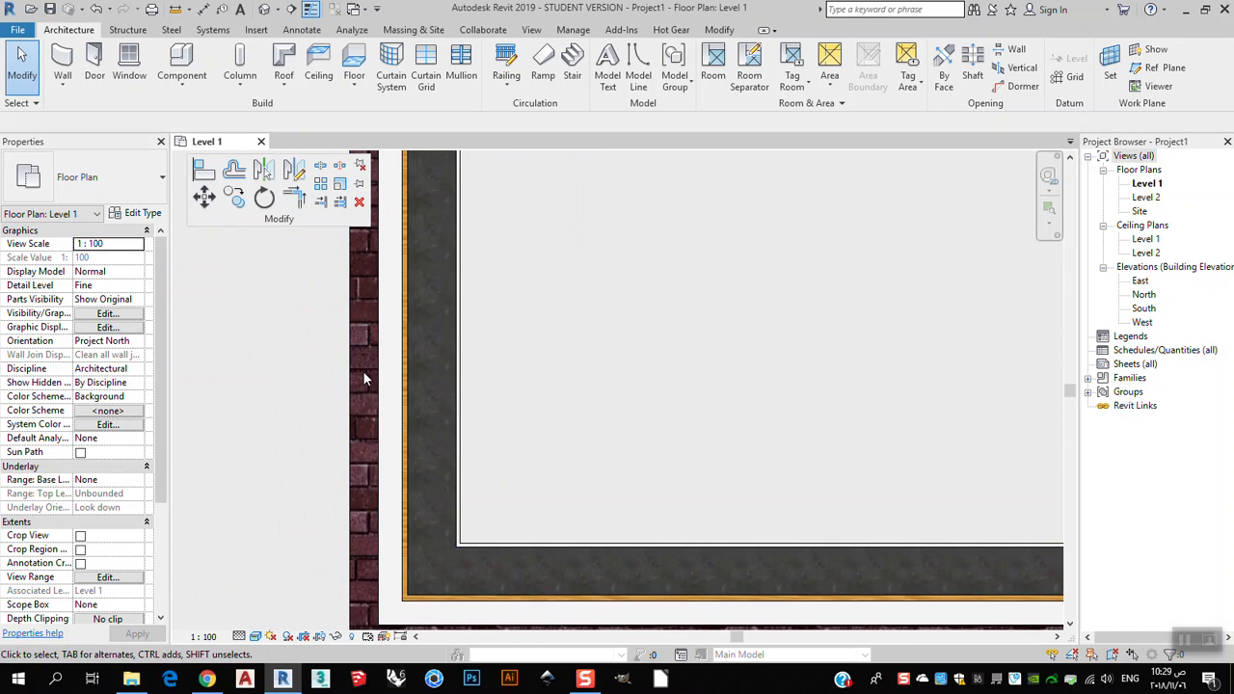
{"action": "scroll", "coordinate": [342, 459], "scroll_direction": "up", "scroll_amount": 6}
{"action": "scroll", "coordinate": [390, 415], "scroll_direction": "down", "scroll_amount": 3}
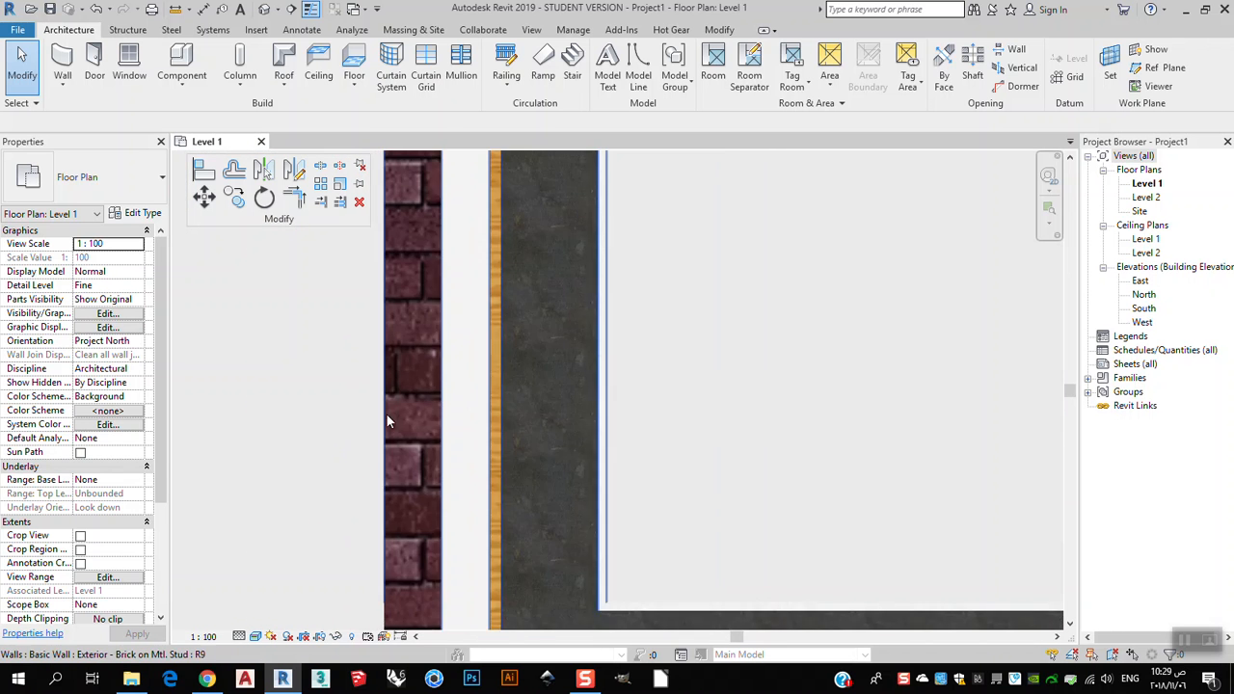
{"action": "scroll", "coordinate": [376, 432], "scroll_direction": "down", "scroll_amount": 2}
{"action": "middle_click_drag", "start_coordinate": [405, 433], "coordinate": [340, 417]}
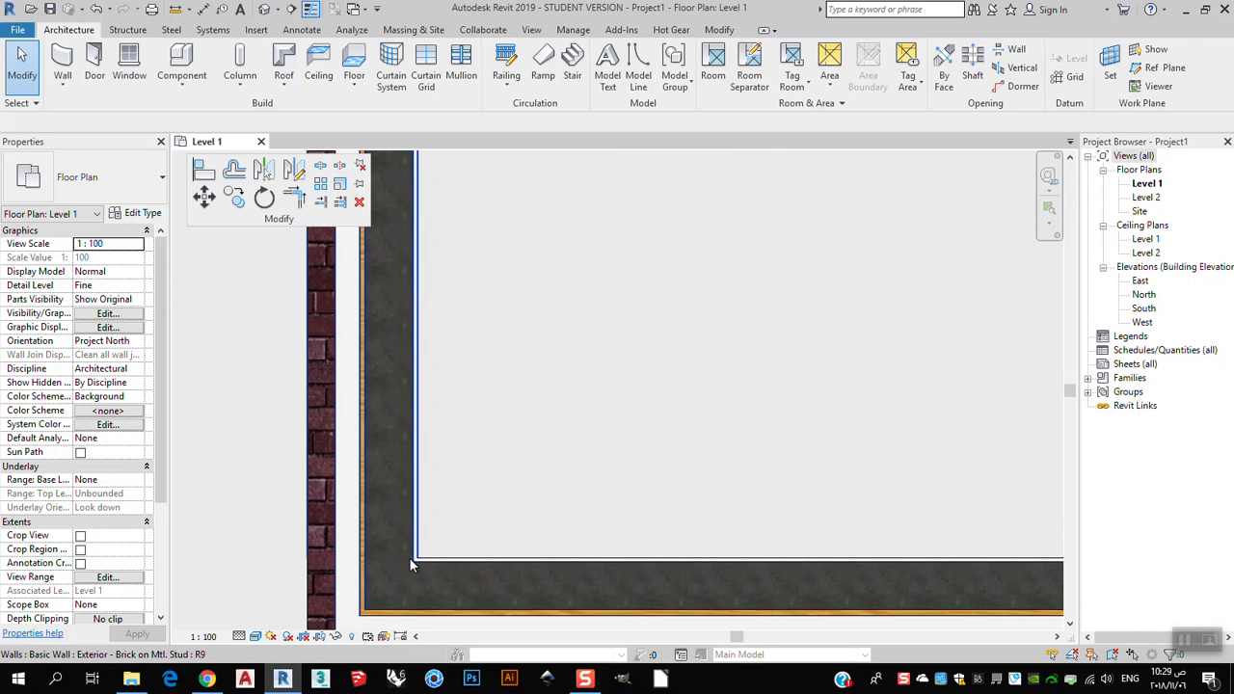
{"action": "scroll", "coordinate": [402, 347], "scroll_direction": "down", "scroll_amount": 1}
{"action": "scroll", "coordinate": [391, 550], "scroll_direction": "up", "scroll_amount": 3}
{"action": "scroll", "coordinate": [376, 482], "scroll_direction": "up", "scroll_amount": 2}
{"action": "scroll", "coordinate": [386, 434], "scroll_direction": "down", "scroll_amount": 4}
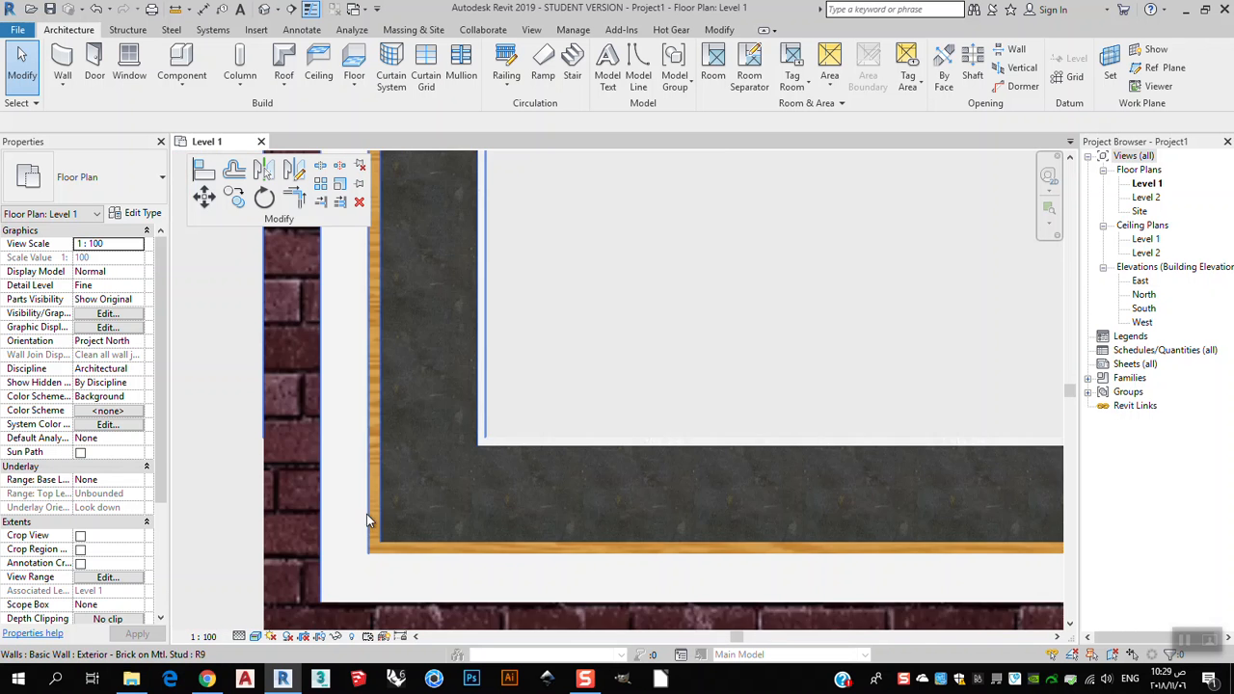
{"action": "scroll", "coordinate": [400, 391], "scroll_direction": "up", "scroll_amount": 4}
{"action": "scroll", "coordinate": [390, 366], "scroll_direction": "up", "scroll_amount": 2}
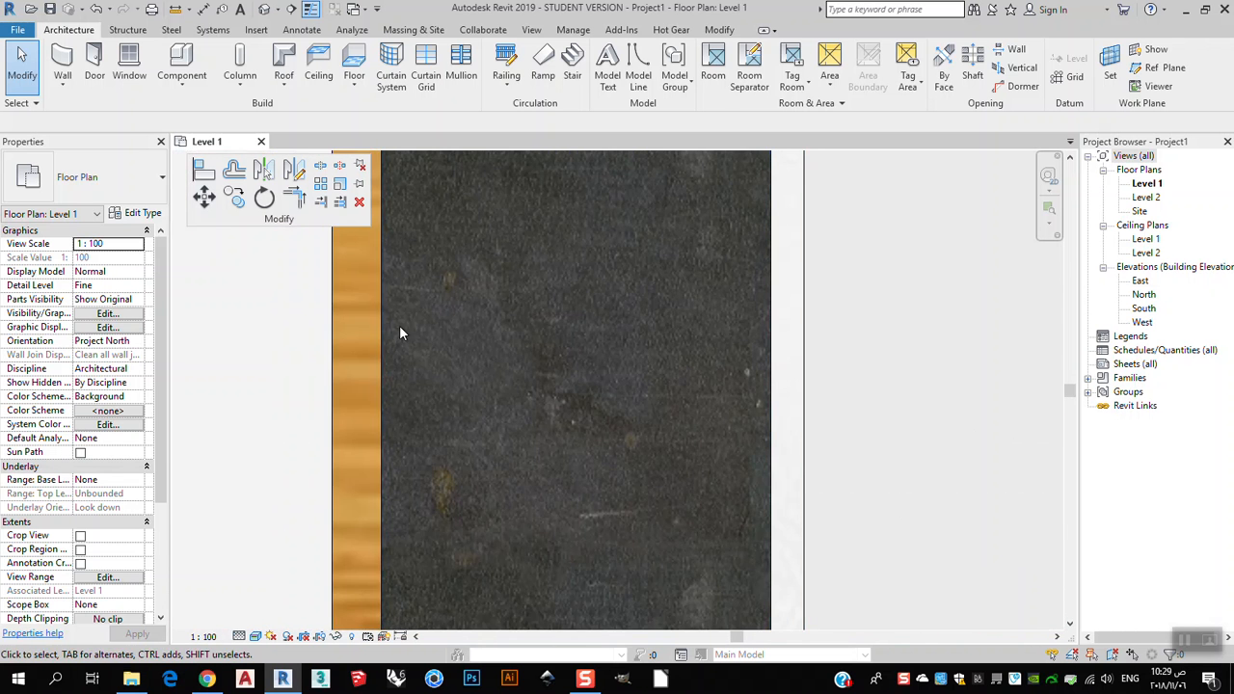
- Review the complete closed wall outline in the Realistic plan view
{"action": "scroll", "coordinate": [376, 424], "scroll_direction": "down", "scroll_amount": 5}
{"action": "middle_click_drag", "start_coordinate": [439, 364], "coordinate": [403, 455]}
{"action": "scroll", "coordinate": [405, 448], "scroll_direction": "down", "scroll_amount": 3}
{"action": "middle_click_drag", "start_coordinate": [364, 308], "coordinate": [590, 455]}
{"action": "middle_click_drag", "start_coordinate": [538, 412], "coordinate": [815, 375]}
{"action": "middle_click_drag", "start_coordinate": [495, 325], "coordinate": [720, 394]}
{"action": "middle_click_drag", "start_coordinate": [440, 338], "coordinate": [445, 387]}
{"action": "scroll", "coordinate": [439, 372], "scroll_direction": "down", "scroll_amount": 3}
{"action": "scroll", "coordinate": [953, 408], "scroll_direction": "up", "scroll_amount": 2}
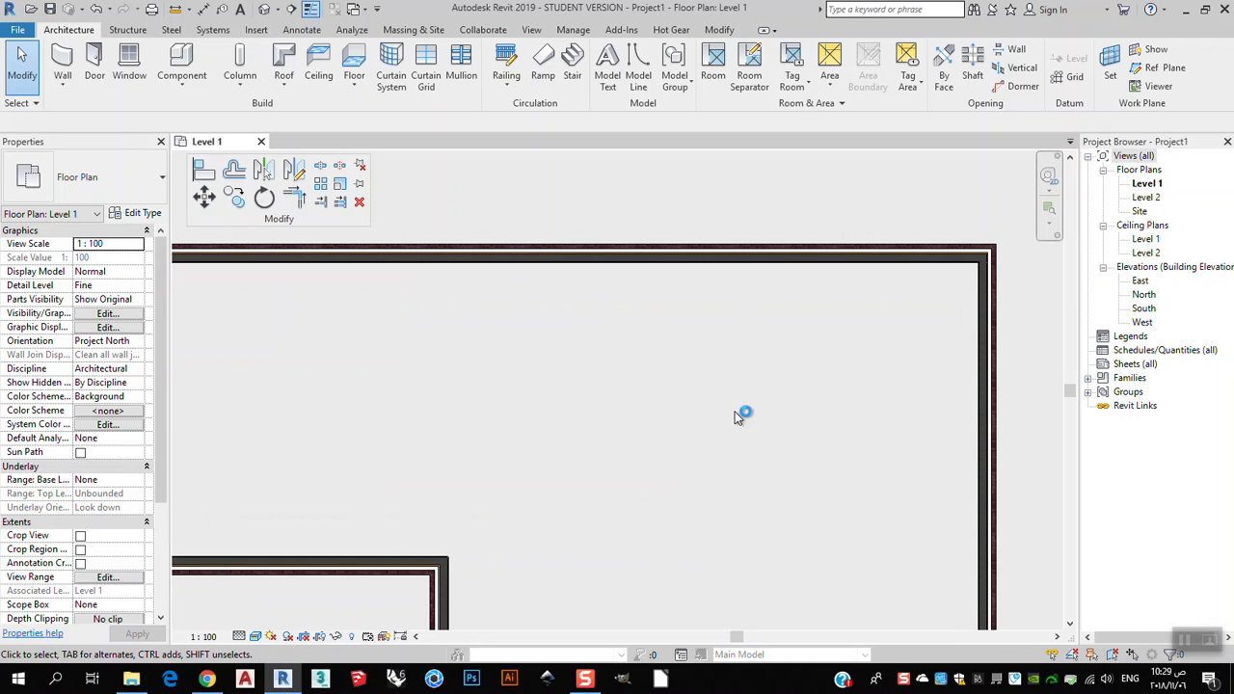
{"action": "scroll", "coordinate": [742, 289], "scroll_direction": "down", "scroll_amount": 3}
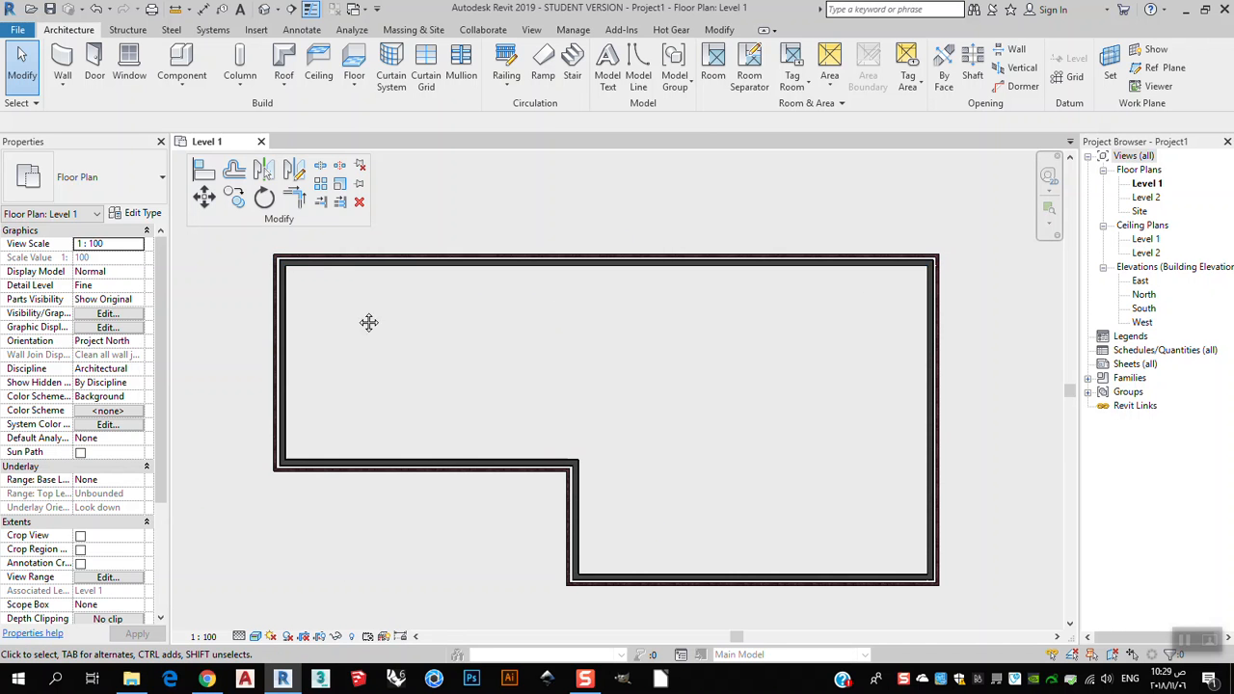
- Change the upper horizontal wall's type to Foundation - 300mm Concrete
{"action": "middle_click_drag", "start_coordinate": [370, 322], "coordinate": [385, 305]}
{"action": "left_click", "coordinate": [639, 247]}
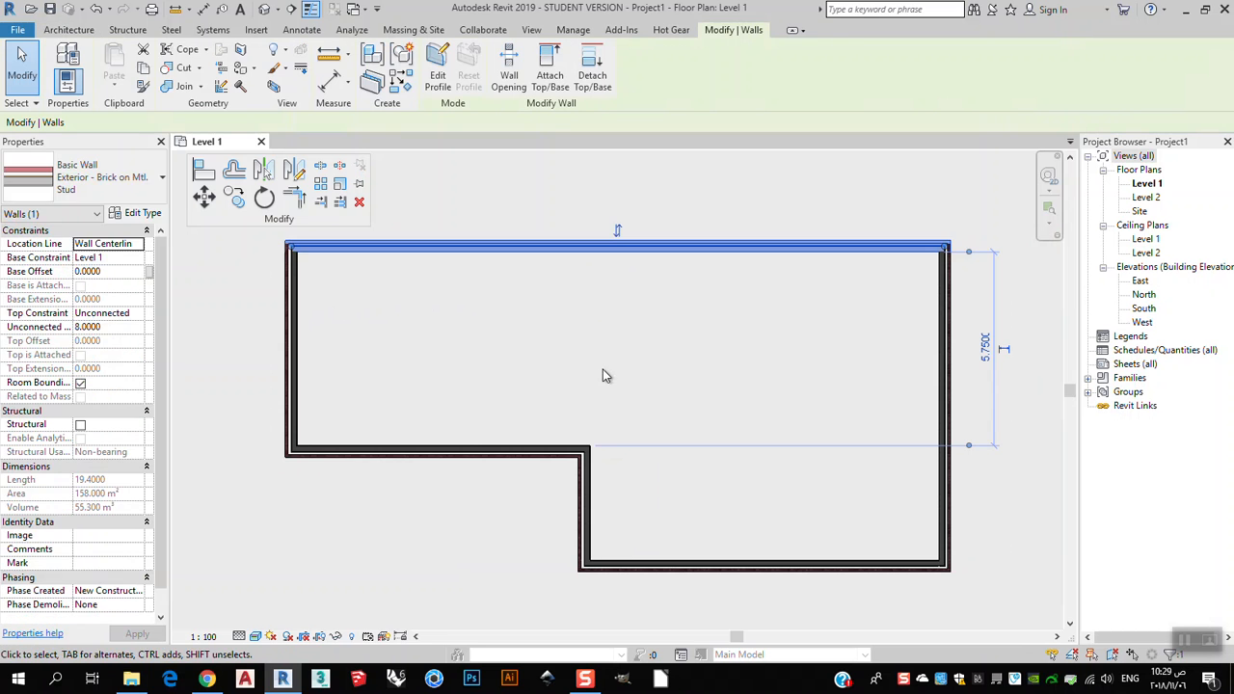
{"action": "left_click", "coordinate": [135, 193]}
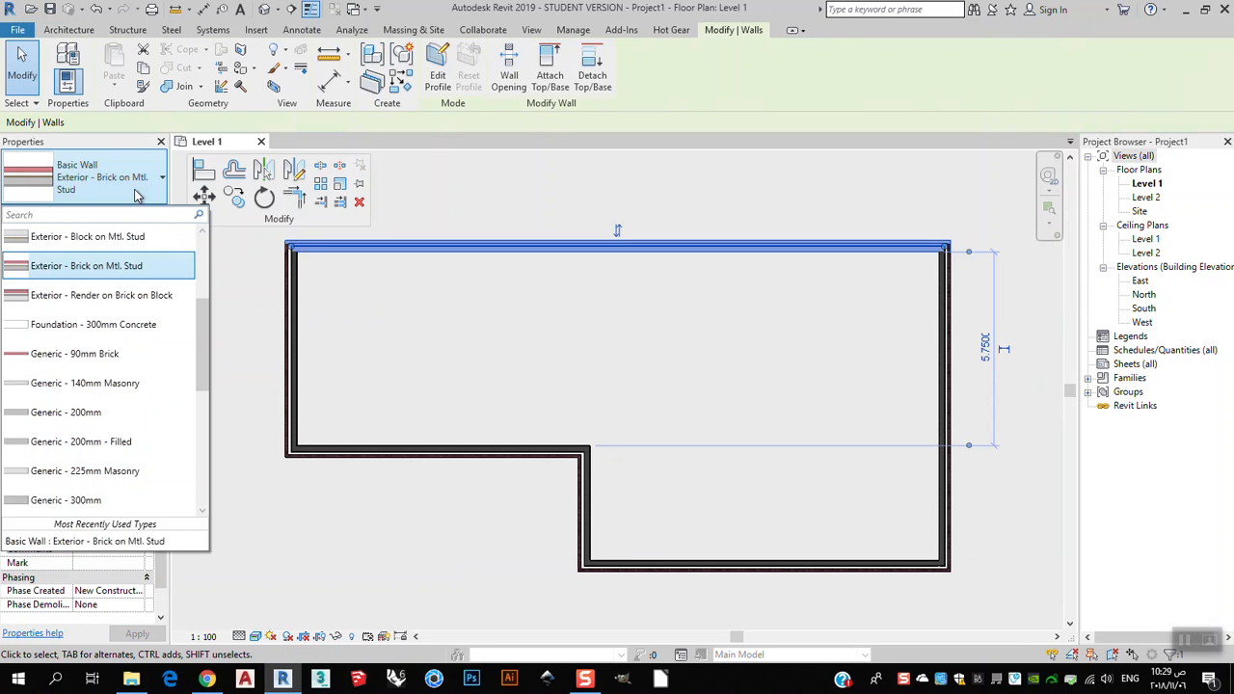
{"action": "left_click", "coordinate": [67, 328]}
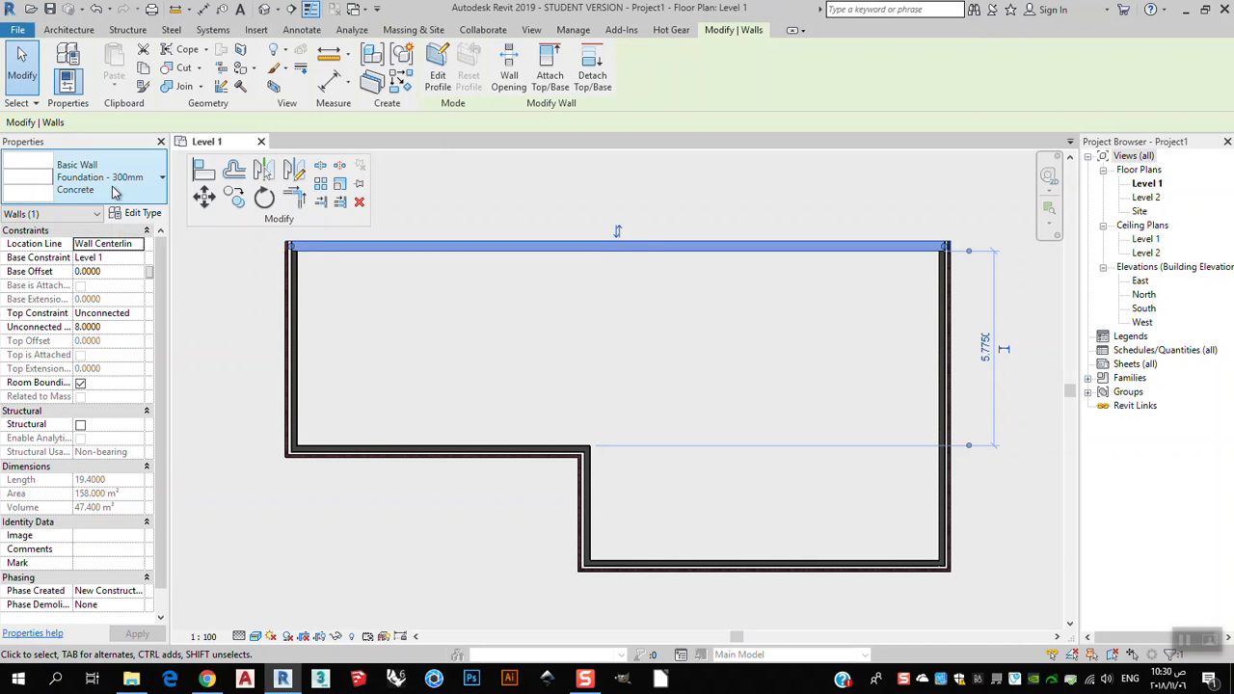
- Examine the upper horizontal concrete wall's material and its joints with the adjoining exterior walls close up
{"action": "left_click", "coordinate": [535, 308]}
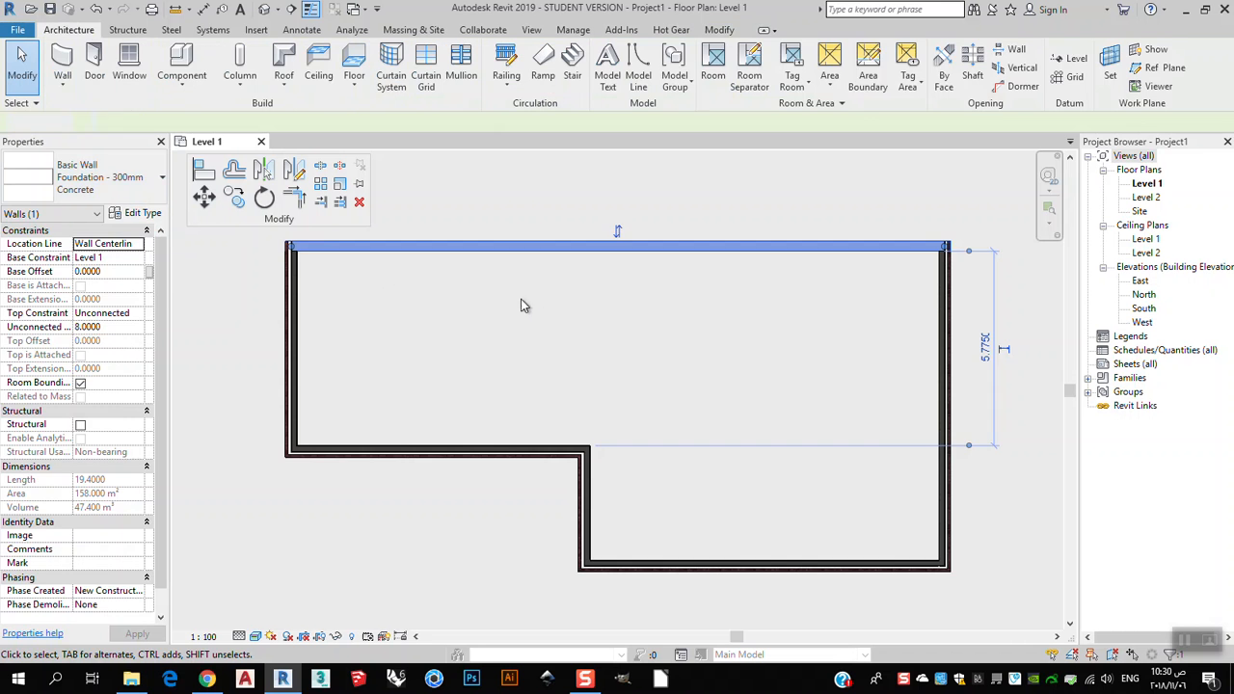
{"action": "scroll", "coordinate": [641, 255], "scroll_direction": "up", "scroll_amount": 6}
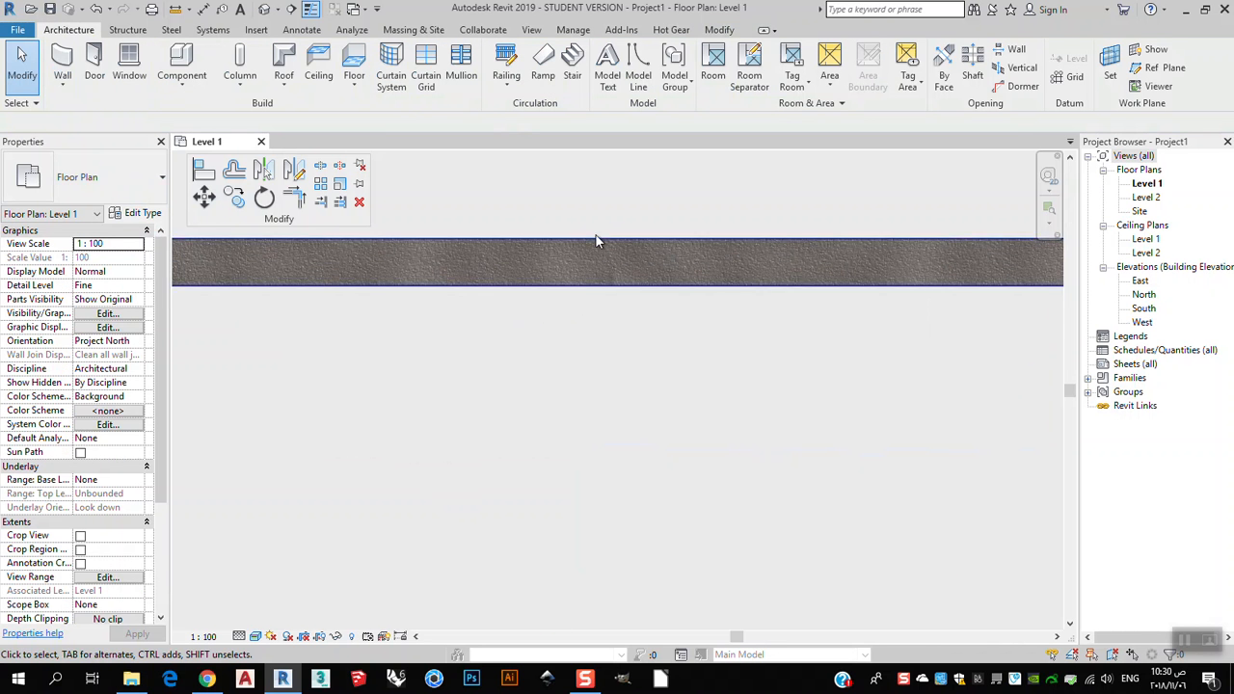
{"action": "scroll", "coordinate": [604, 251], "scroll_direction": "up", "scroll_amount": 2}
{"action": "scroll", "coordinate": [608, 285], "scroll_direction": "down", "scroll_amount": 10}
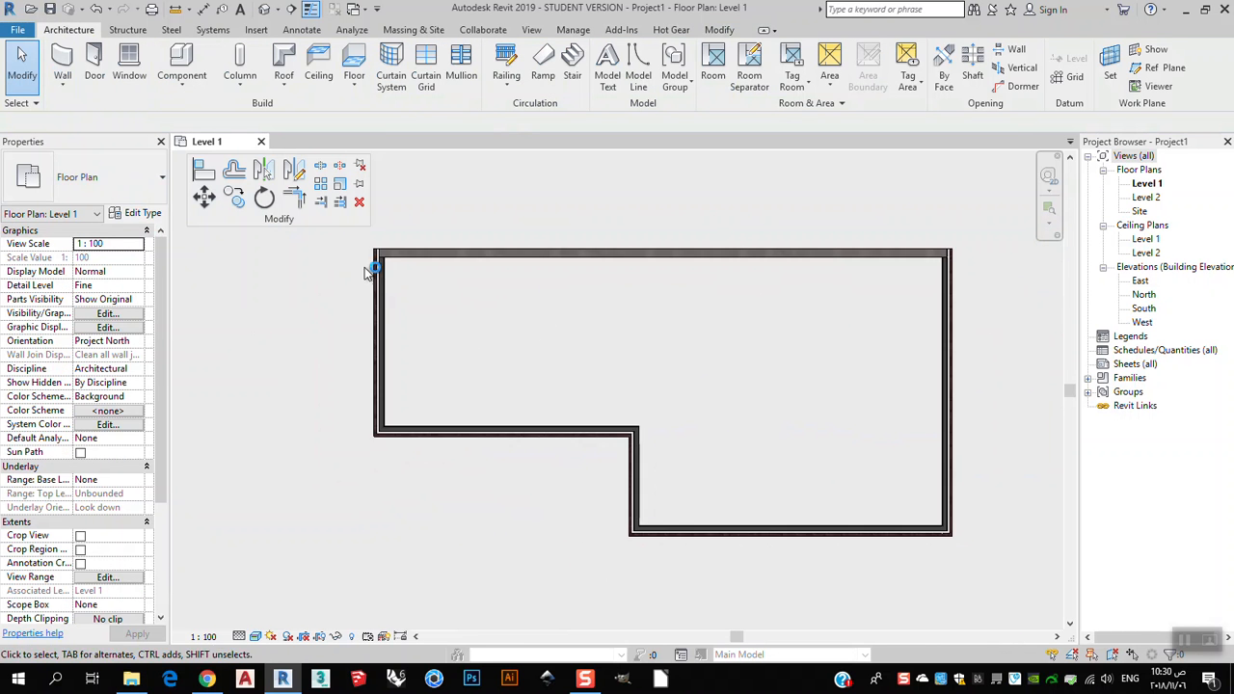
{"action": "scroll", "coordinate": [399, 257], "scroll_direction": "up", "scroll_amount": 8}
{"action": "scroll", "coordinate": [615, 303], "scroll_direction": "up", "scroll_amount": 2}
{"action": "scroll", "coordinate": [439, 305], "scroll_direction": "down", "scroll_amount": 4}
{"action": "scroll", "coordinate": [432, 307], "scroll_direction": "down", "scroll_amount": 4}
{"action": "middle_click_drag", "start_coordinate": [635, 362], "coordinate": [409, 331]}
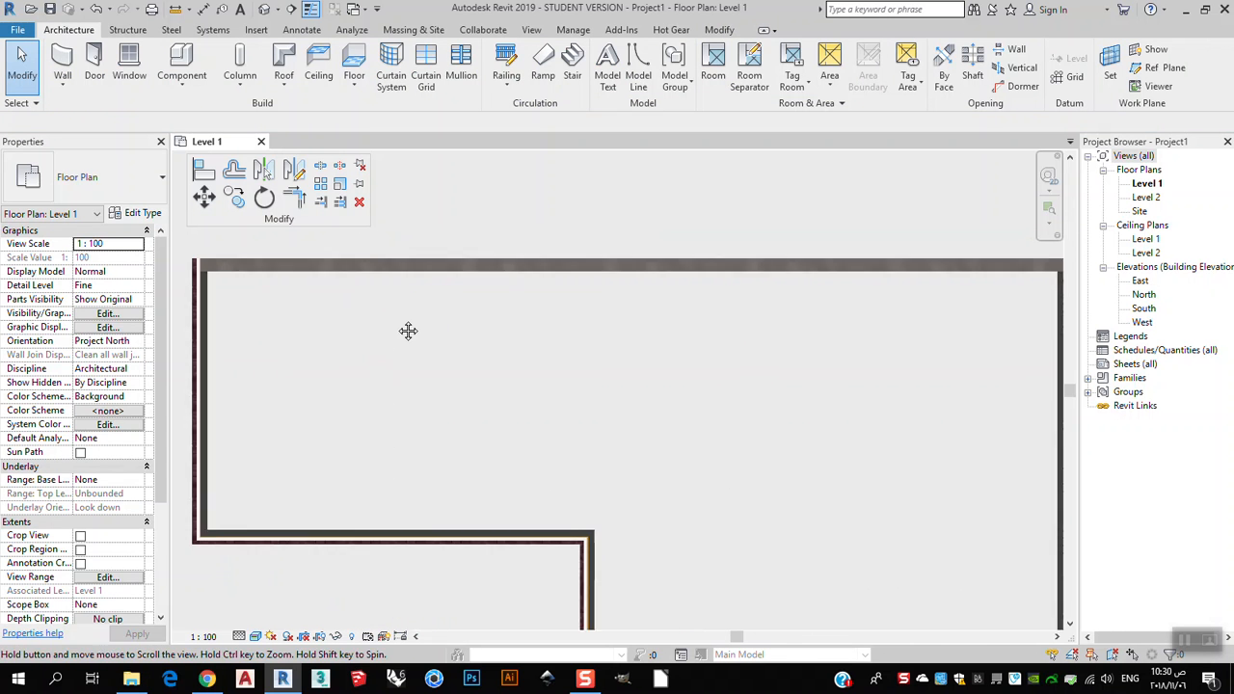
- Change the upper horizontal wall's type to Generic - 200mm - Filled
{"action": "left_click", "coordinate": [549, 265]}
{"action": "left_click", "coordinate": [107, 177]}
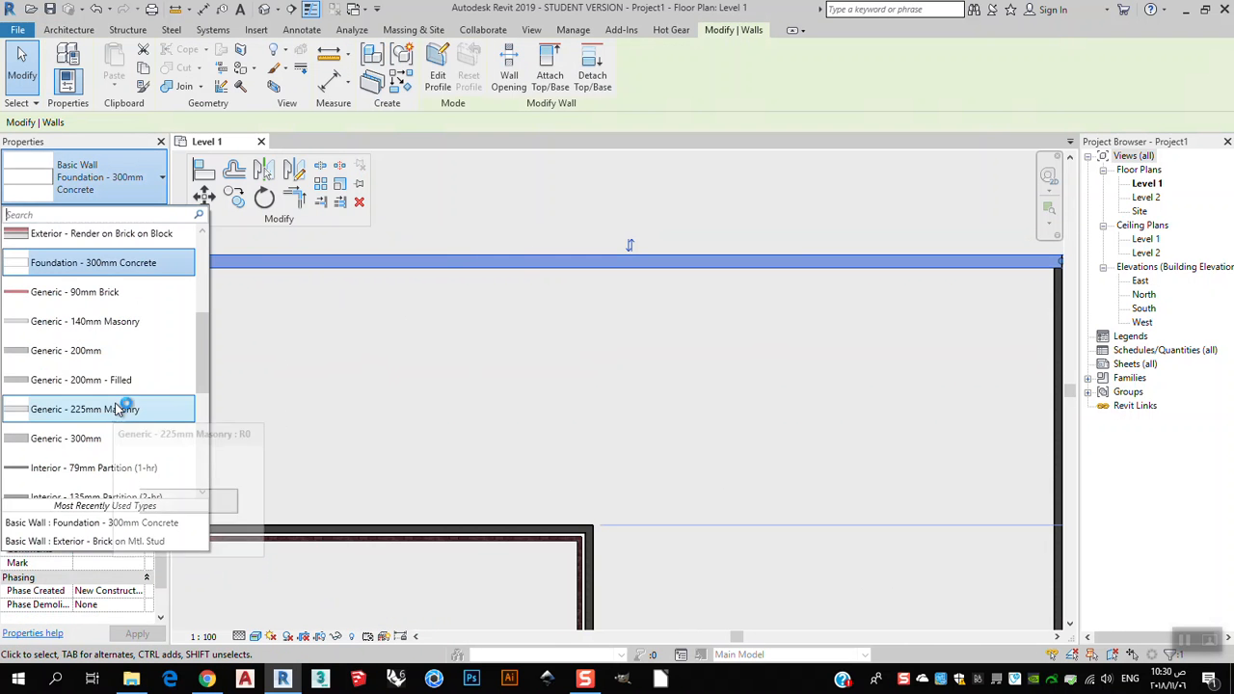
{"action": "left_click", "coordinate": [117, 386]}
{"action": "left_click", "coordinate": [457, 439]}
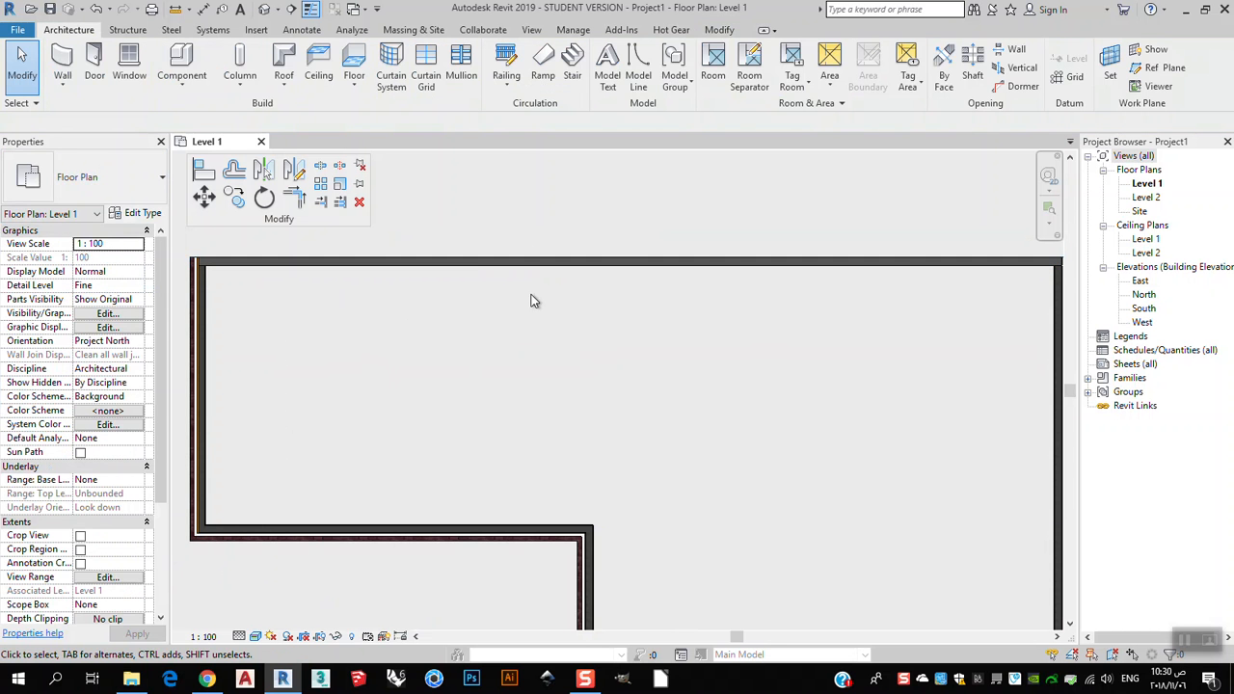
- Change the upper horizontal wall's type to Interior - Blockwork 100 and inspect its corner joint
{"action": "left_click", "coordinate": [529, 263]}
{"action": "left_click", "coordinate": [132, 169]}
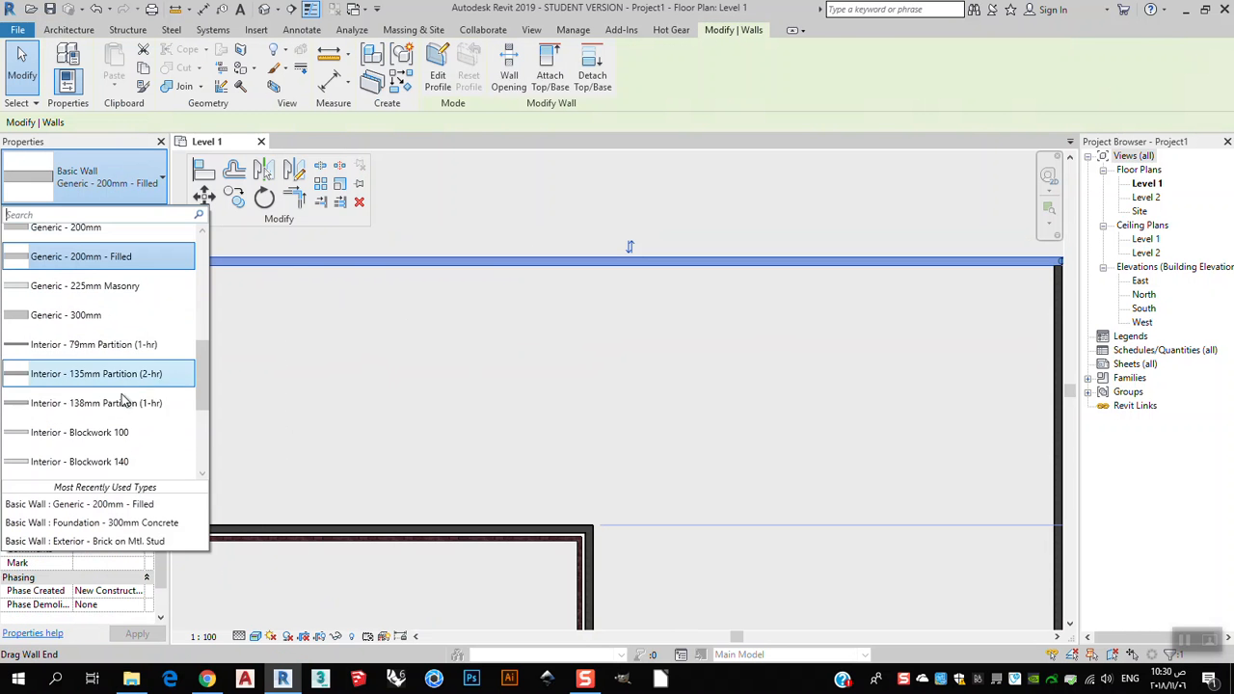
{"action": "left_click", "coordinate": [110, 439]}
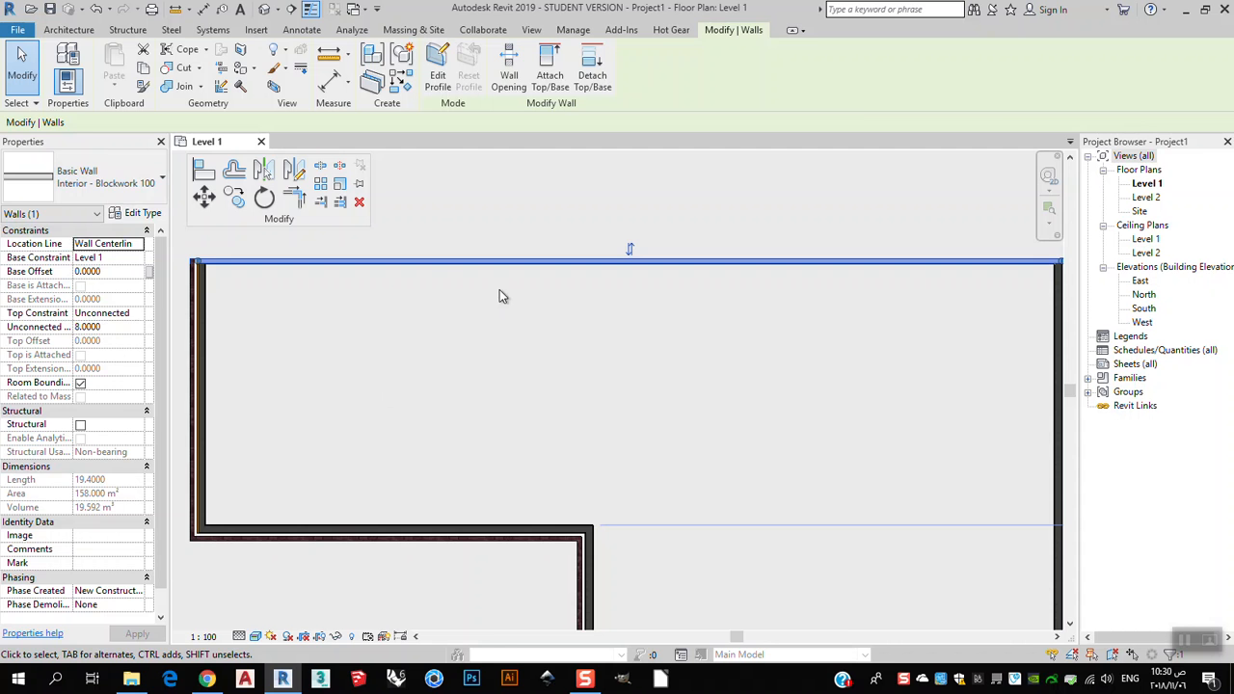
{"action": "left_click", "coordinate": [447, 310]}
{"action": "scroll", "coordinate": [386, 258], "scroll_direction": "up", "scroll_amount": 4}
{"action": "middle_click_drag", "start_coordinate": [366, 342], "coordinate": [535, 295]}
{"action": "scroll", "coordinate": [552, 301], "scroll_direction": "down", "scroll_amount": 3}
{"action": "mouse_move", "coordinate": [409, 364]}
{"action": "middle_mouse_down"}
{"action": "mouse_move", "coordinate": [382, 272]}
{"action": "mouse_move", "coordinate": [412, 334]}
{"action": "mouse_move", "coordinate": [409, 387]}
{"action": "middle_mouse_up"}
{"action": "scroll", "coordinate": [409, 386], "scroll_direction": "down", "scroll_amount": 2}
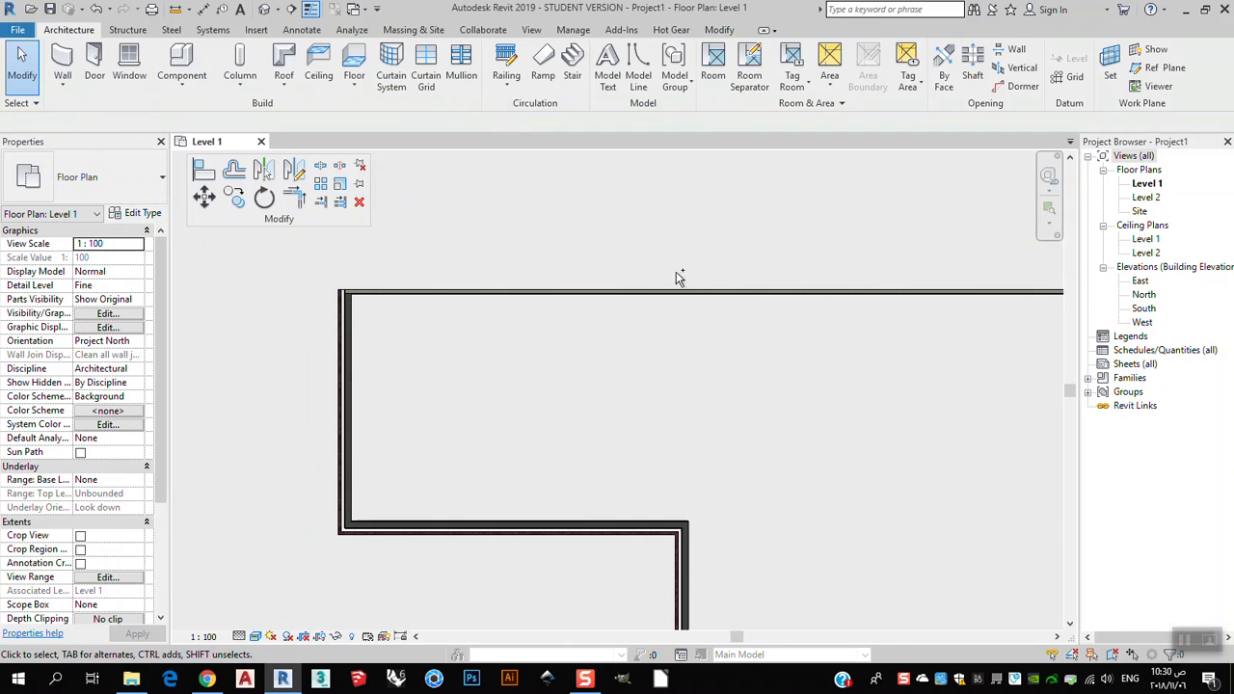
- Undo all the type changes made to the upper horizontal wall, including the Foundation - 300mm Concrete one
{"action": "key", "text": "ctrl+z"}
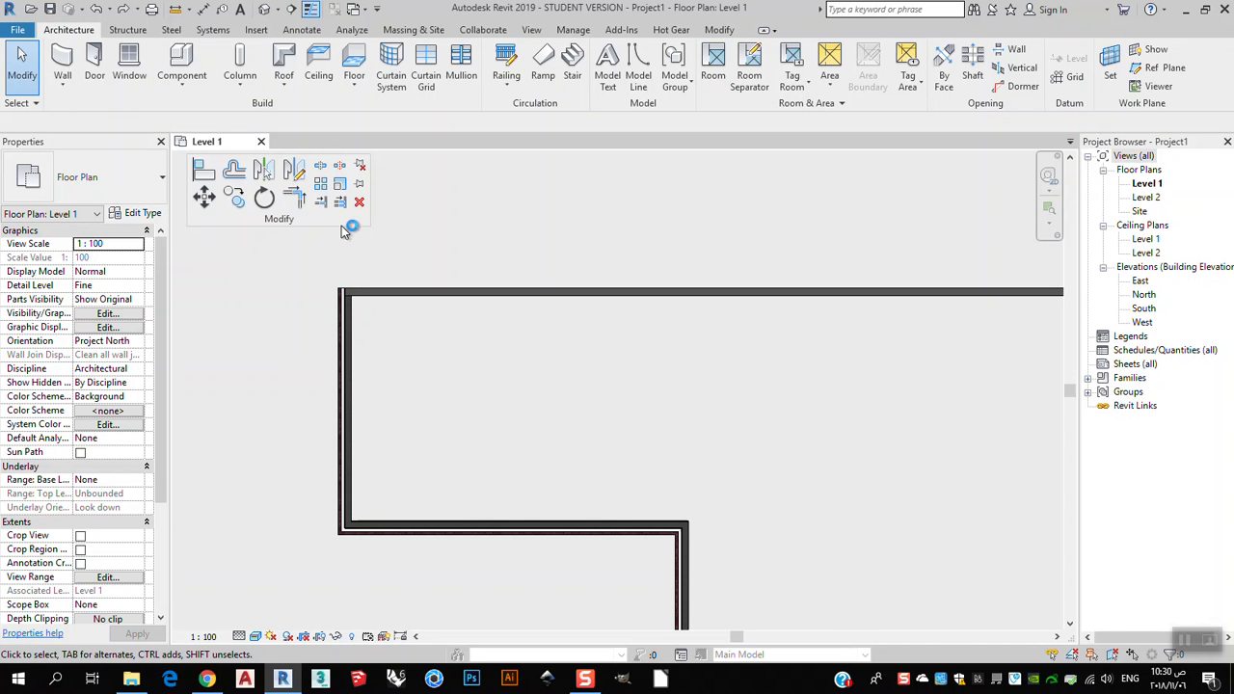
{"action": "left_click", "coordinate": [100, 12]}
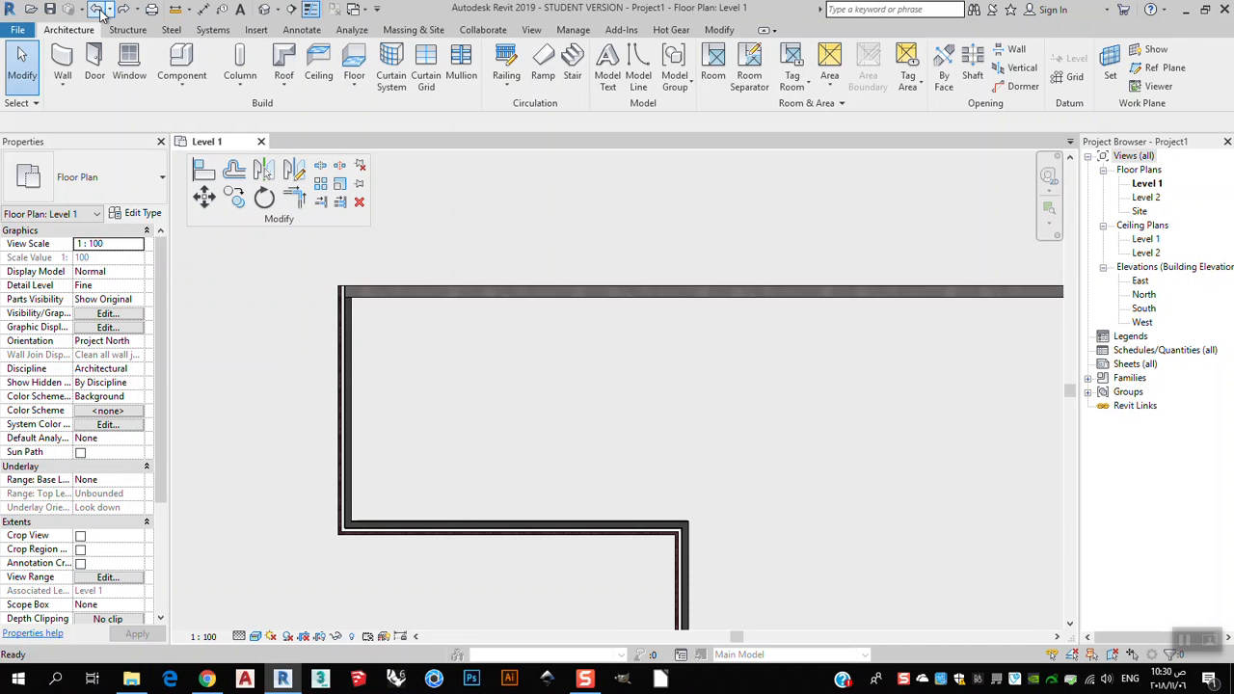
{"action": "middle_click_drag", "start_coordinate": [791, 388], "coordinate": [663, 325]}
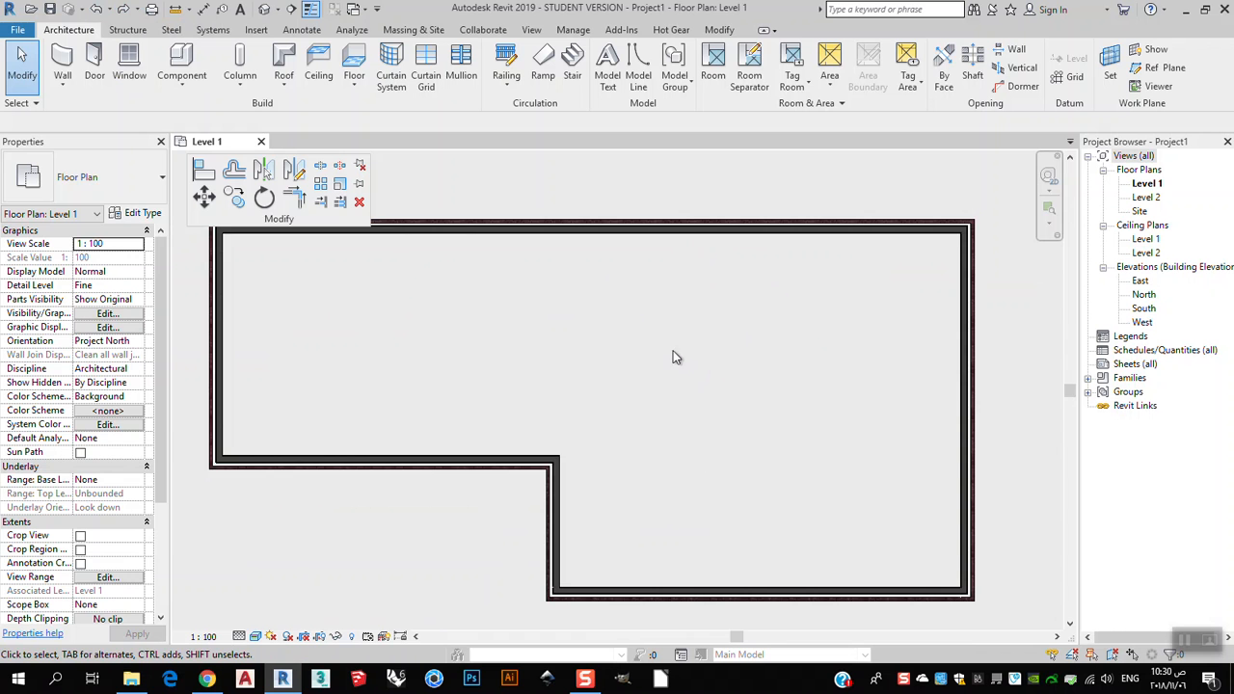
{"action": "scroll", "coordinate": [675, 358], "scroll_direction": "down", "scroll_amount": 1}
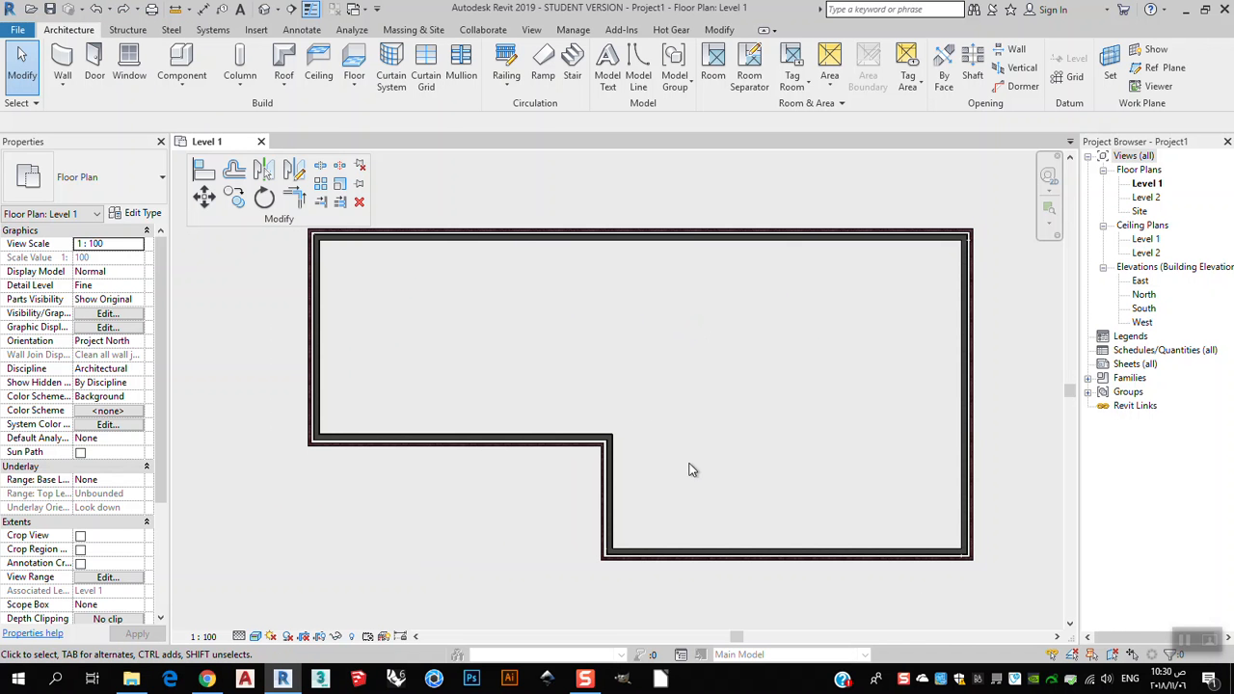
- Set the distance between the outline's short vertical wall and the right exterior wall to 12 m
{"action": "left_click", "coordinate": [606, 474]}
{"action": "middle_click_drag", "start_coordinate": [616, 530], "coordinate": [615, 465]}
{"action": "scroll", "coordinate": [657, 346], "scroll_direction": "up", "scroll_amount": 1}
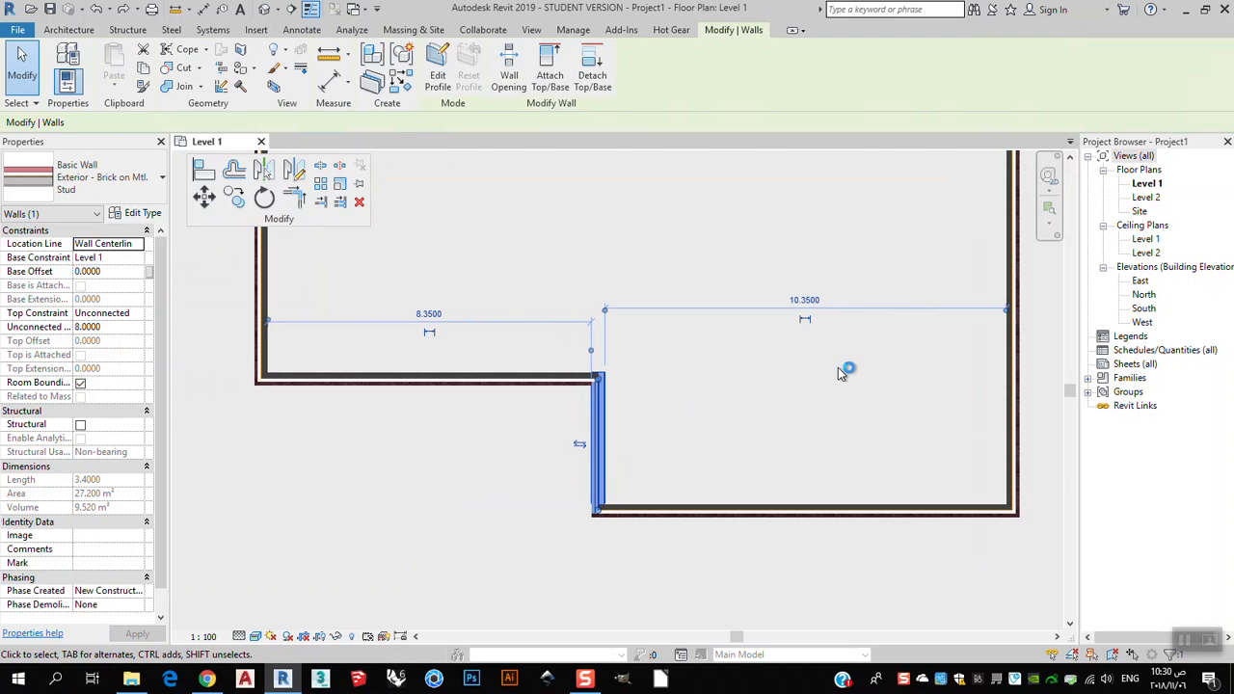
{"action": "left_click", "coordinate": [814, 302]}
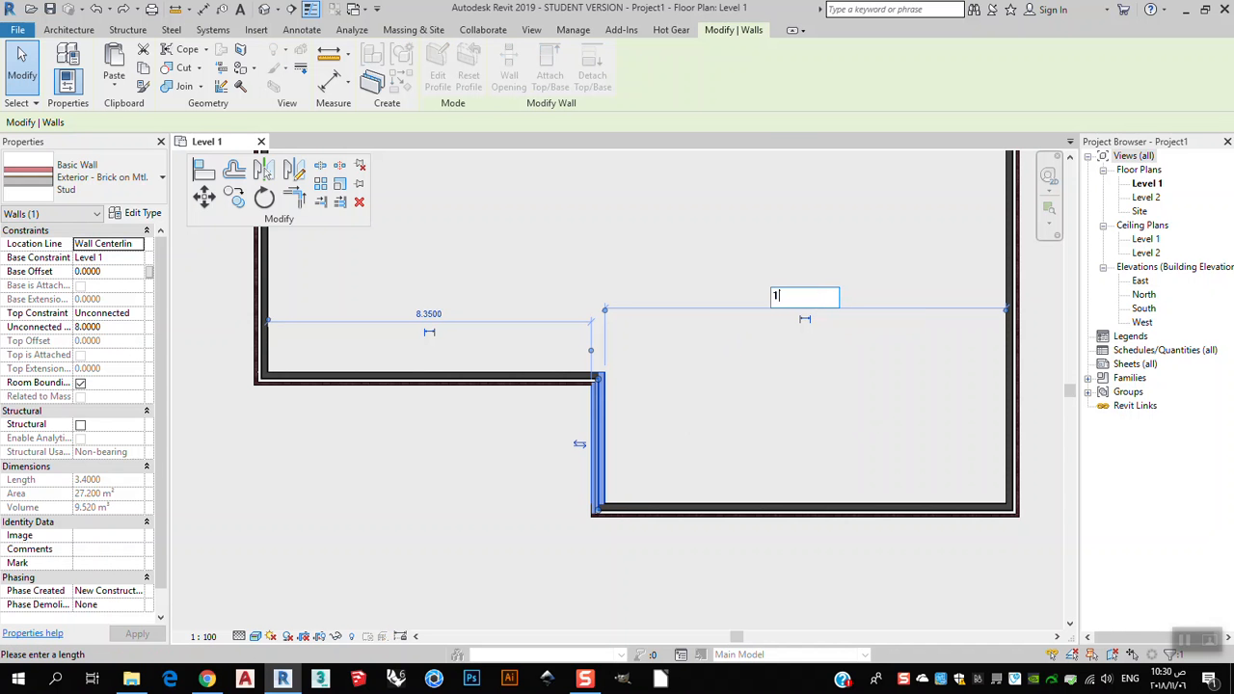
{"action": "type", "text": "12"}
{"action": "key", "text": "Return"}
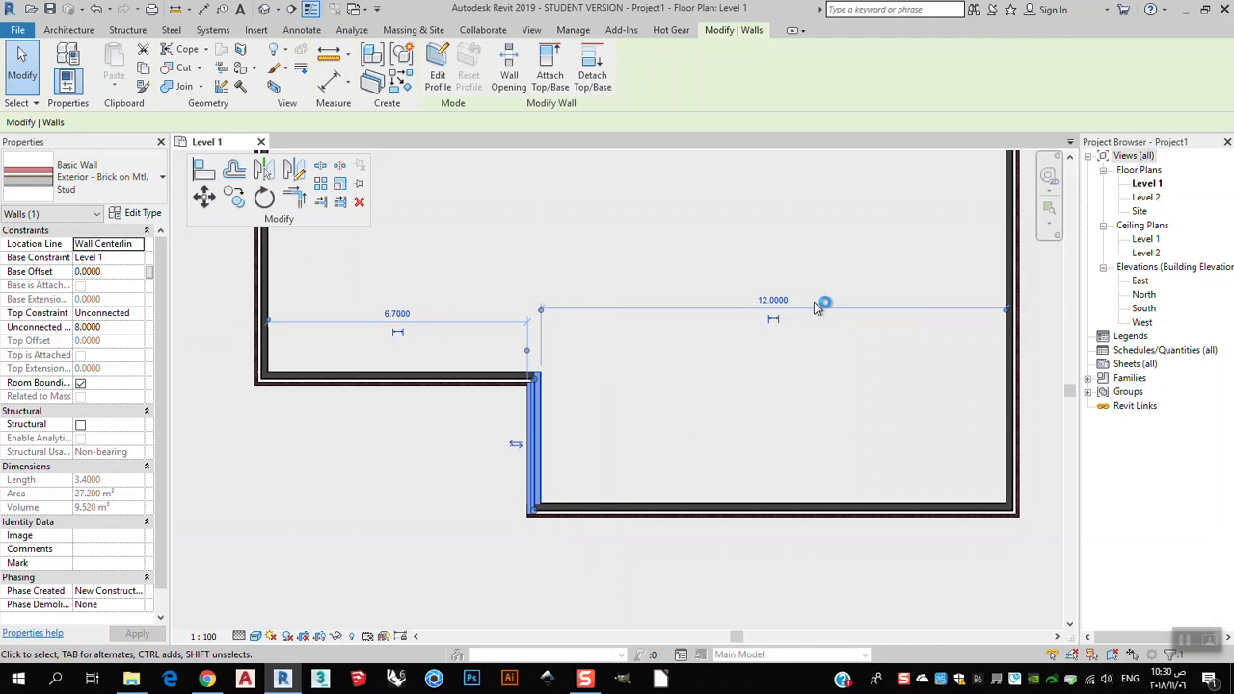
- Set the short vertical wall's distance to the left exterior wall to 8 m, then its distance to the right exterior wall to 12 m
{"action": "left_click", "coordinate": [398, 324]}
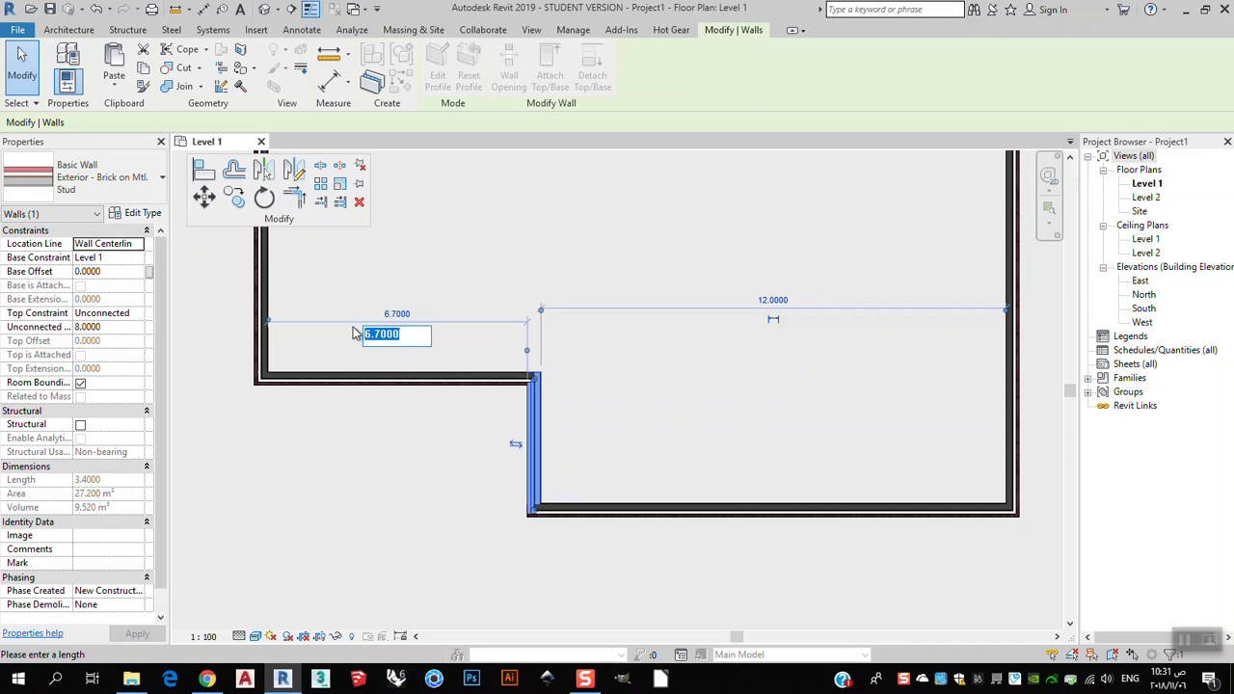
{"action": "key", "text": "Return"}
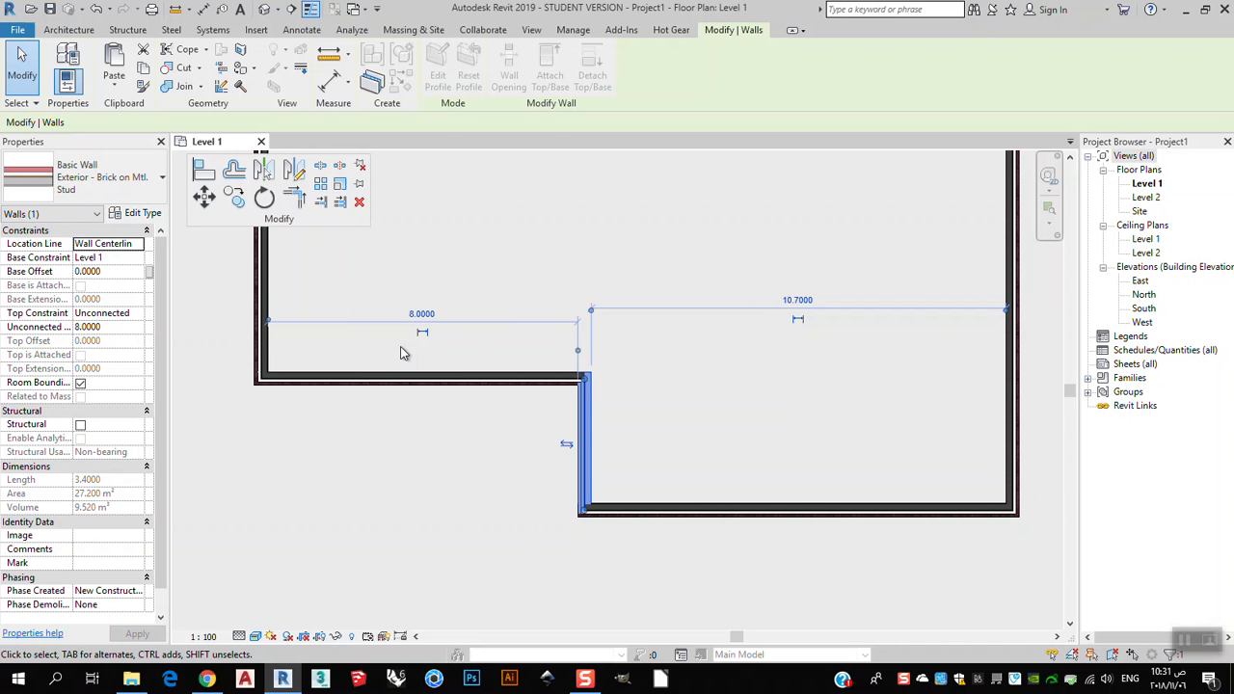
{"action": "left_click", "coordinate": [800, 300]}
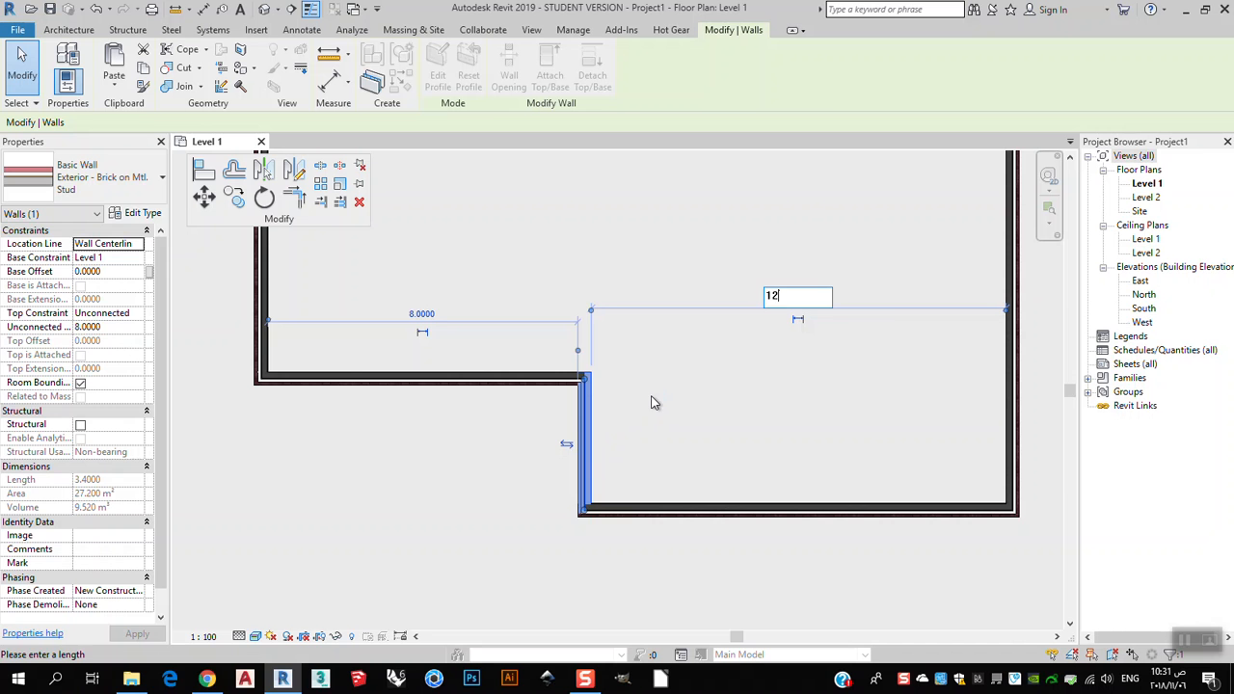
{"action": "key", "text": "Return"}
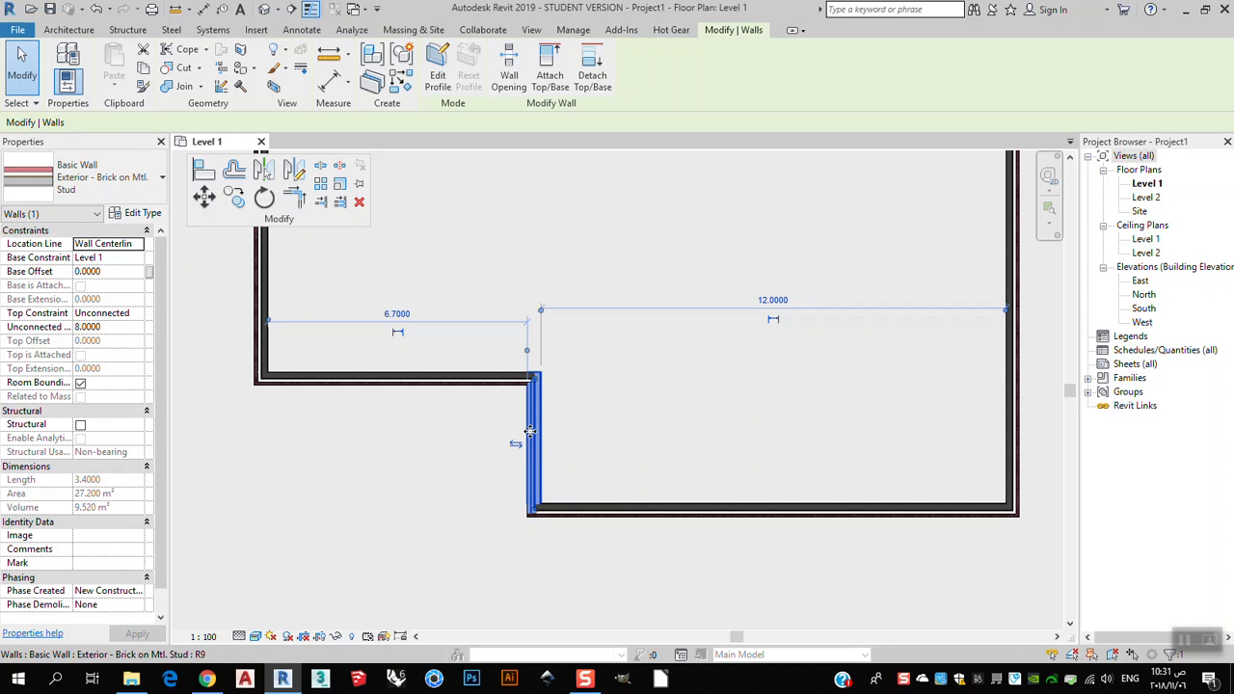
- Move the short vertical wall freehand to the right and then left, making the adjoining lower-left horizontal wall about 5.55 m long
{"action": "middle_click_drag", "start_coordinate": [534, 445], "coordinate": [583, 443]}
{"action": "left_click_drag", "start_coordinate": [582, 428], "coordinate": [651, 448]}
{"action": "middle_click_drag", "start_coordinate": [795, 456], "coordinate": [632, 383]}
{"action": "left_click_drag", "start_coordinate": [489, 371], "coordinate": [365, 428]}
{"action": "middle_click_drag", "start_coordinate": [639, 427], "coordinate": [771, 516]}
- Move the bottom wall down to about 3.8 m from the lower-left horizontal wall, then move that wall down to about 2.8 m from it
{"action": "left_click", "coordinate": [772, 518]}
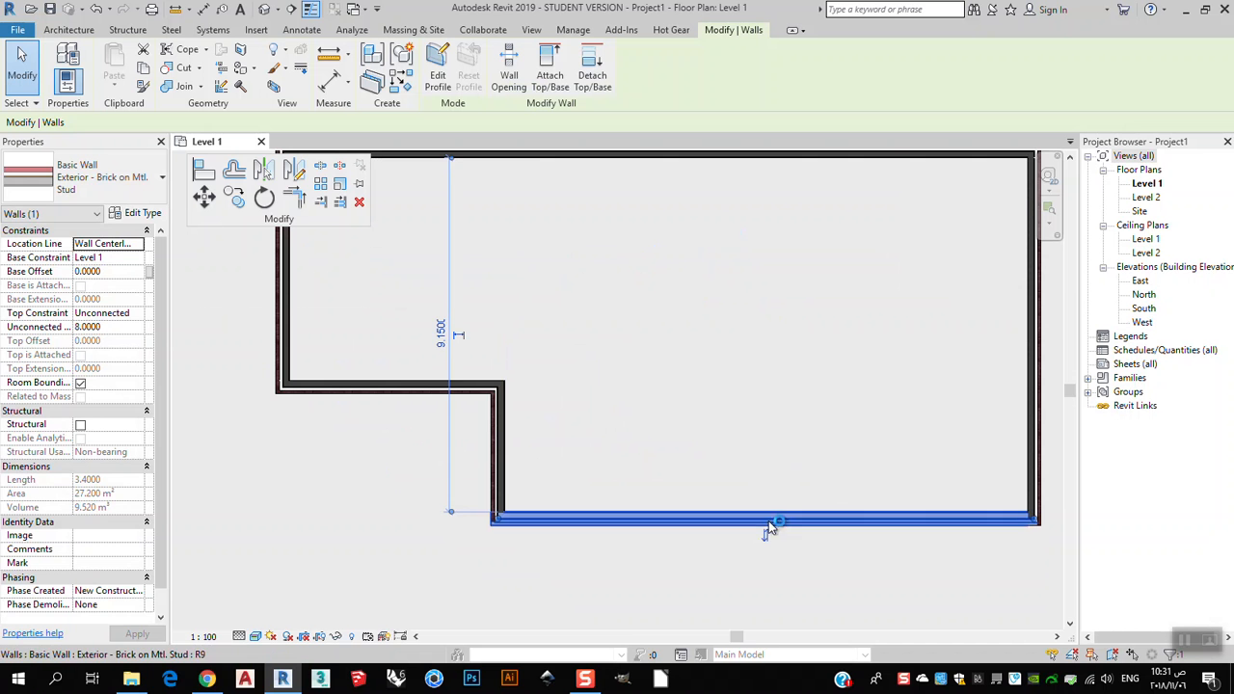
{"action": "left_click_drag", "start_coordinate": [799, 519], "coordinate": [795, 553]}
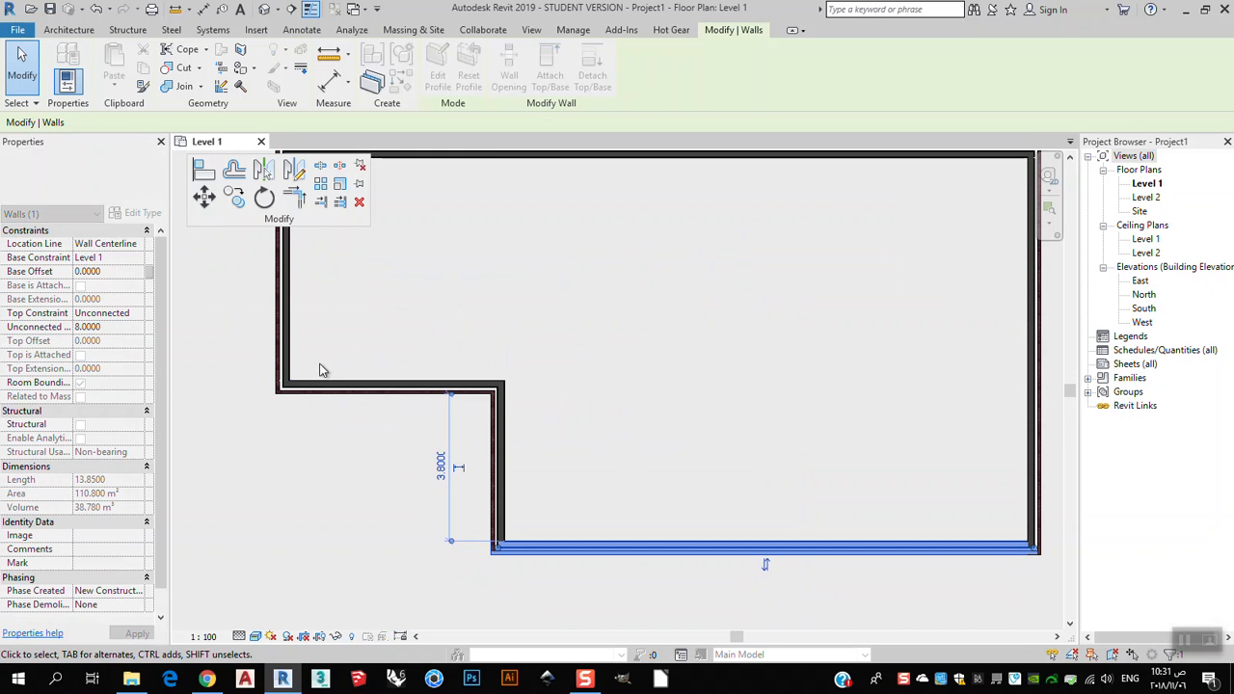
{"action": "left_click", "coordinate": [381, 389]}
{"action": "left_click_drag", "start_coordinate": [368, 390], "coordinate": [359, 427]}
{"action": "middle_click_drag", "start_coordinate": [522, 372], "coordinate": [636, 345]}
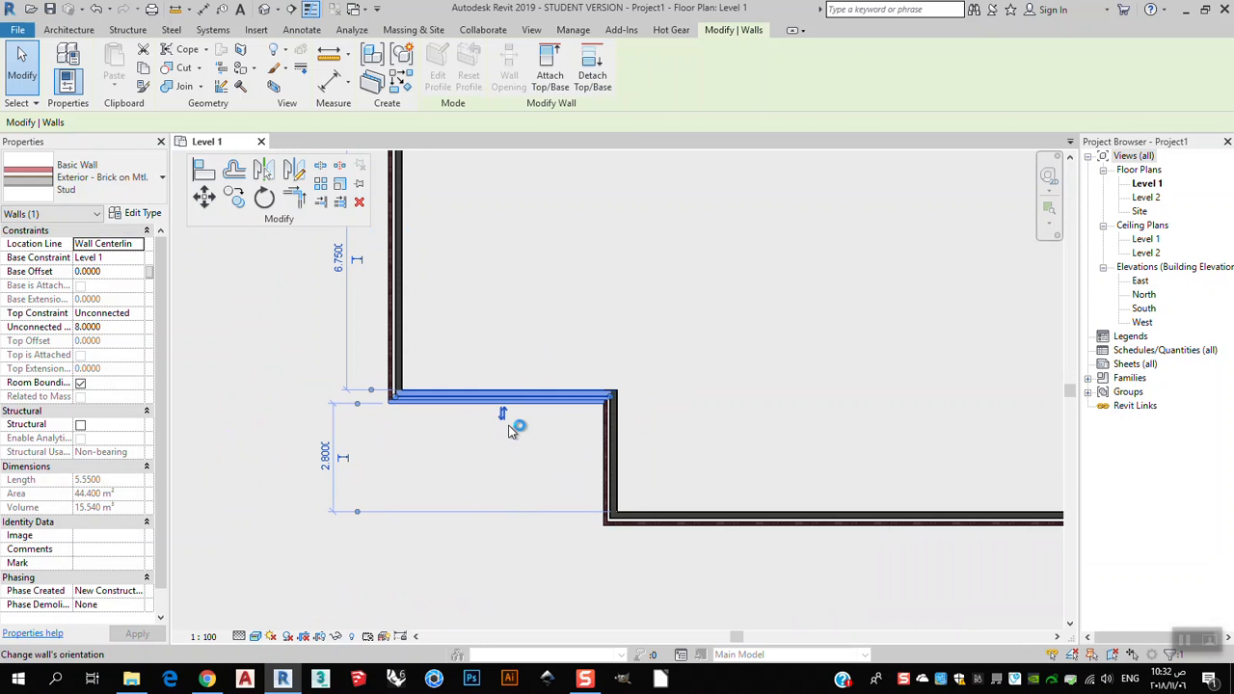
- Flip the orientation of the lower-left horizontal wall so its brick layer faces the interior
{"action": "left_click", "coordinate": [496, 432]}
{"action": "scroll", "coordinate": [529, 391], "scroll_direction": "up", "scroll_amount": 2}
{"action": "left_click", "coordinate": [528, 388]}
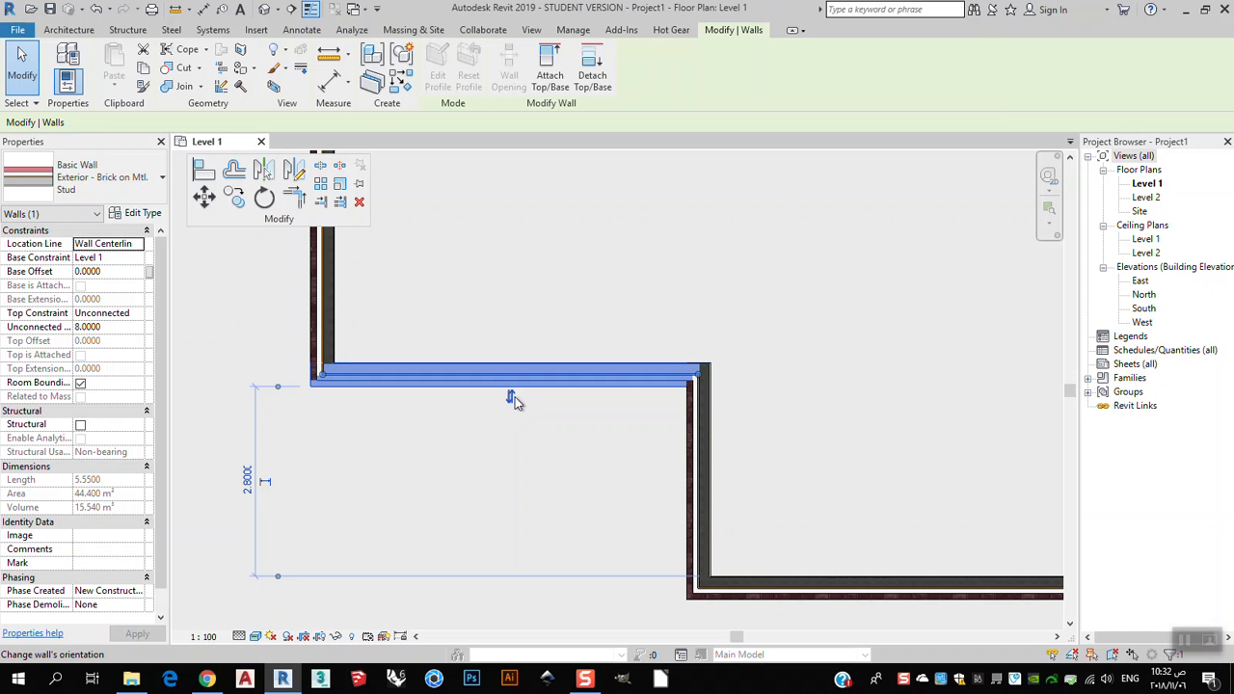
{"action": "left_click", "coordinate": [560, 320]}
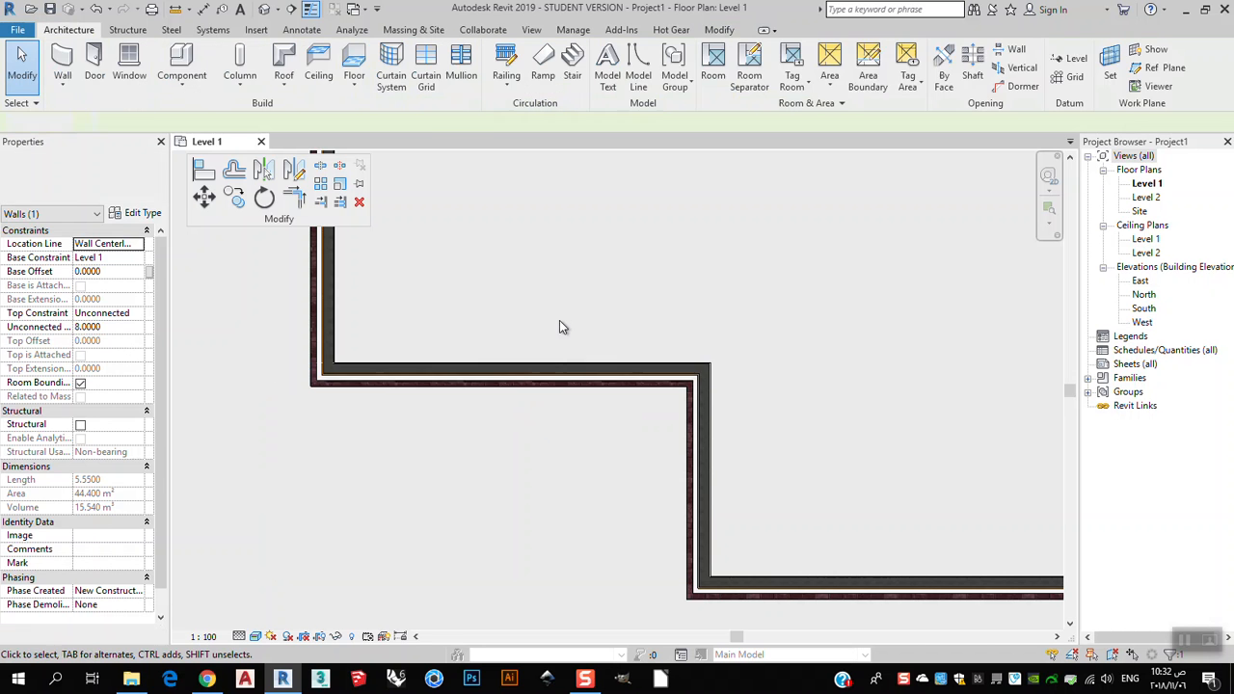
{"action": "left_click", "coordinate": [516, 376]}
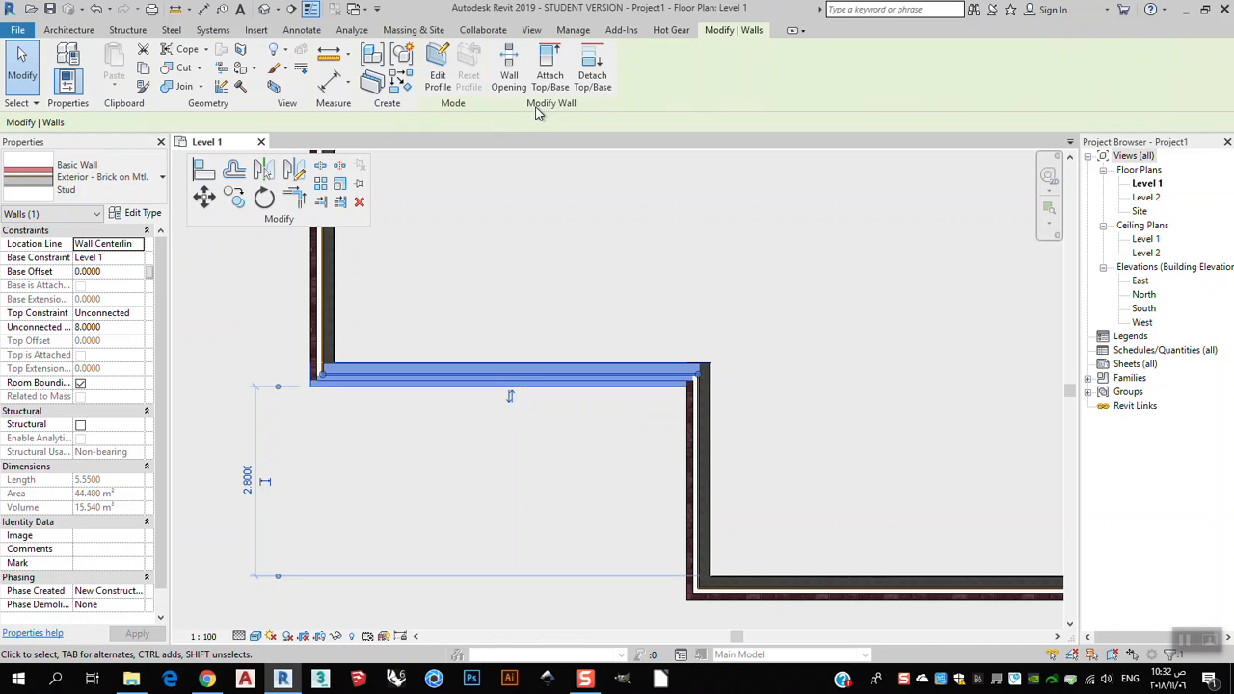
{"action": "right_click", "coordinate": [472, 374]}
{"action": "left_click", "coordinate": [532, 349]}
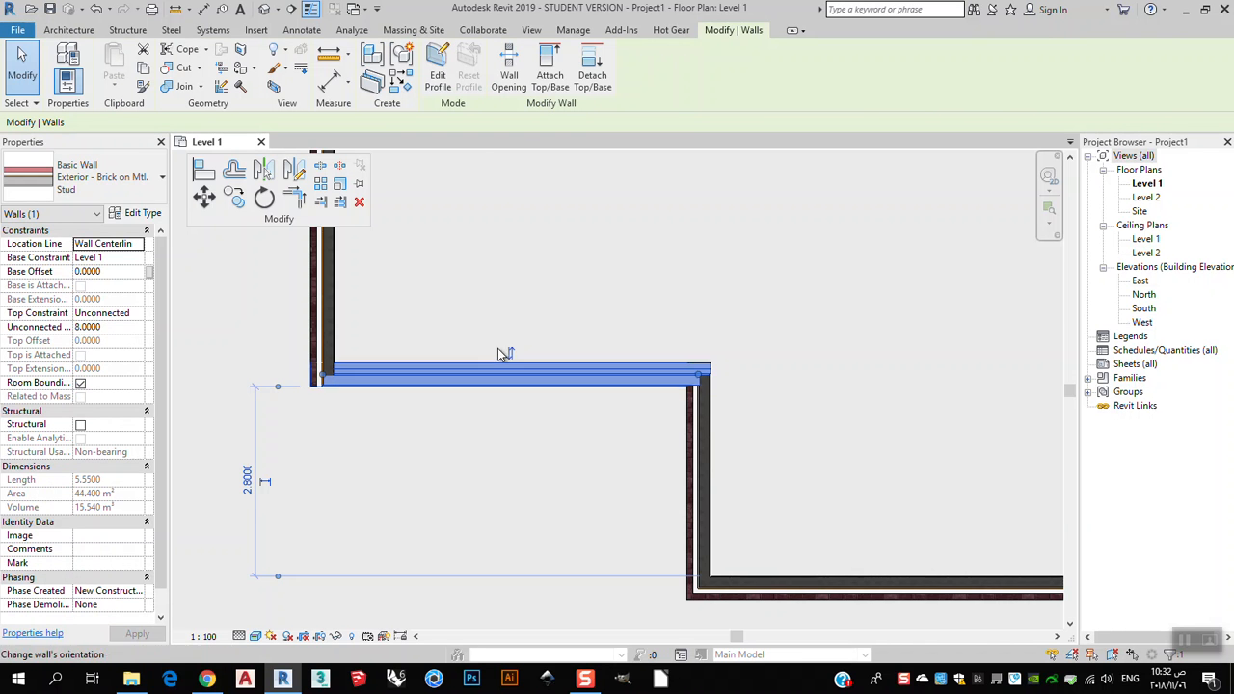
- Flip the lower-left horizontal wall back so its brick layer faces the exterior
{"action": "left_click", "coordinate": [508, 437]}
{"action": "left_click", "coordinate": [509, 386]}
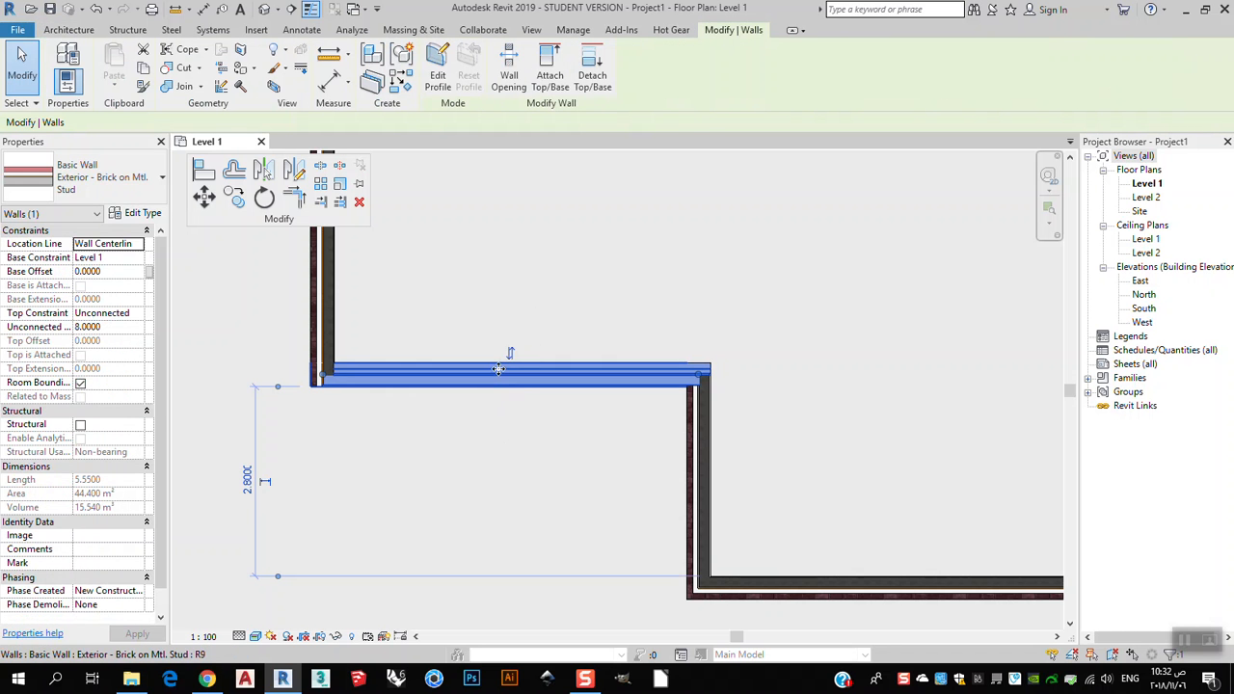
{"action": "left_click", "coordinate": [510, 352]}
{"action": "left_click", "coordinate": [503, 450]}
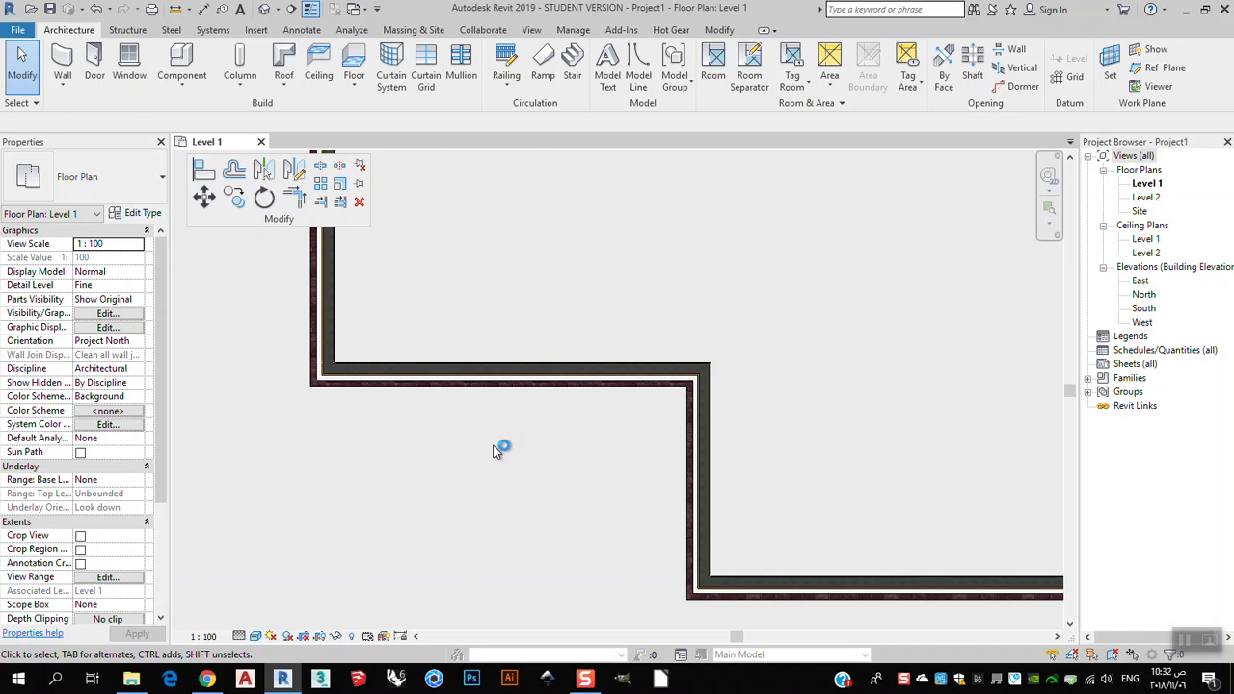
- Flip the lower-left horizontal wall's brick layer to the interior side again and examine the mismatched layers at its left corner
{"action": "left_click", "coordinate": [543, 372]}
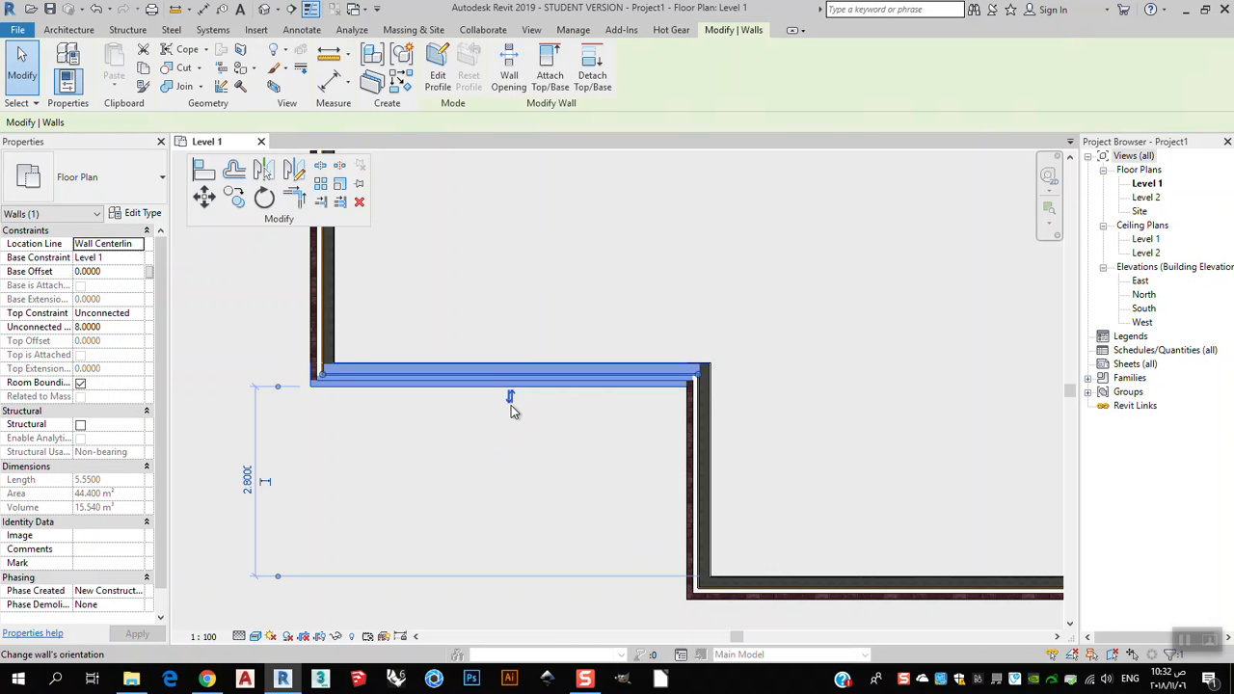
{"action": "left_click", "coordinate": [569, 305]}
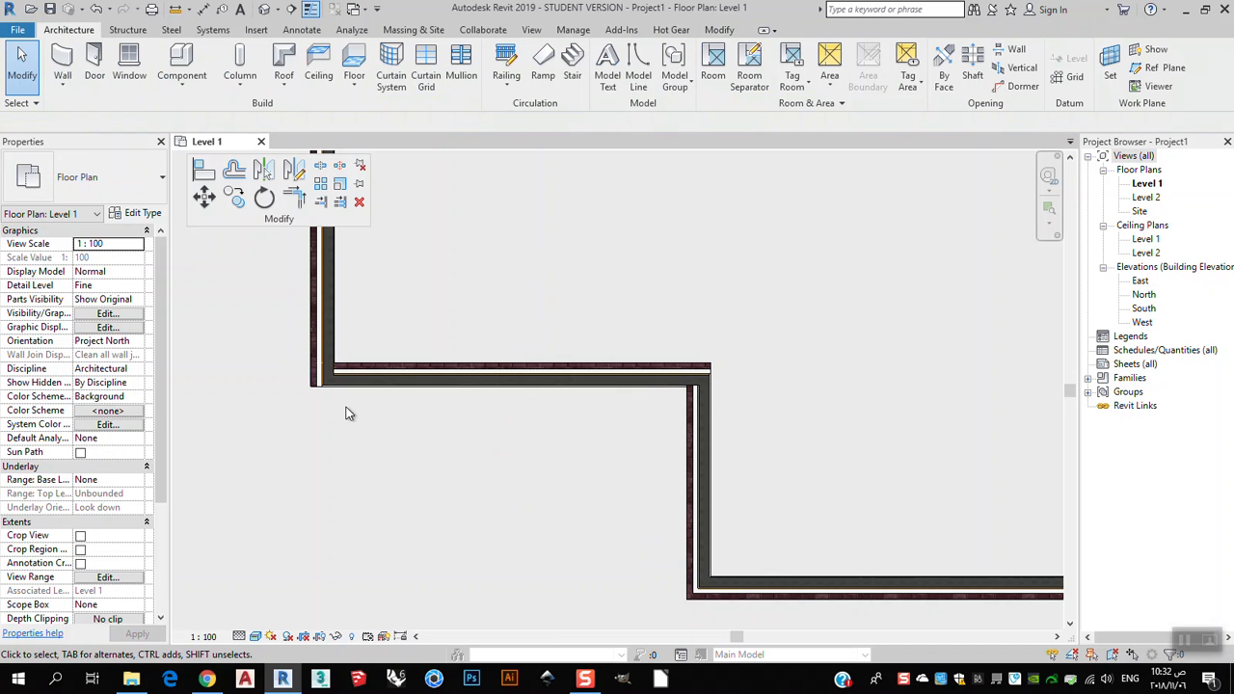
{"action": "scroll", "coordinate": [389, 425], "scroll_direction": "up", "scroll_amount": 5}
{"action": "scroll", "coordinate": [383, 442], "scroll_direction": "down", "scroll_amount": 5}
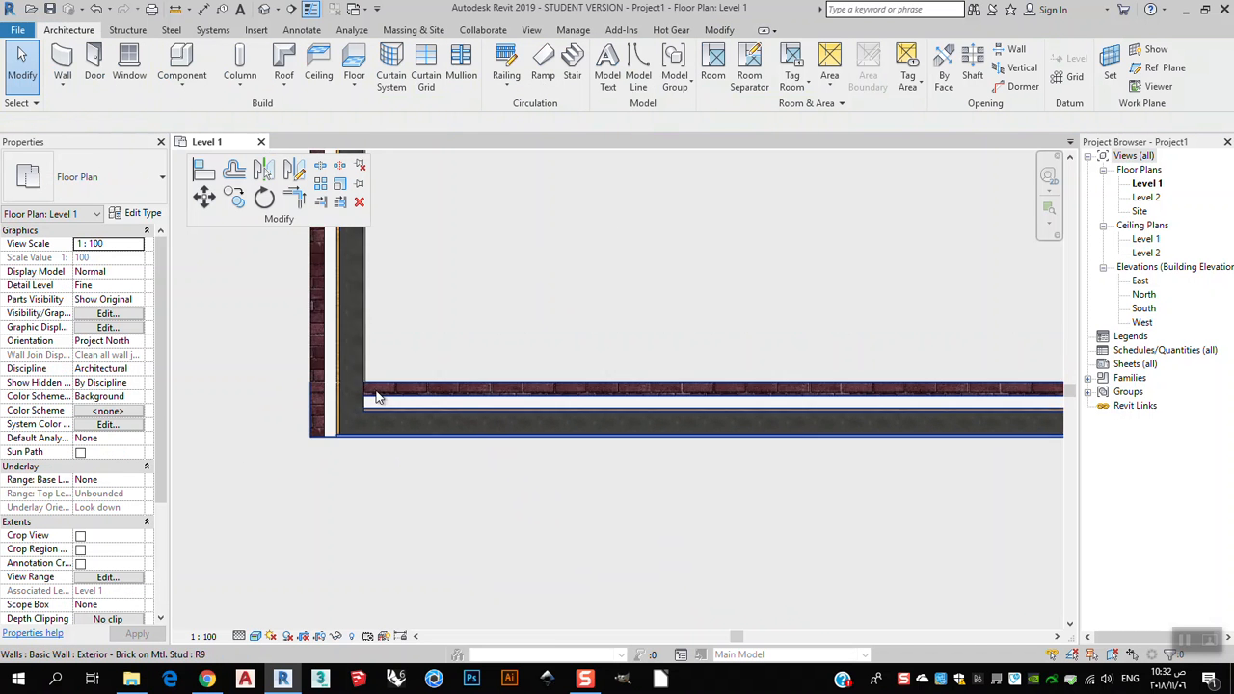
{"action": "middle_click_drag", "start_coordinate": [505, 415], "coordinate": [422, 433]}
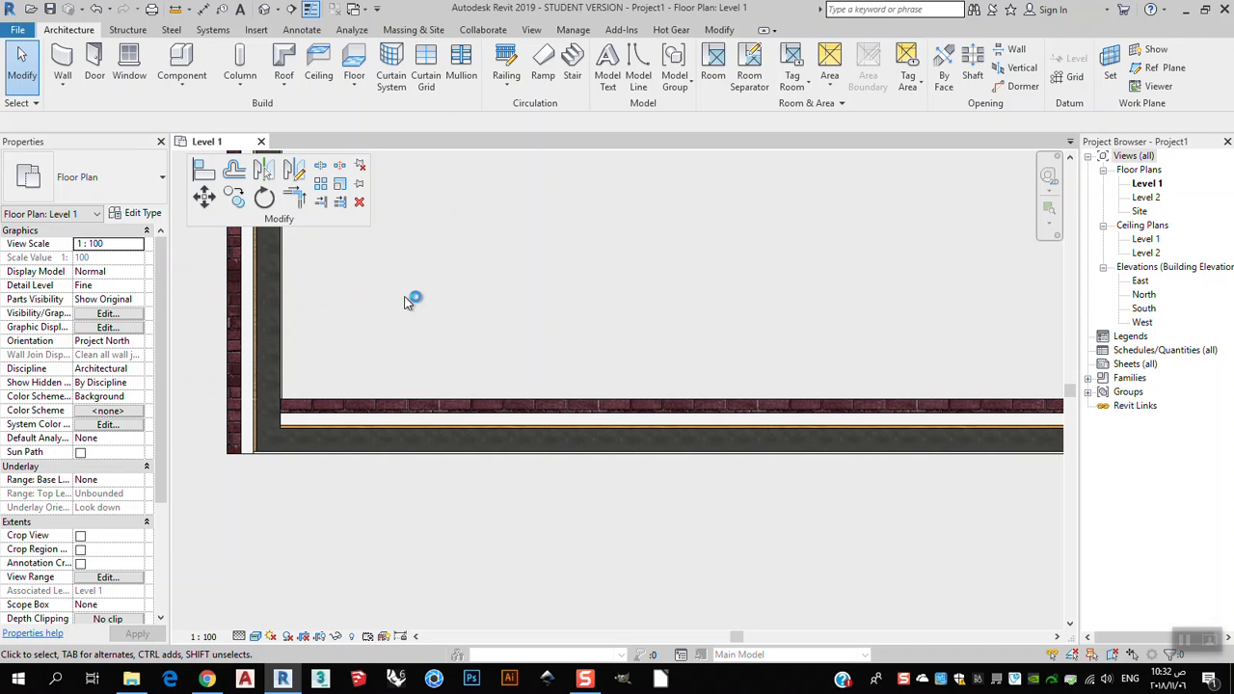
- Restore the lower-left horizontal wall's orientation with the brick layer on the exterior side
{"action": "left_click", "coordinate": [490, 443]}
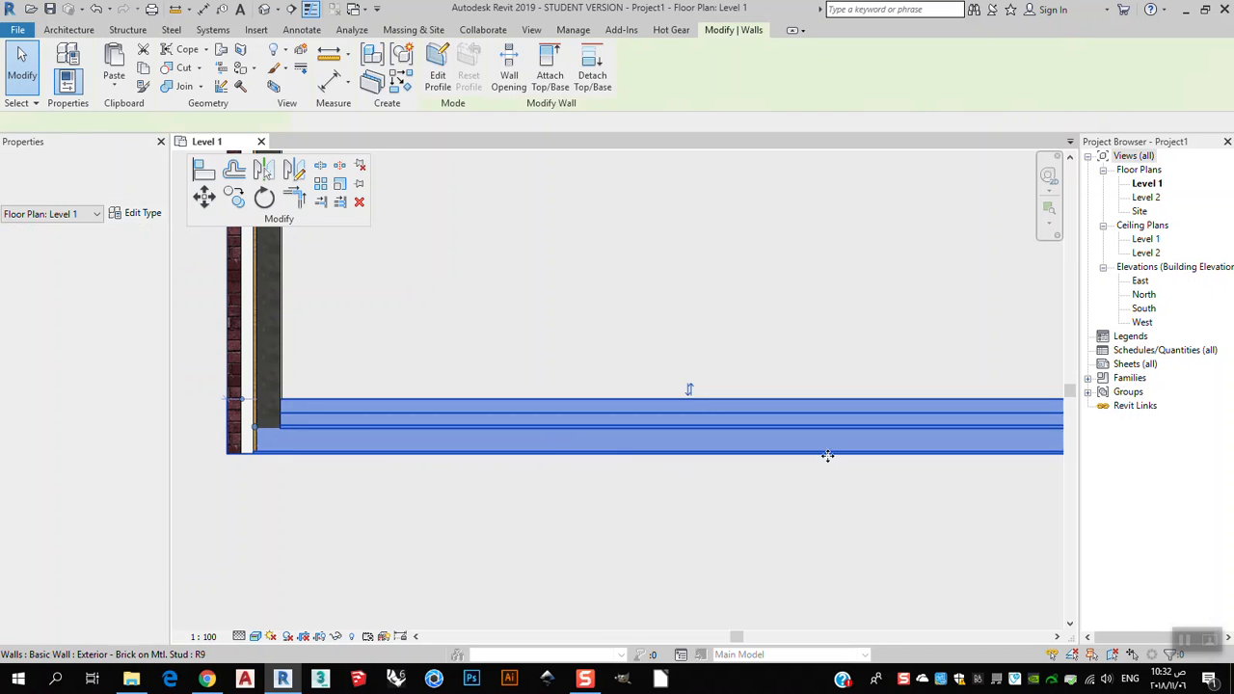
{"action": "left_click", "coordinate": [687, 394]}
{"action": "left_click", "coordinate": [691, 563]}
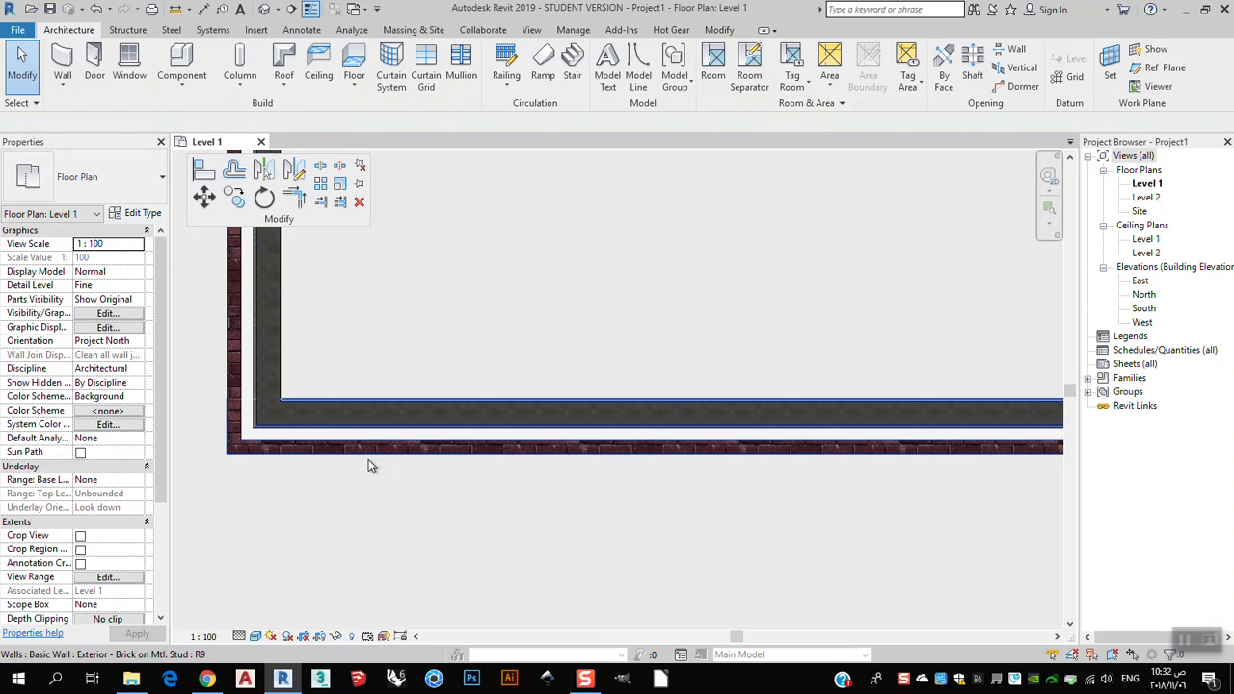
- Flip the lower-left horizontal wall once more so its brick layer faces the interior, and deselect it
{"action": "left_click", "coordinate": [652, 442]}
{"action": "left_click", "coordinate": [692, 466]}
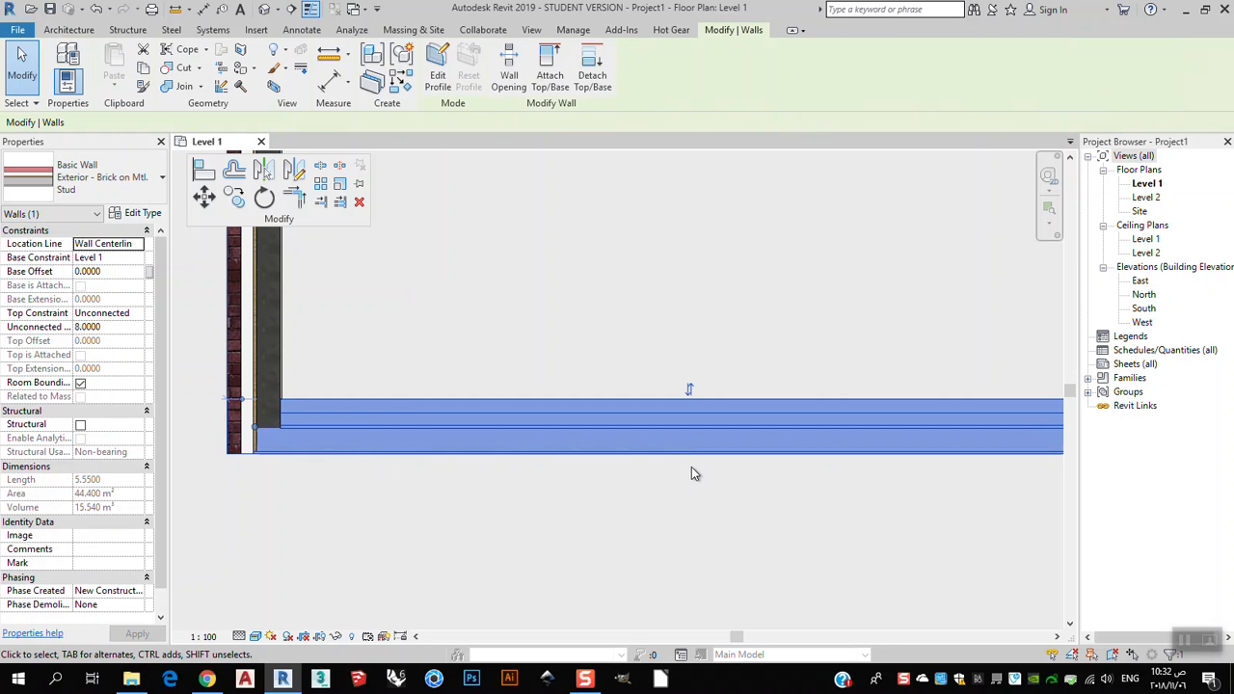
{"action": "key", "text": "Escape"}
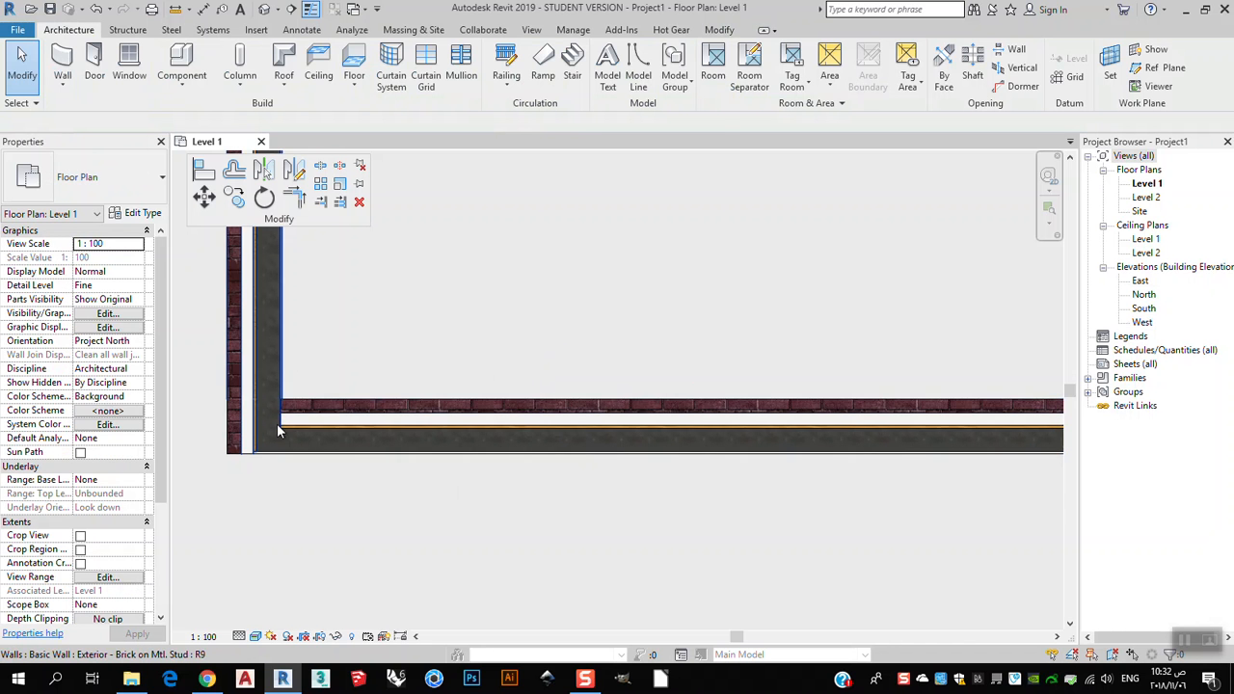
- Examine how the flipped horizontal wall's brick, cavity and core layers meet the adjoining walls at both of its corners
{"action": "scroll", "coordinate": [292, 403], "scroll_direction": "up", "scroll_amount": 4}
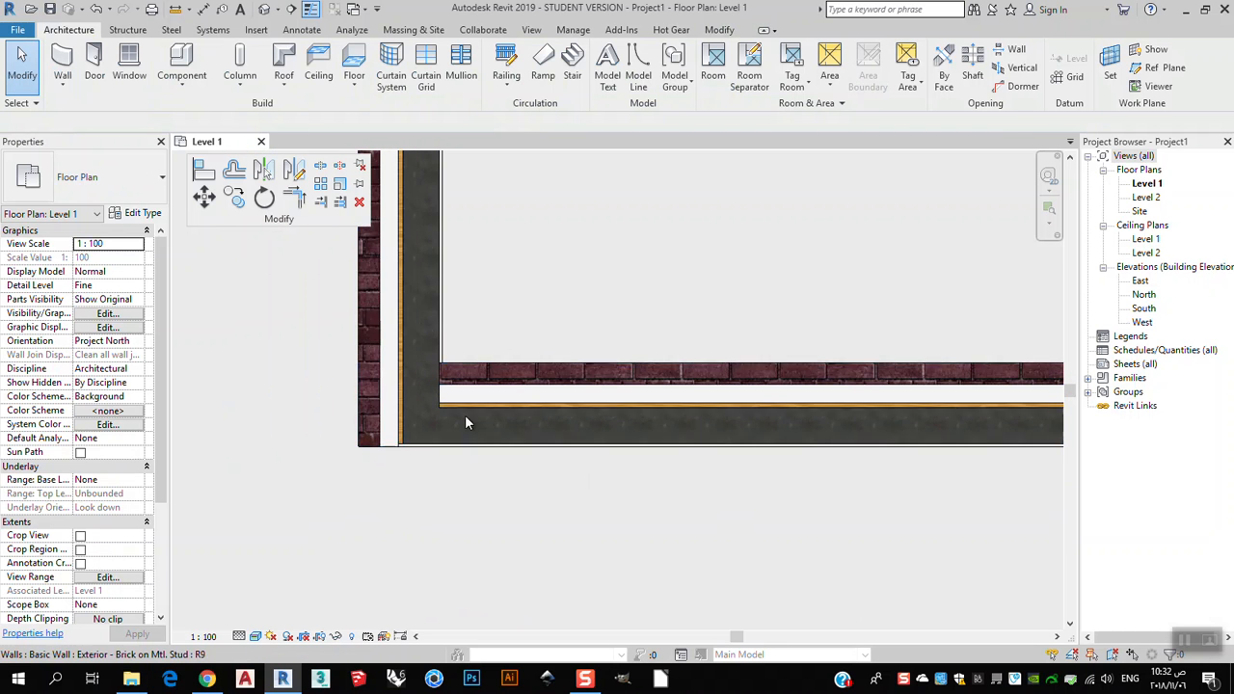
{"action": "scroll", "coordinate": [464, 414], "scroll_direction": "up", "scroll_amount": 2}
{"action": "scroll", "coordinate": [479, 410], "scroll_direction": "down", "scroll_amount": 5}
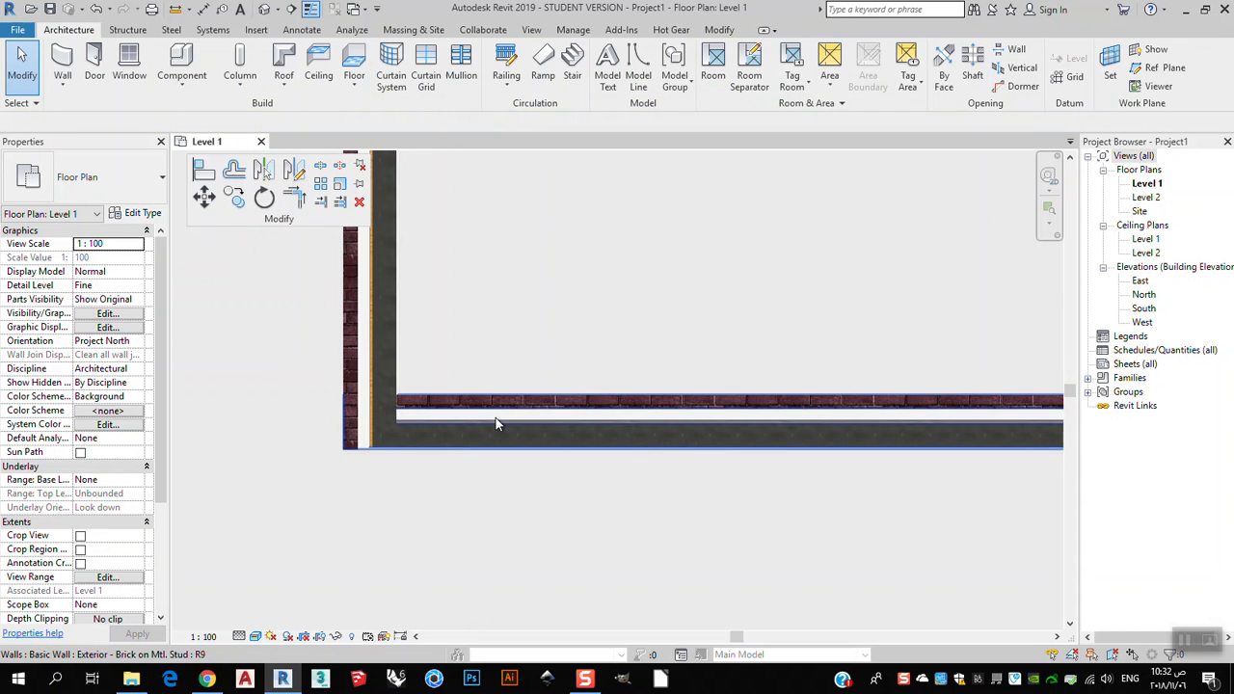
{"action": "middle_click_drag", "start_coordinate": [973, 486], "coordinate": [944, 375]}
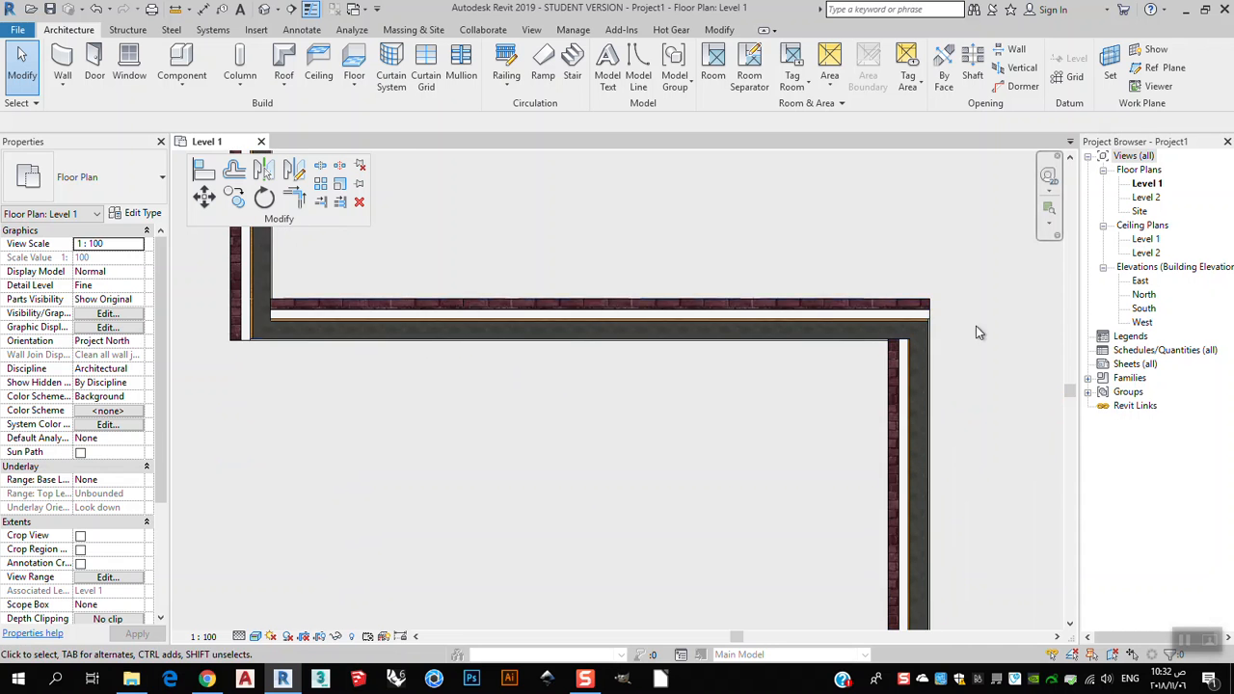
{"action": "middle_click_drag", "start_coordinate": [301, 268], "coordinate": [502, 411]}
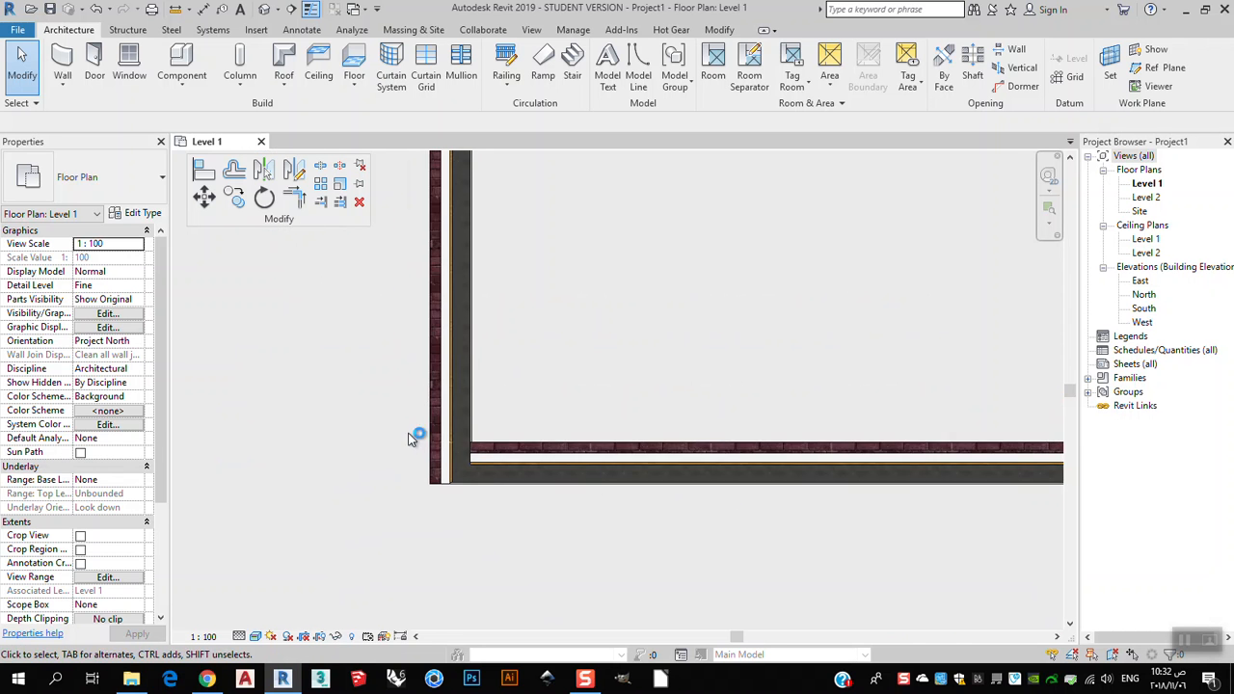
{"action": "middle_click_drag", "start_coordinate": [409, 433], "coordinate": [243, 338]}
{"action": "scroll", "coordinate": [377, 353], "scroll_direction": "up", "scroll_amount": 3}
{"action": "middle_click_drag", "start_coordinate": [416, 380], "coordinate": [495, 400]}
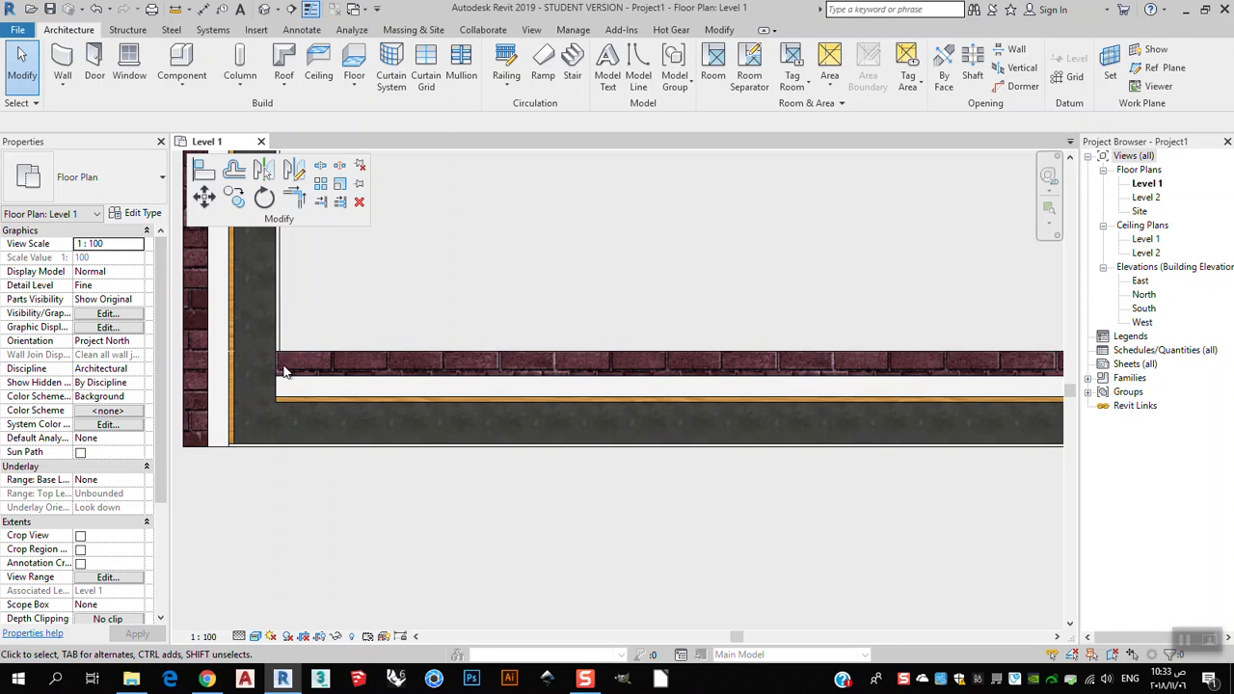
{"action": "middle_click_drag", "start_coordinate": [255, 372], "coordinate": [319, 408]}
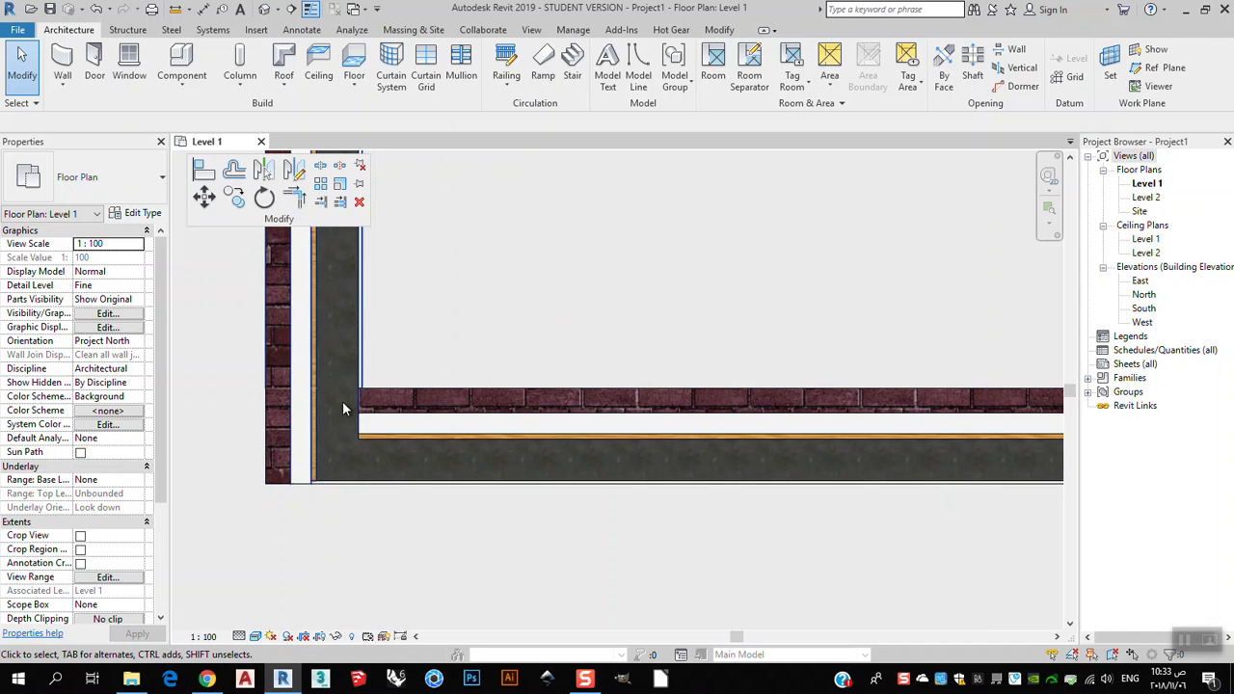
{"action": "scroll", "coordinate": [375, 460], "scroll_direction": "down", "scroll_amount": 4}
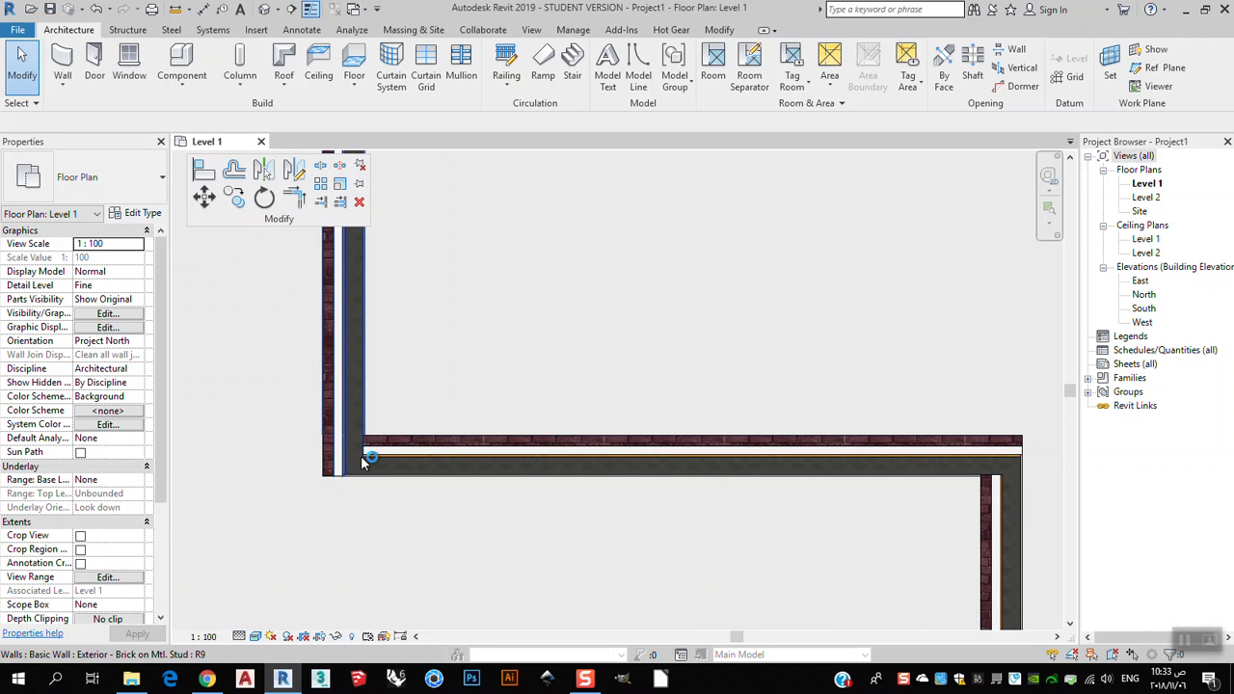
- Flip the lower-left horizontal wall back so its brick layer faces the exterior, and deselect it
{"action": "middle_click_drag", "start_coordinate": [711, 468], "coordinate": [634, 433]}
{"action": "left_click", "coordinate": [633, 427]}
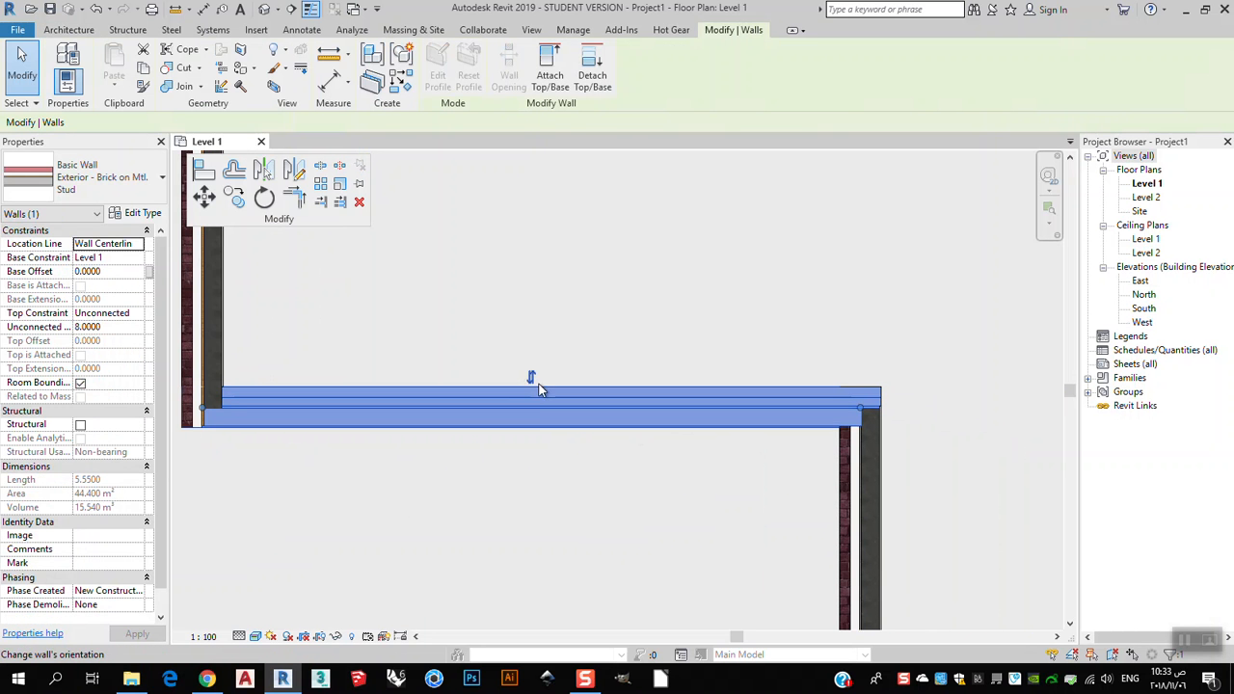
{"action": "left_click", "coordinate": [537, 382]}
{"action": "left_click", "coordinate": [508, 495]}
- Move the short vertical wall at the lower-left notch westward to about 2.8 m from the outer west wall
{"action": "middle_click_drag", "start_coordinate": [730, 568], "coordinate": [681, 448]}
{"action": "scroll", "coordinate": [681, 448], "scroll_direction": "down", "scroll_amount": 5}
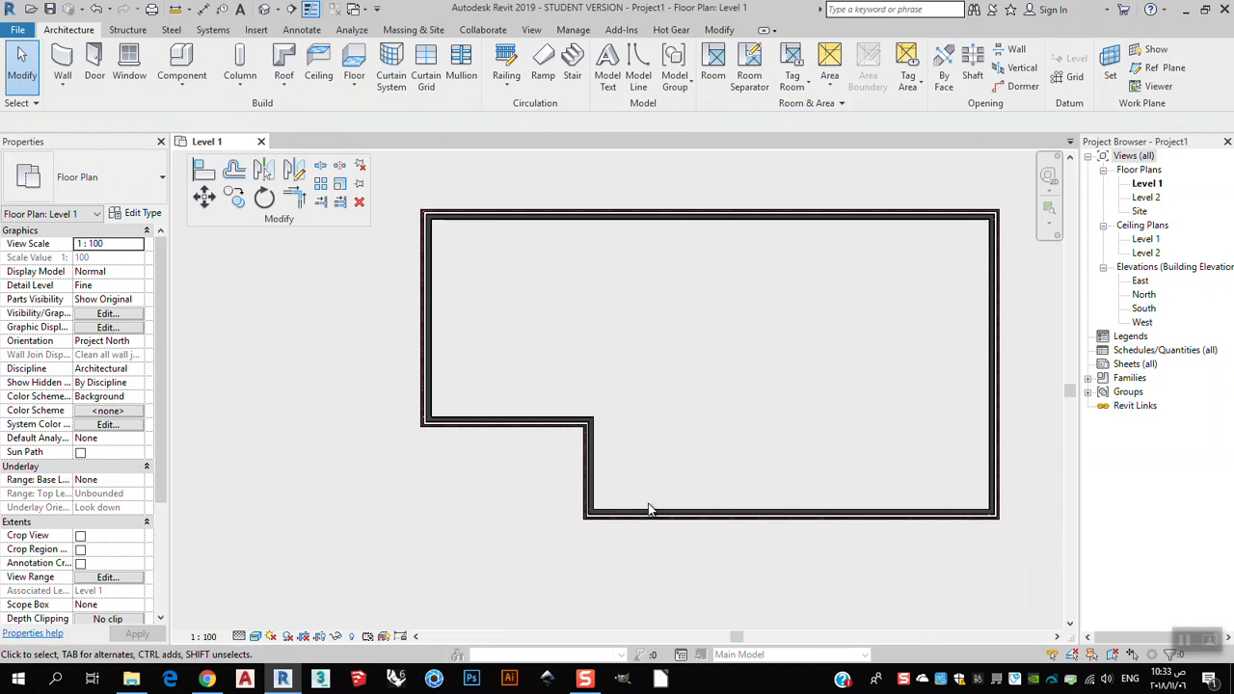
{"action": "left_click", "coordinate": [585, 451]}
{"action": "left_click_drag", "start_coordinate": [584, 451], "coordinate": [519, 453]}
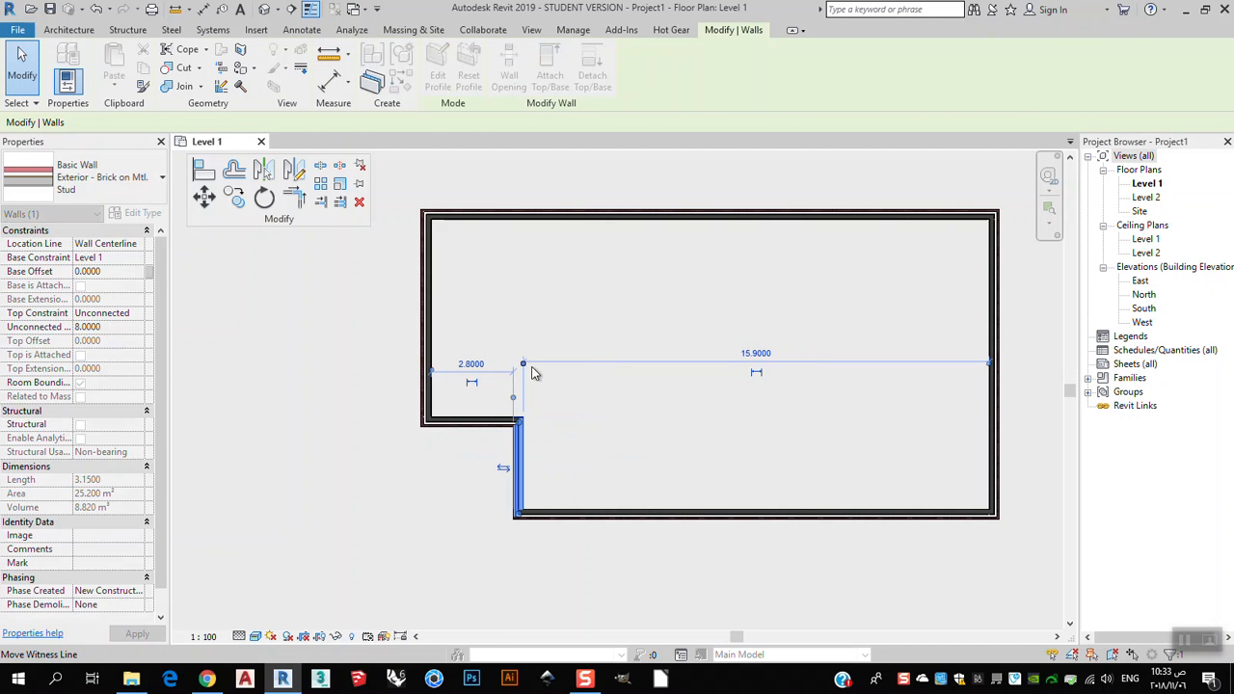
- Move the notch's short vertical wall eastward to about 4.4 m from the outer west wall and deselect it
{"action": "left_click", "coordinate": [482, 421]}
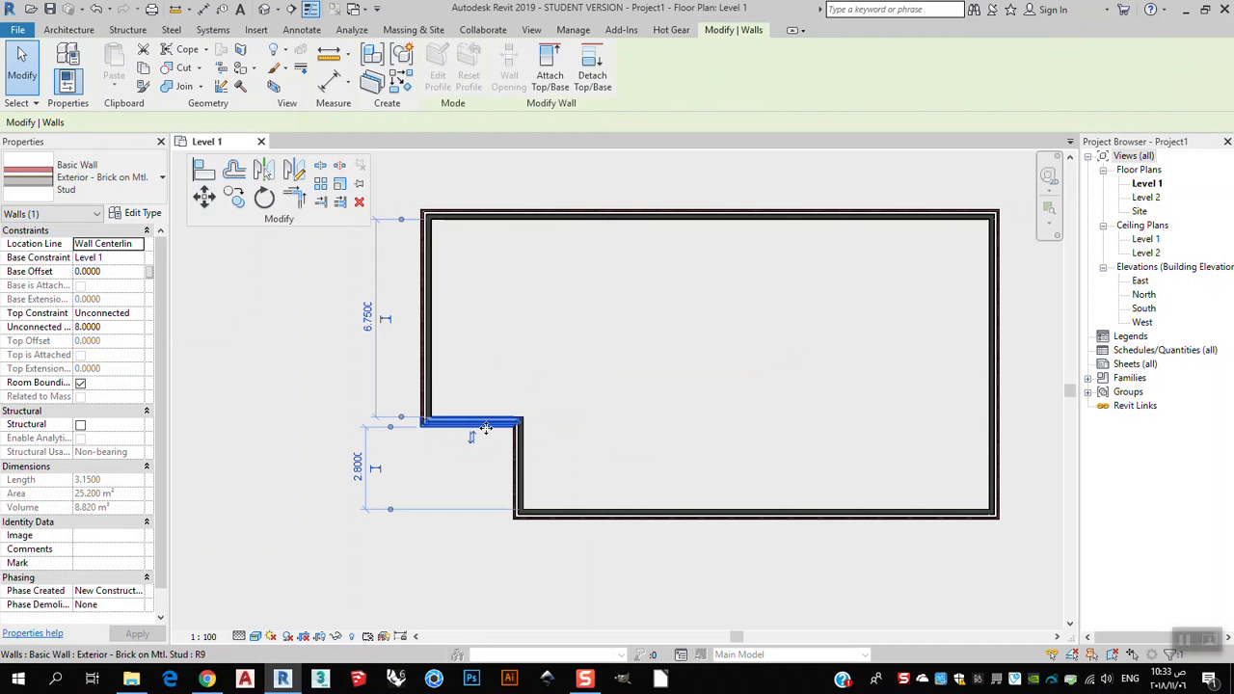
{"action": "left_click", "coordinate": [523, 490]}
{"action": "left_click_drag", "start_coordinate": [527, 496], "coordinate": [575, 495]}
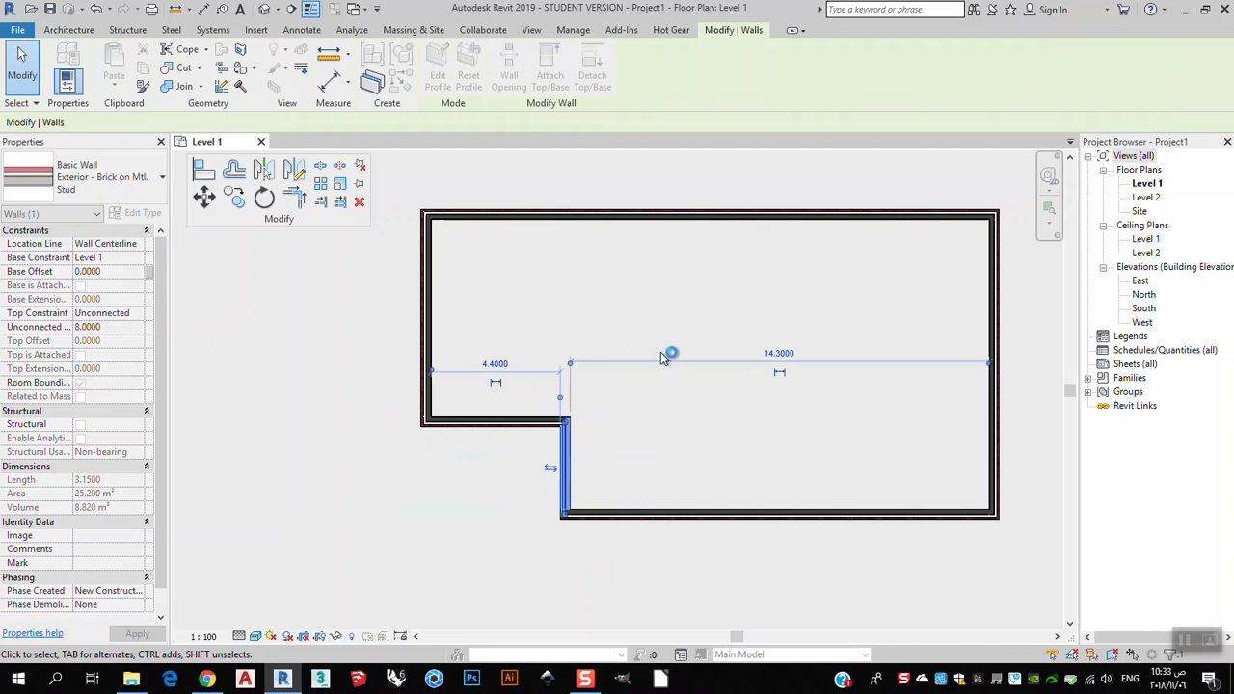
{"action": "left_click", "coordinate": [633, 286]}
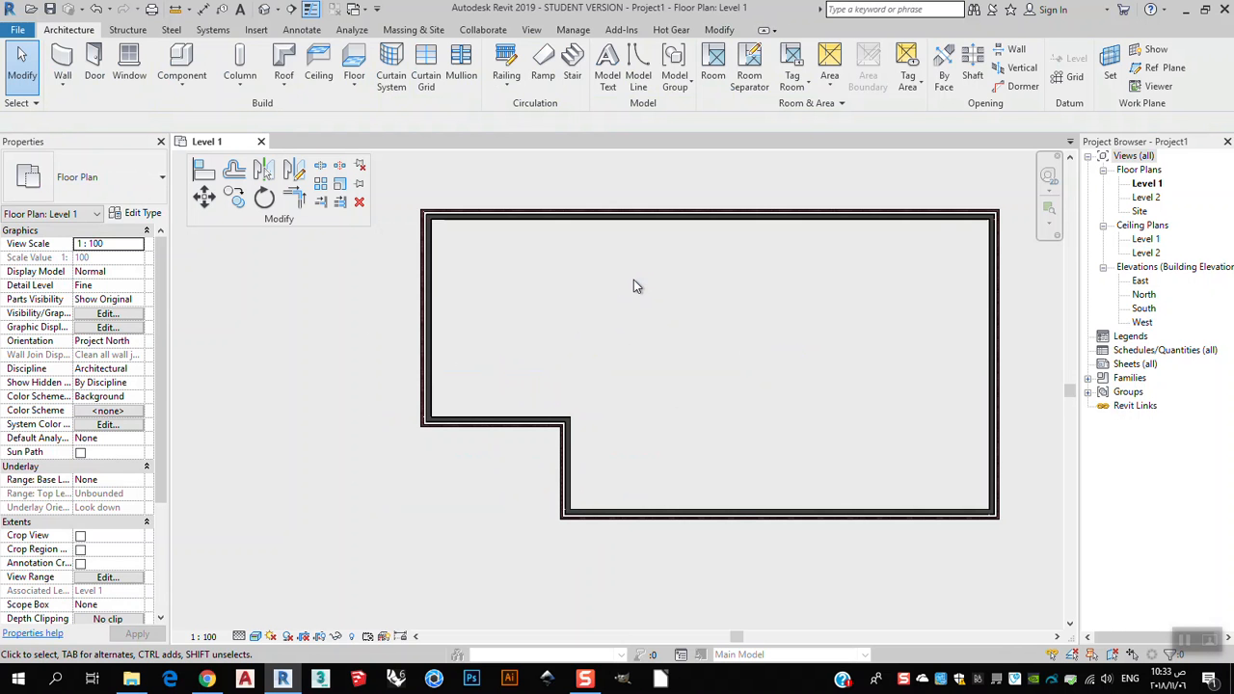